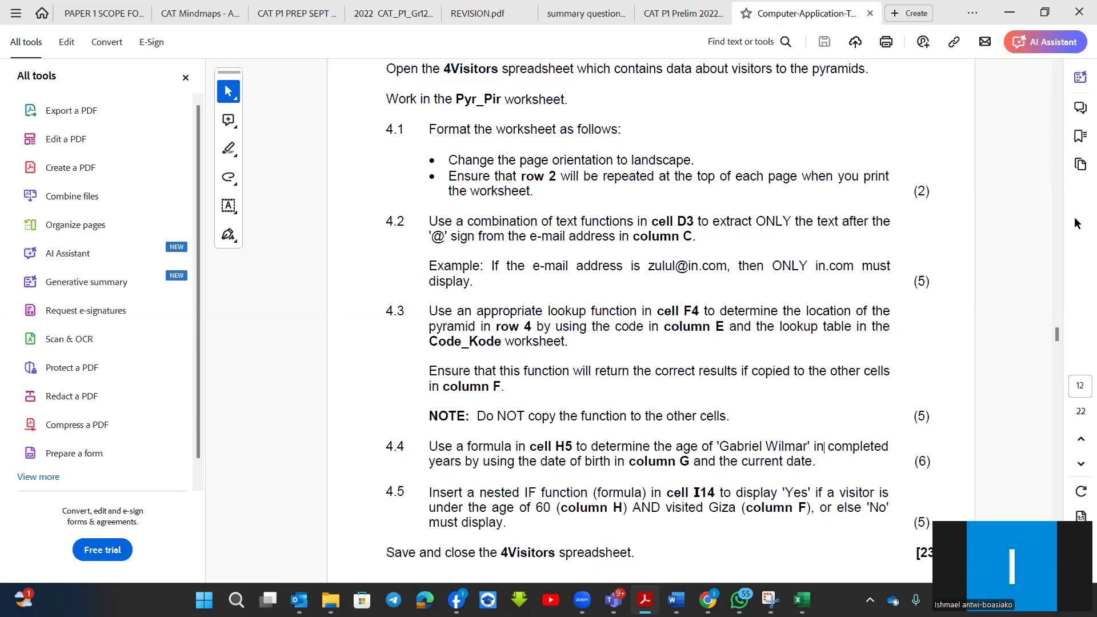
# Read question 4.4 in the exam paper, switch to the 4Visitors workbook in Excel and select working cell K5 on the Pyr_Pir sheet.
pyautogui.scroll(4, 682, 435)
pyautogui.scroll(-5, 682, 436)
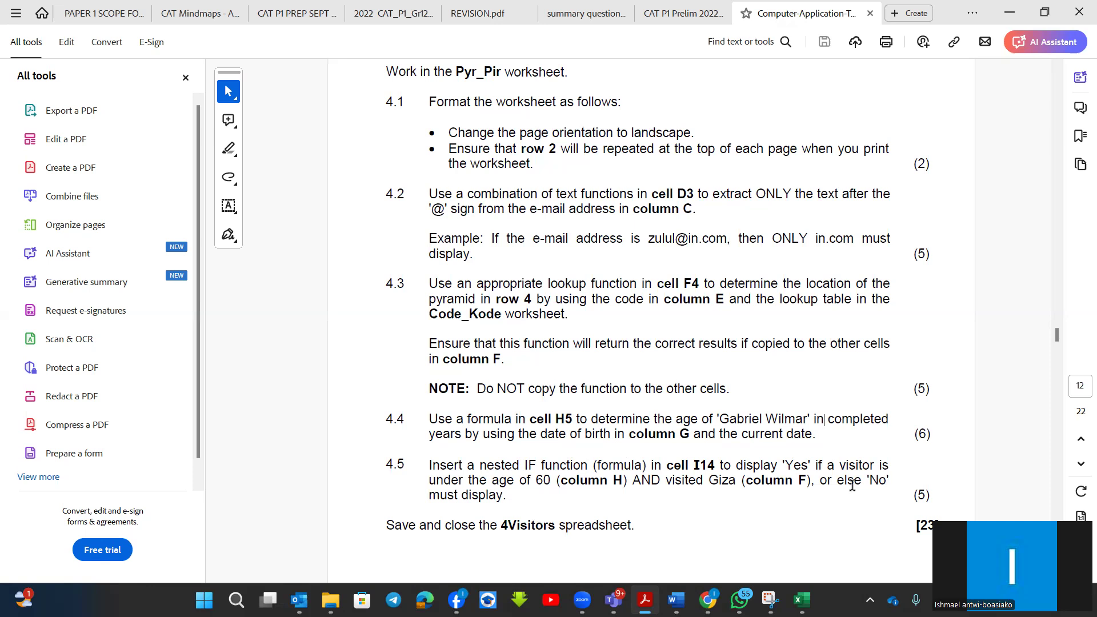
pyautogui.hotkey('alt', 'Tab')
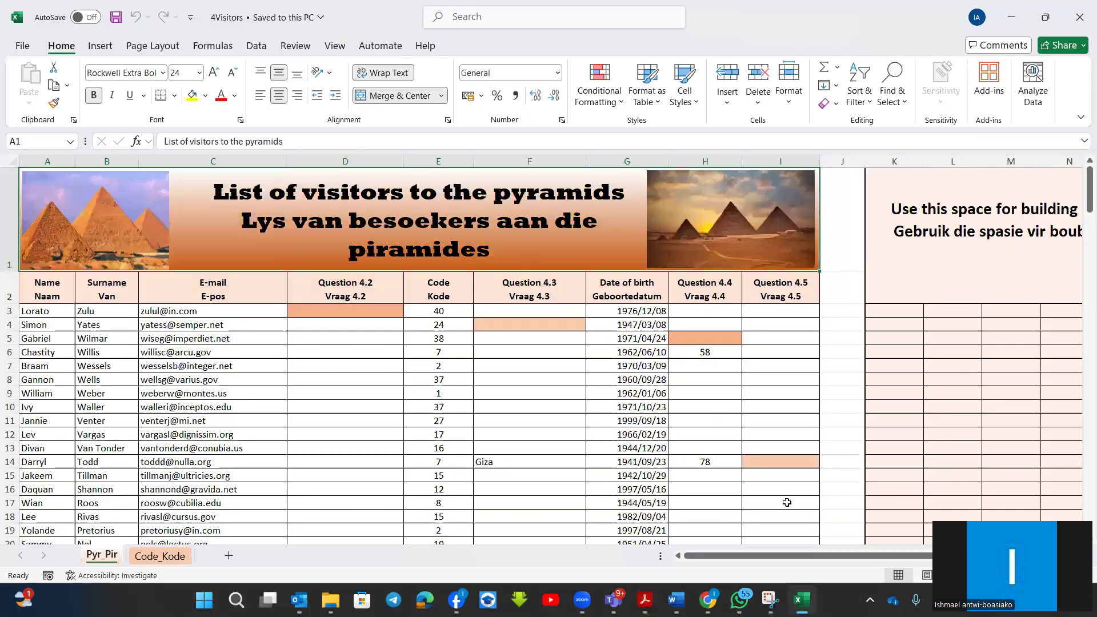
pyautogui.click(723, 341)
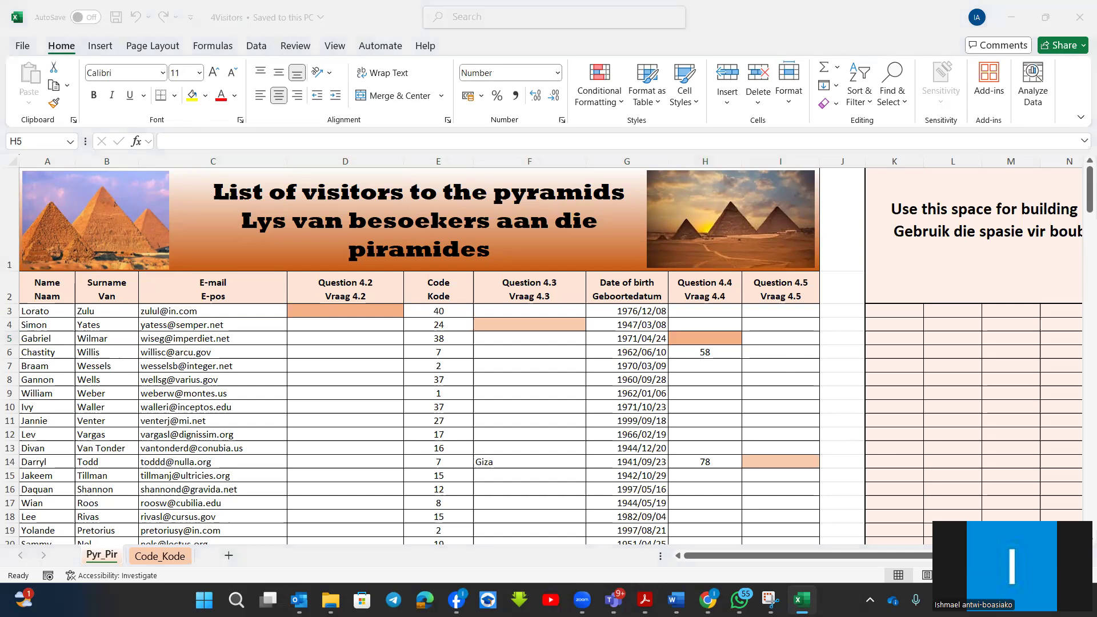
pyautogui.scroll(5, 537, 363)
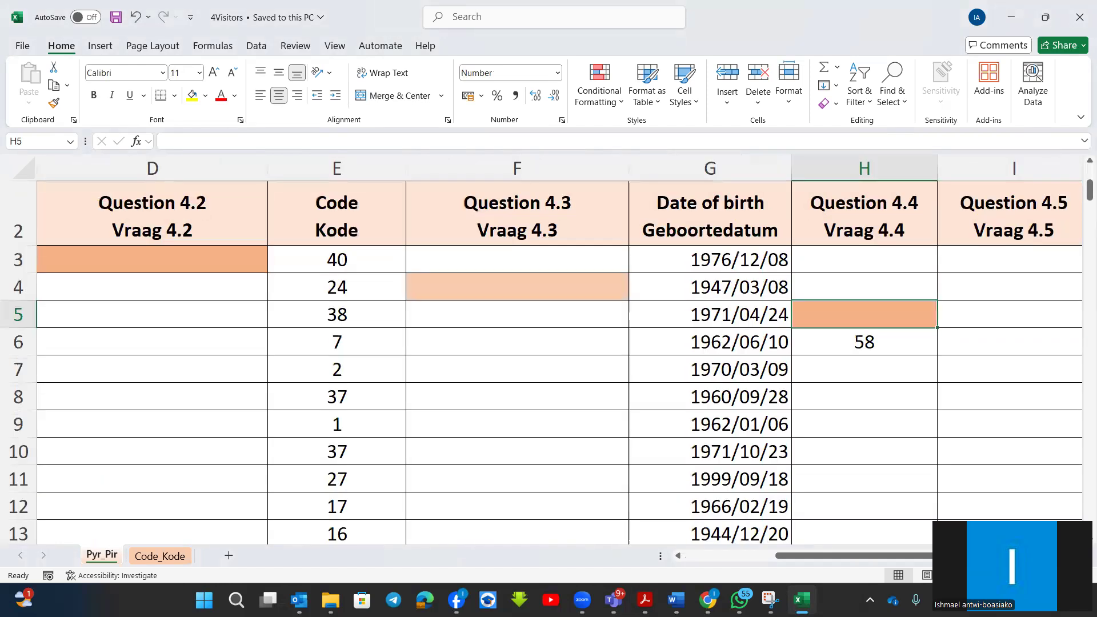
pyautogui.hscroll(2, 560, 348)
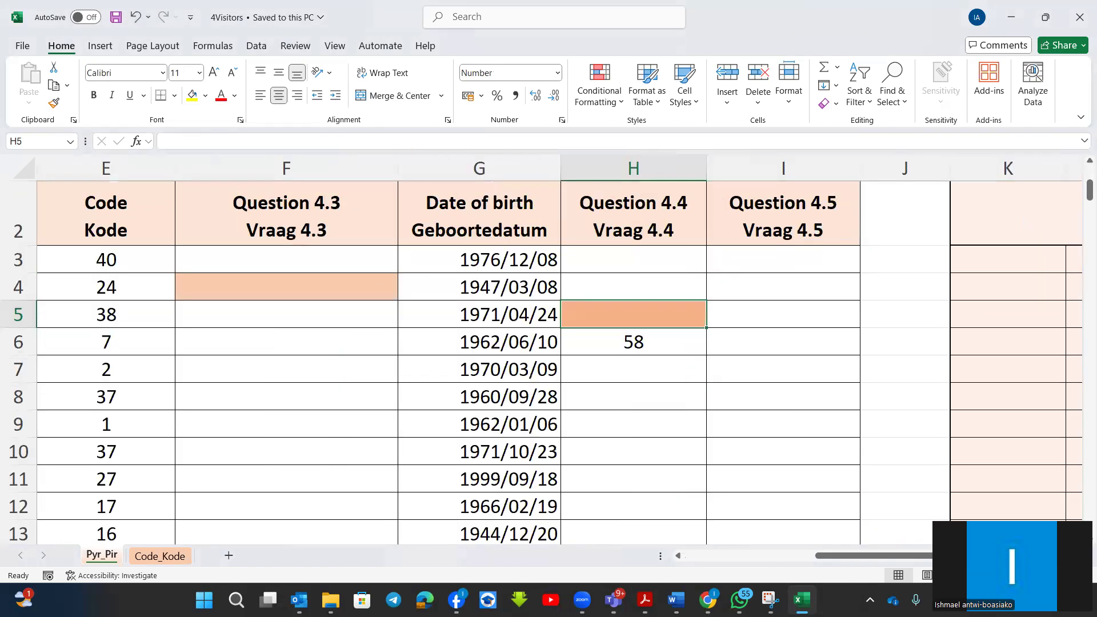
pyautogui.hscroll(2, 559, 349)
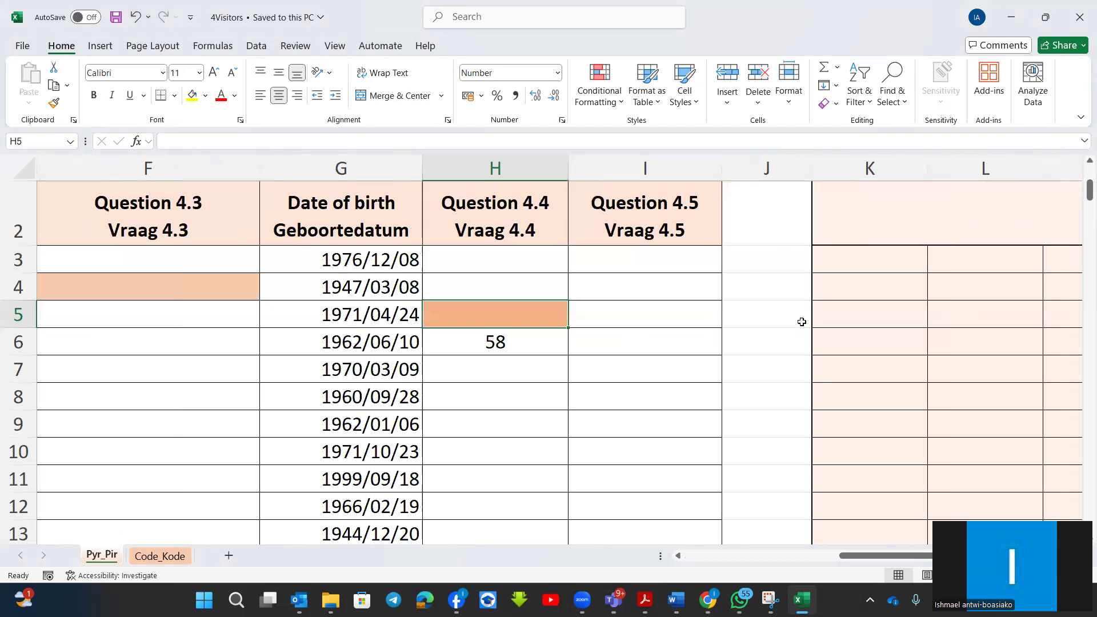
pyautogui.click(838, 321)
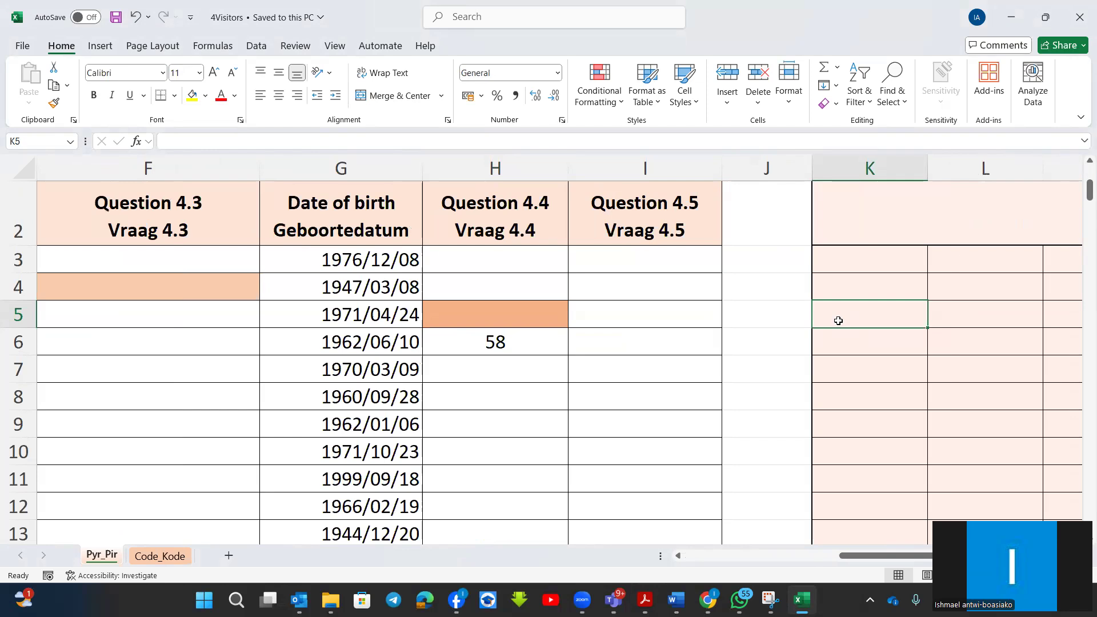
pyautogui.scroll(1, 838, 321)
pyautogui.scroll(-1, 840, 319)
pyautogui.click(16, 317)
pyautogui.click(849, 316)
pyautogui.write('=yea')
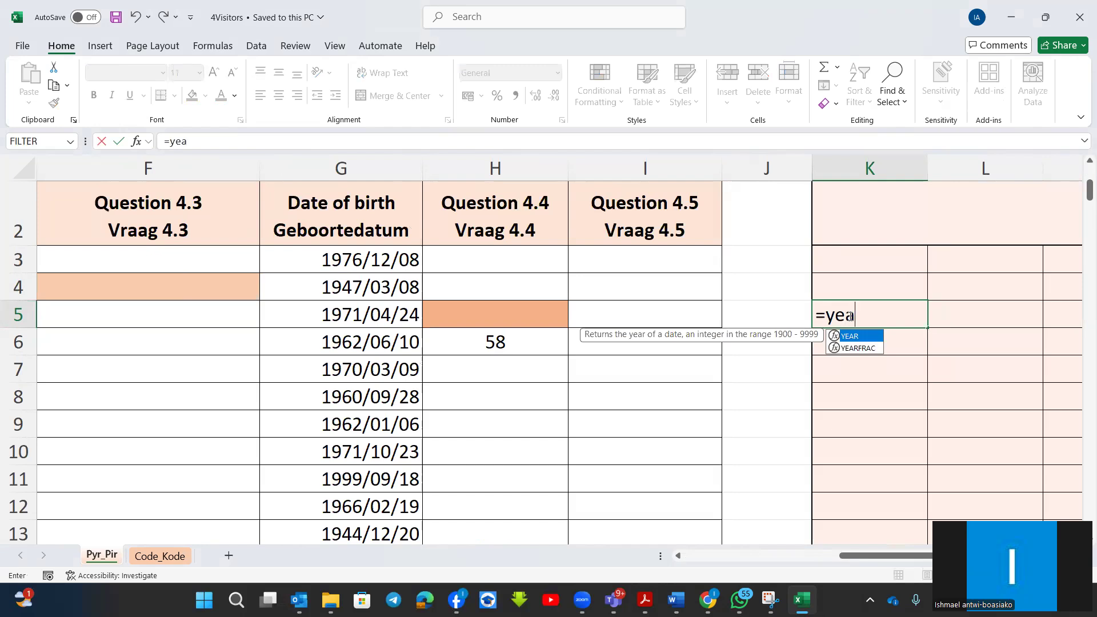
pyautogui.doubleClick(834, 348)
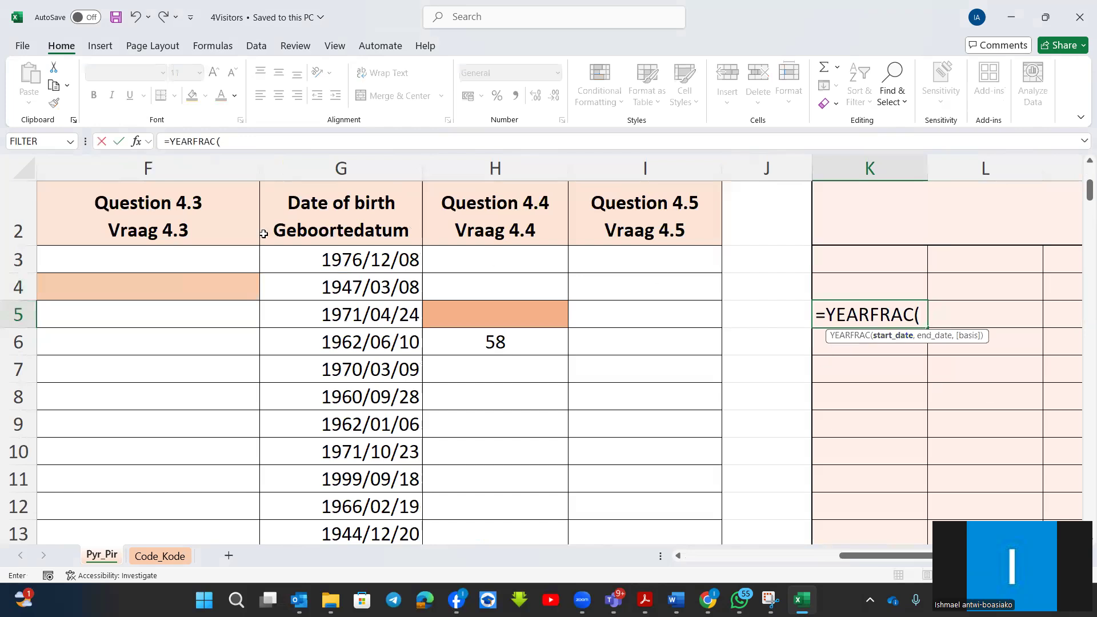
pyautogui.click(138, 141)
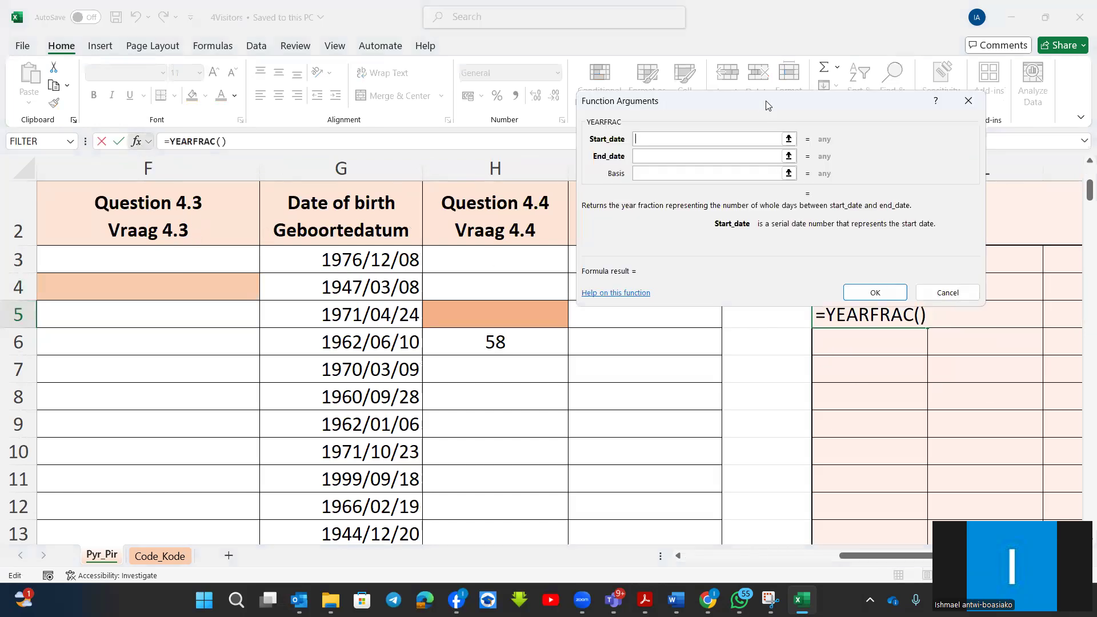
pyautogui.moveTo(768, 104); pyautogui.dragTo(824, 88)
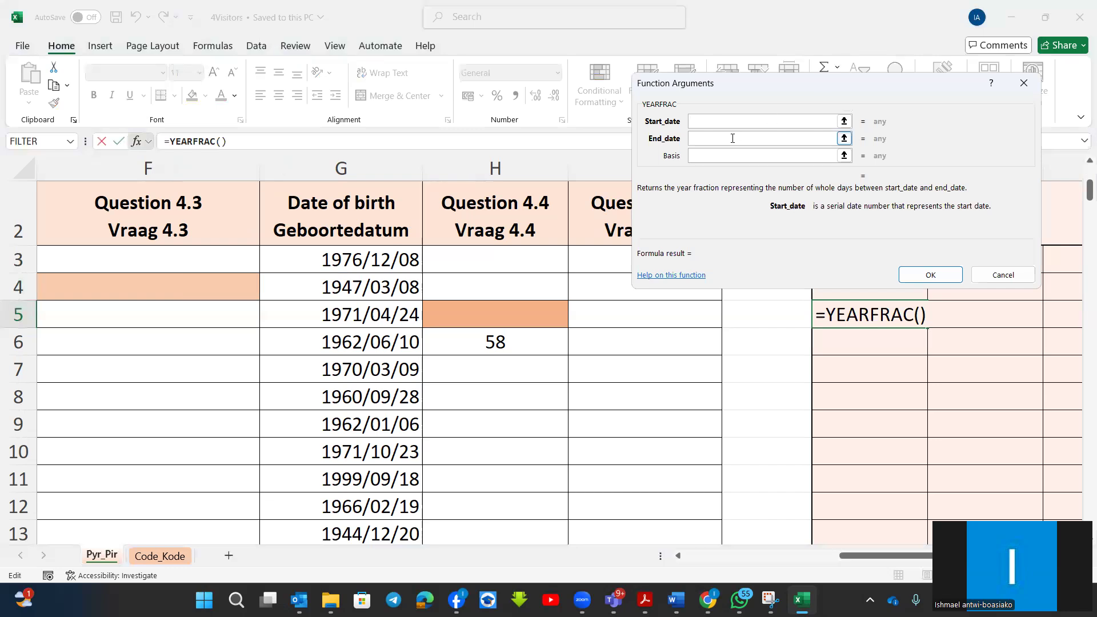
pyautogui.click(377, 318)
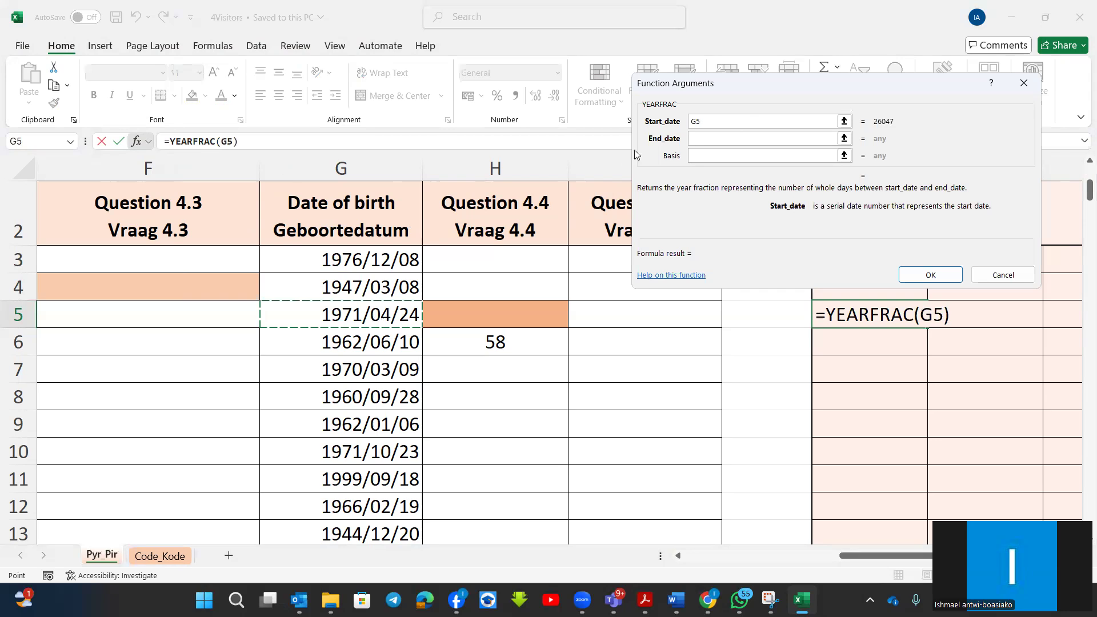
pyautogui.click(697, 138)
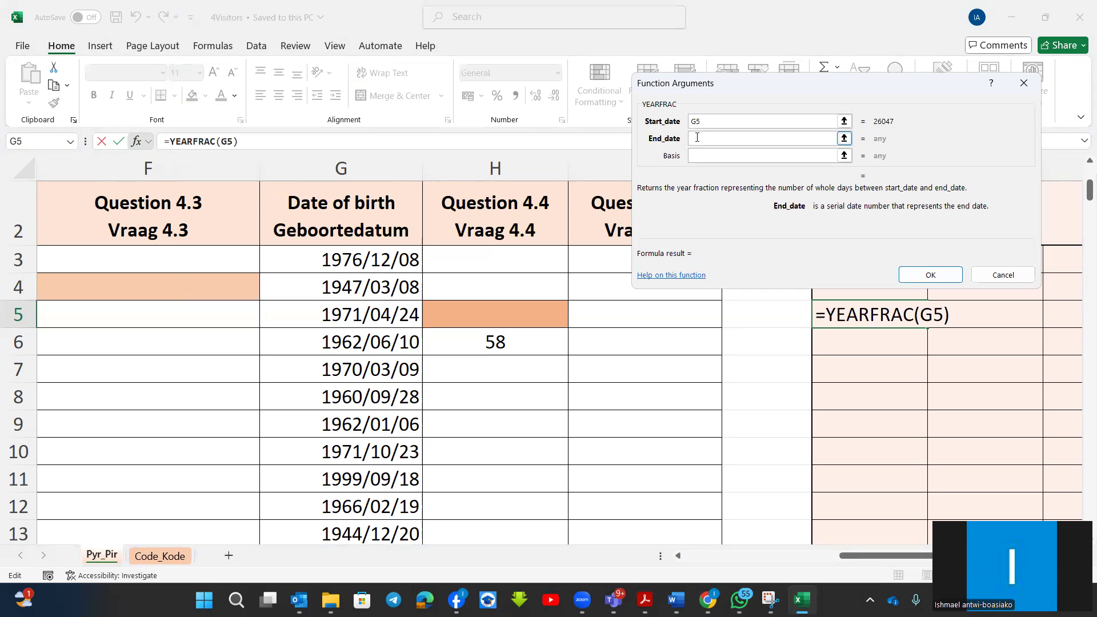
pyautogui.write('today')
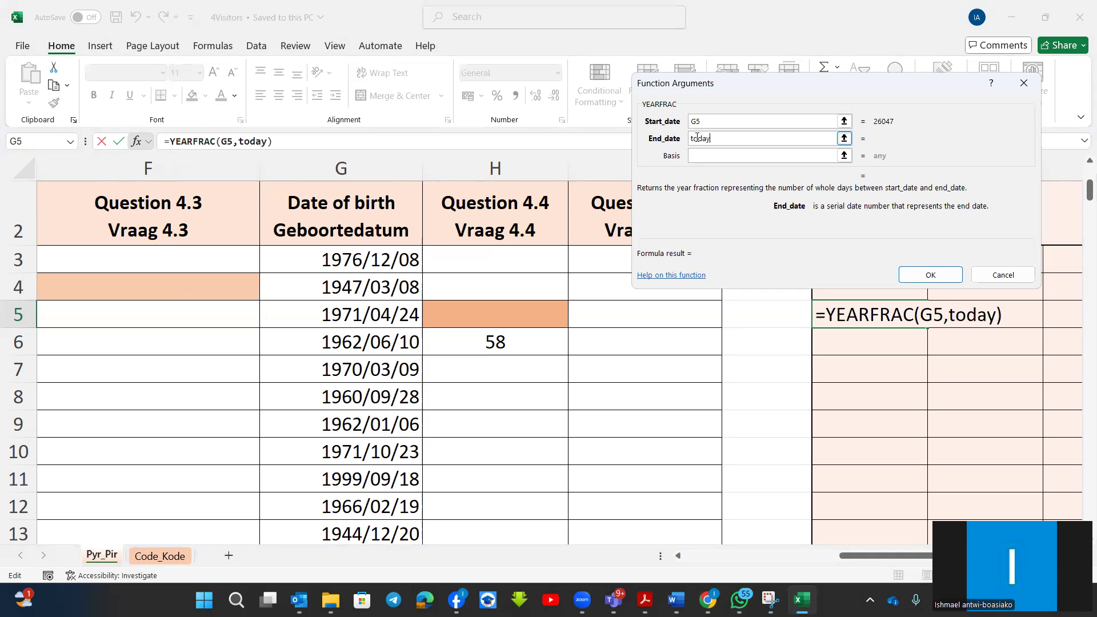
pyautogui.write('()')
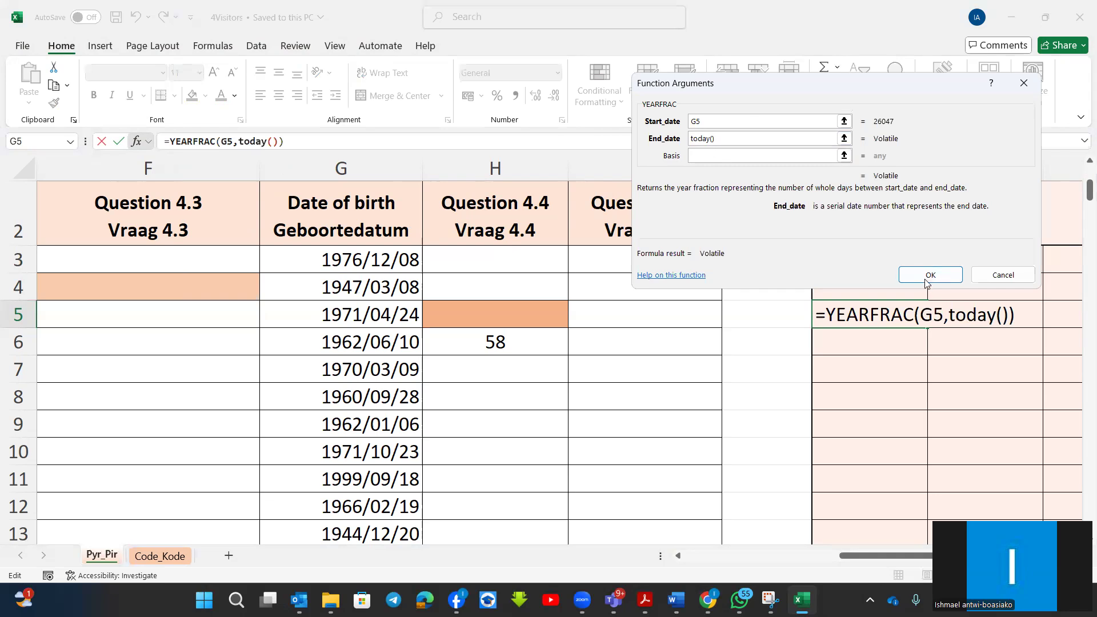
pyautogui.click(1003, 275)
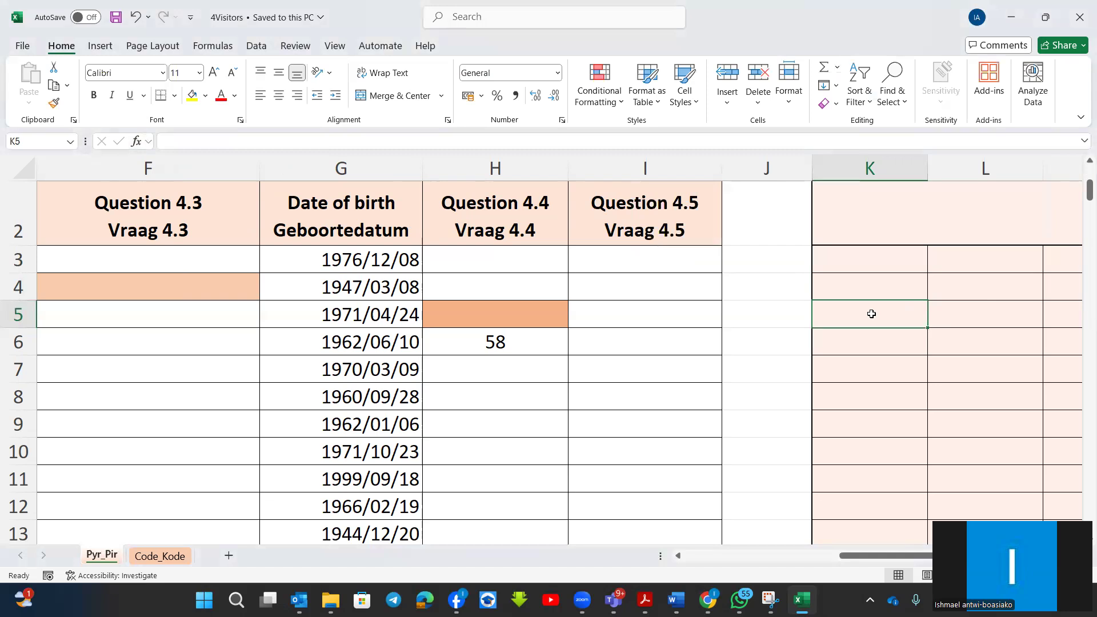
# Enter the current date in cell K5 with the TODAY function.
pyautogui.write('=toda')
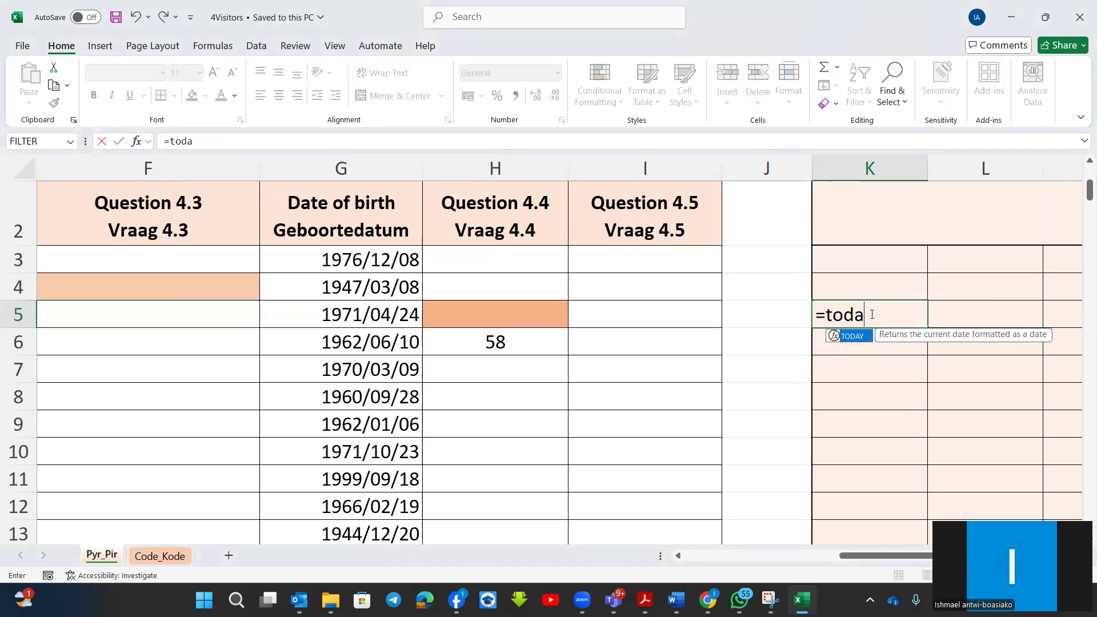
pyautogui.doubleClick(829, 336)
pyautogui.press('Return')
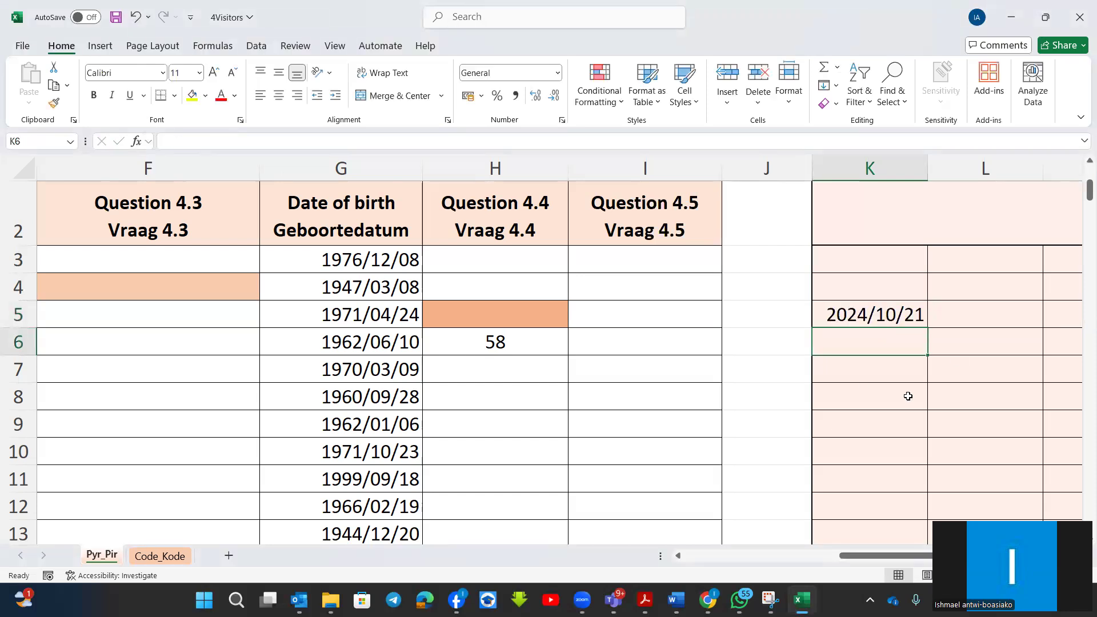
# Insert a YEARFRAC function in cell L5 with G5 as the start date and K5 as the end date.
pyautogui.click(982, 312)
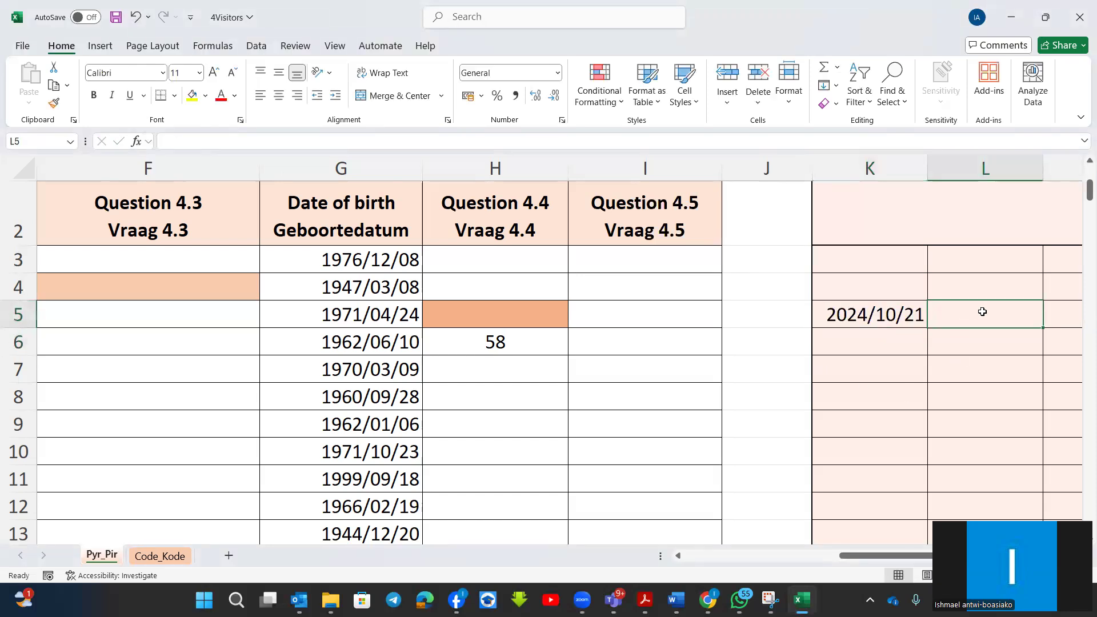
pyautogui.write('=year')
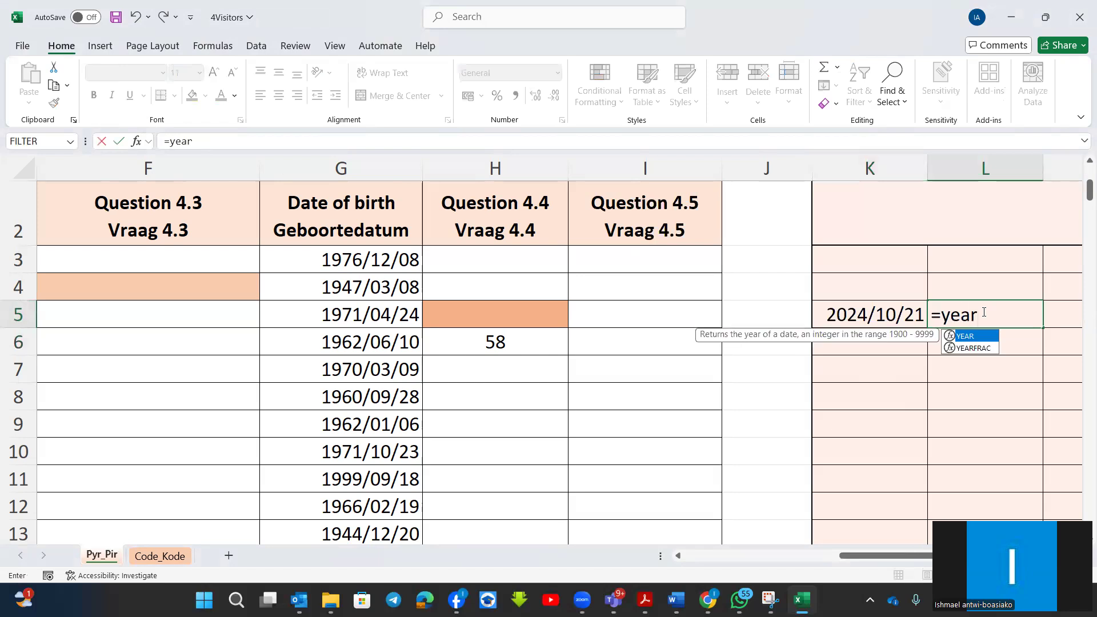
pyautogui.doubleClick(948, 349)
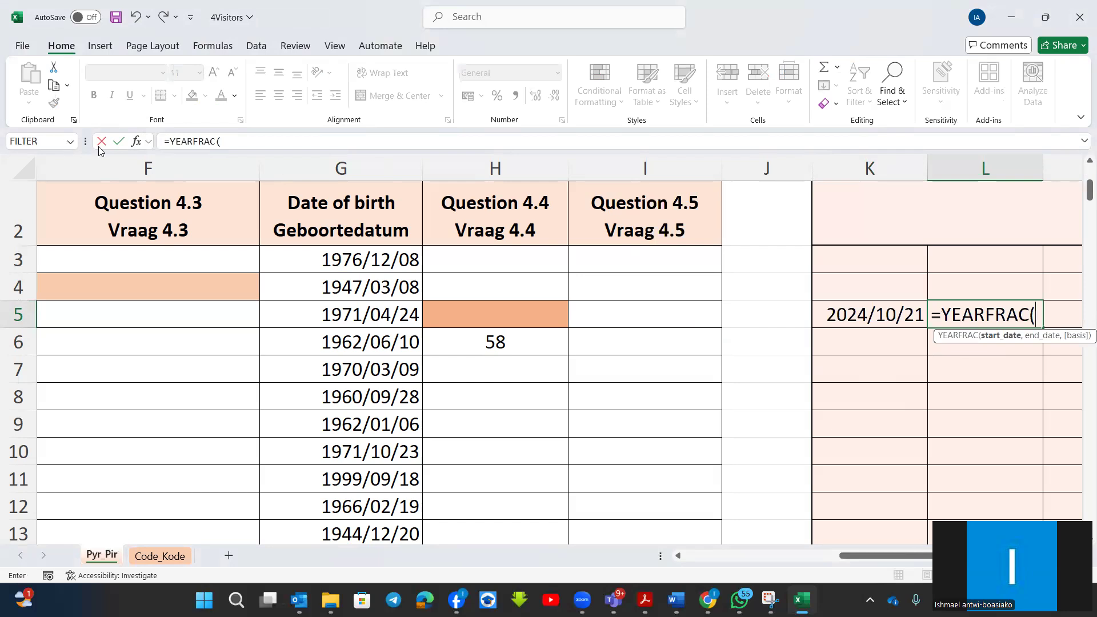
pyautogui.click(136, 141)
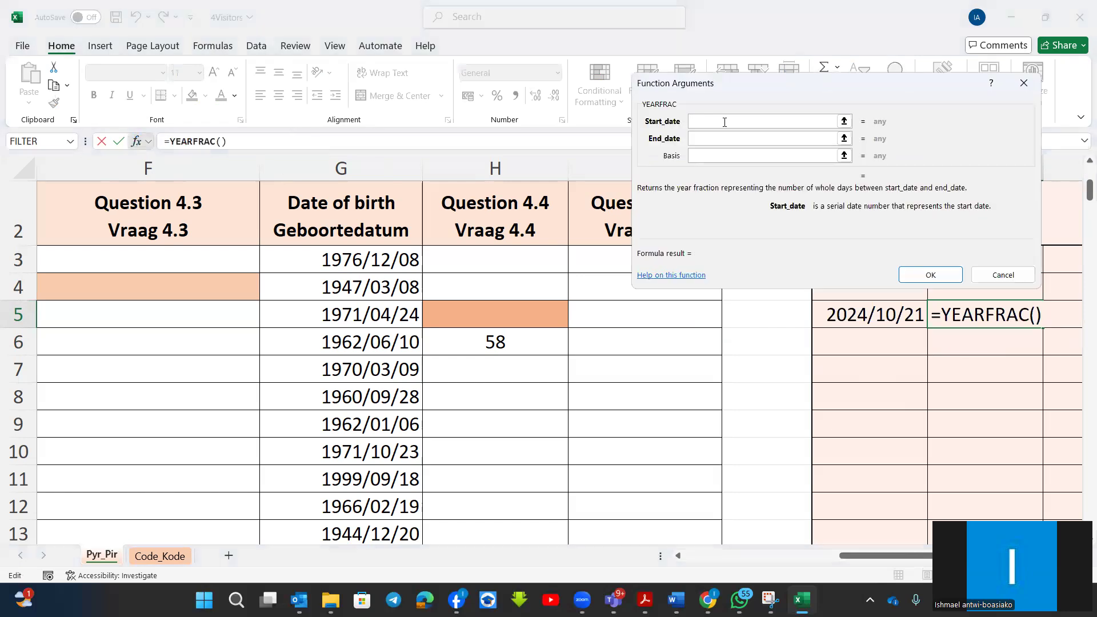
pyautogui.click(360, 313)
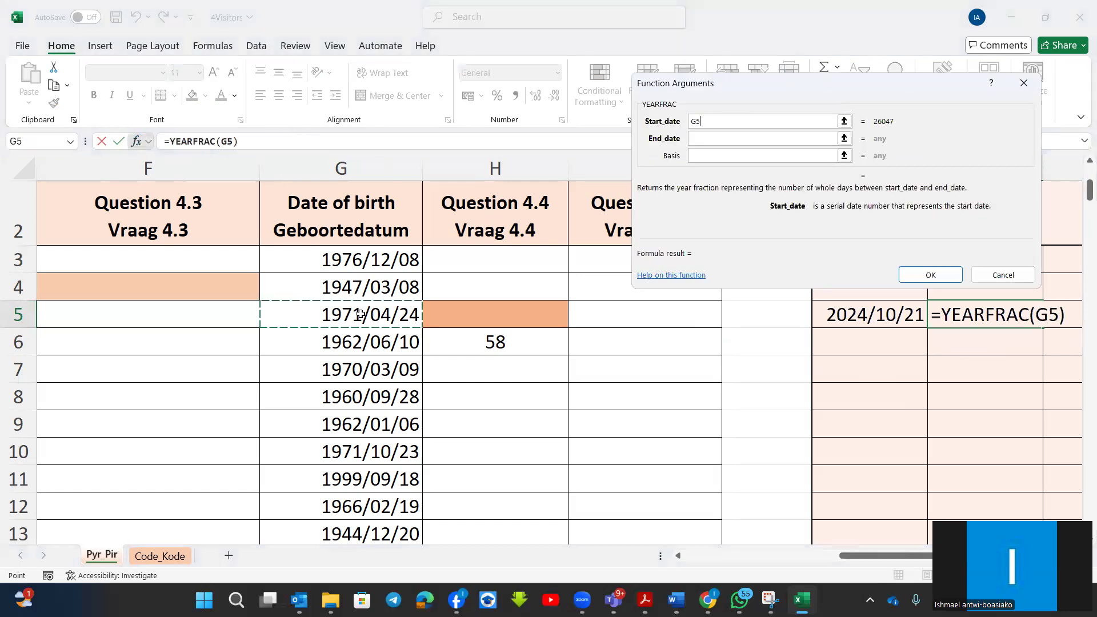
pyautogui.click(722, 139)
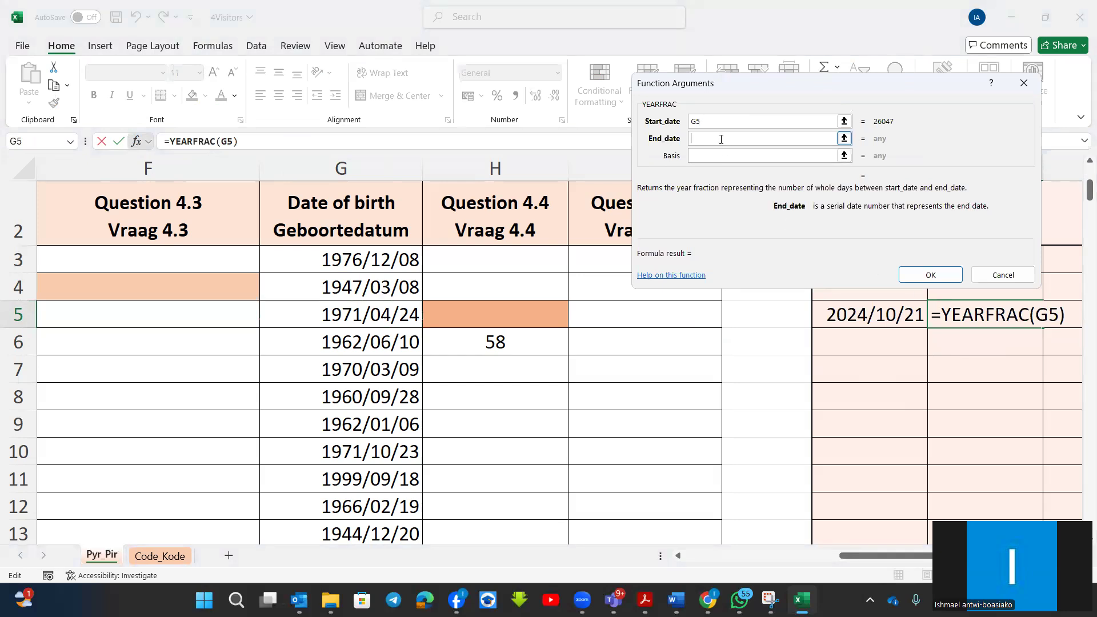
pyautogui.click(885, 318)
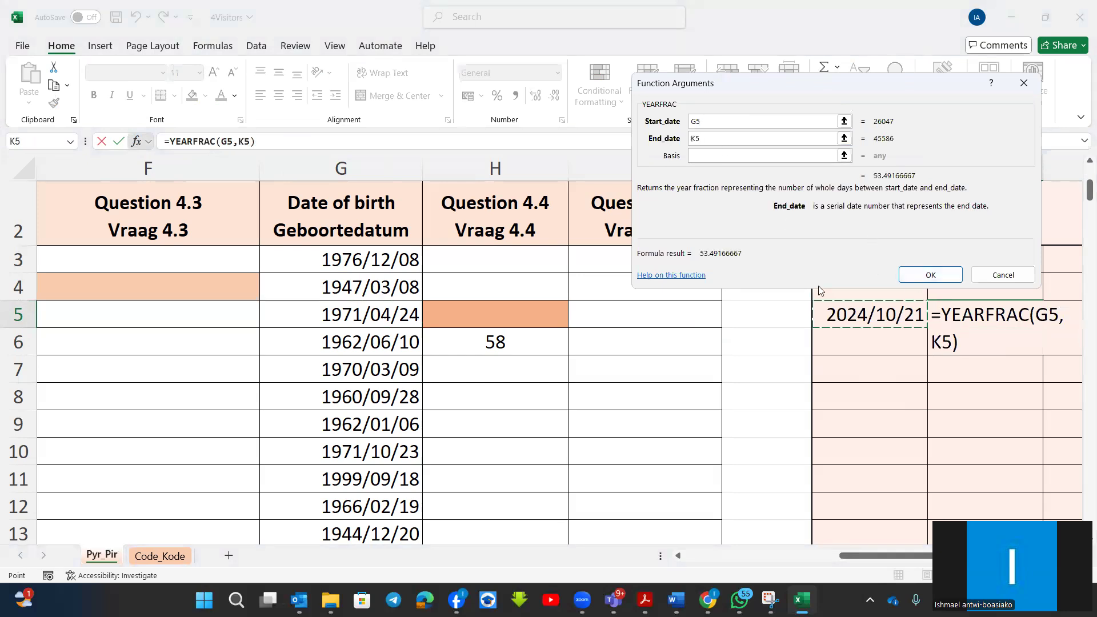
pyautogui.click(932, 280)
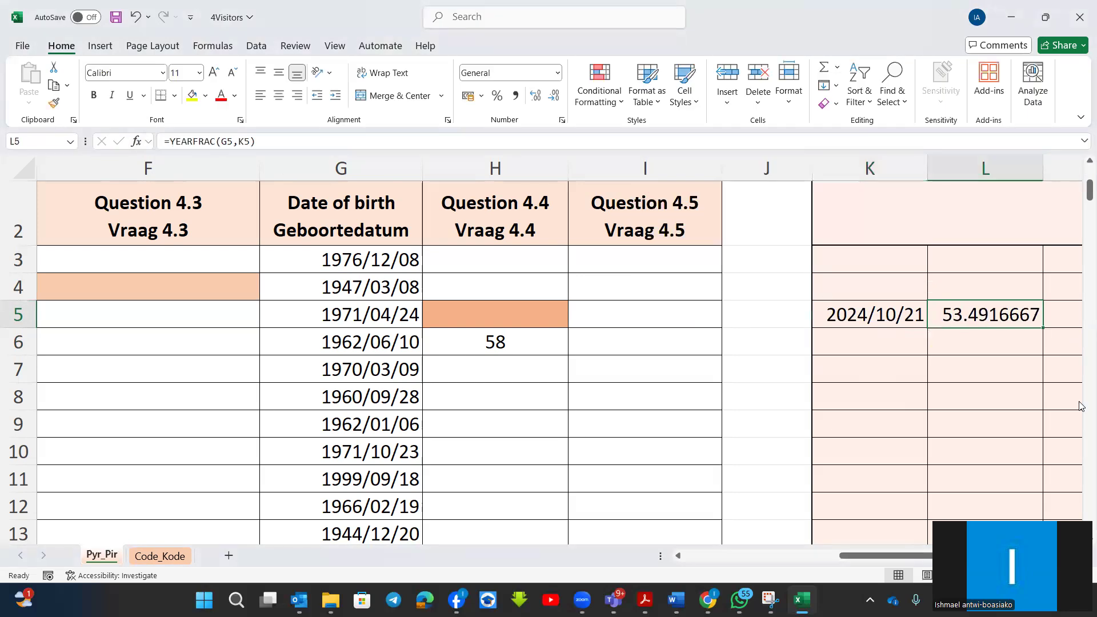
# Copy the TODAY formula in K5 and the YEARFRAC formula in L5 down their columns to row 12.
pyautogui.click(919, 320)
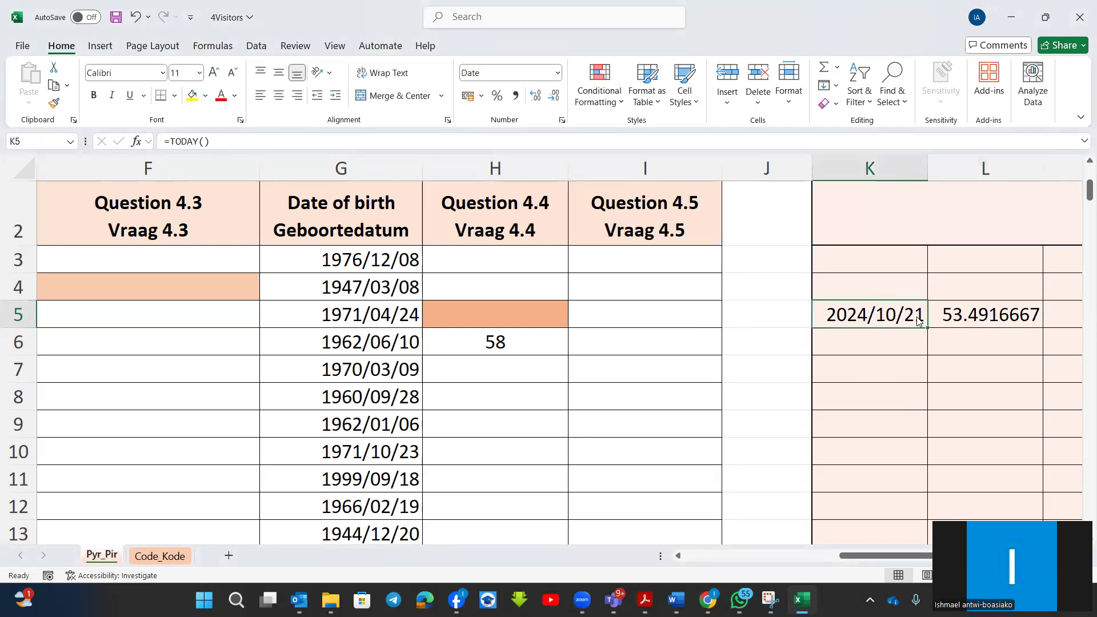
pyautogui.moveTo(926, 347); pyautogui.dragTo(925, 509)
pyautogui.click(978, 312)
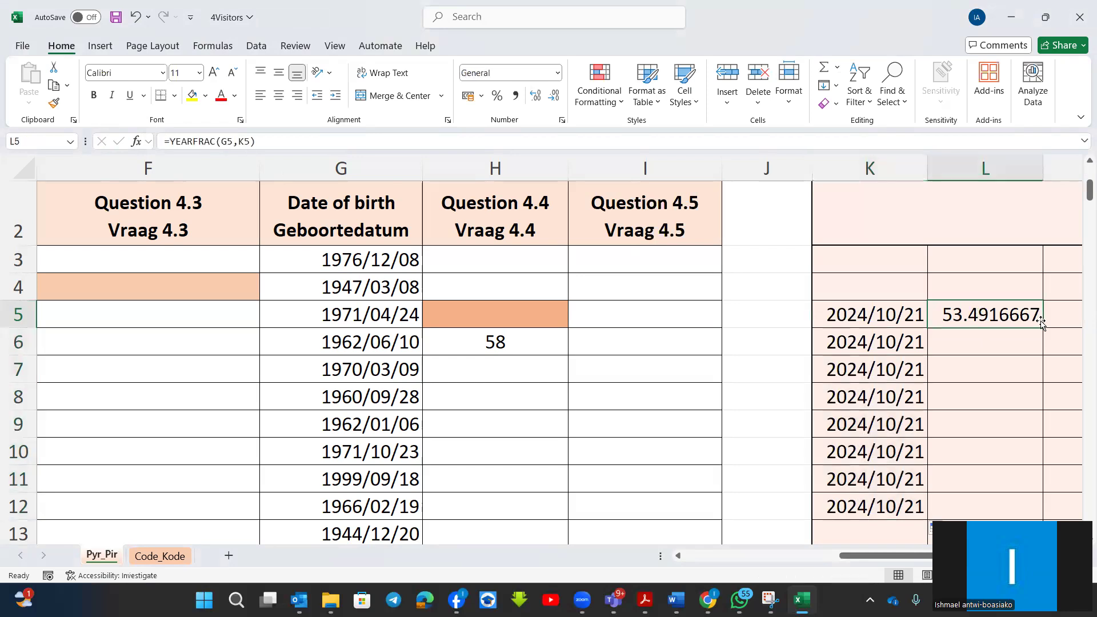
pyautogui.moveTo(1045, 327); pyautogui.dragTo(1039, 509)
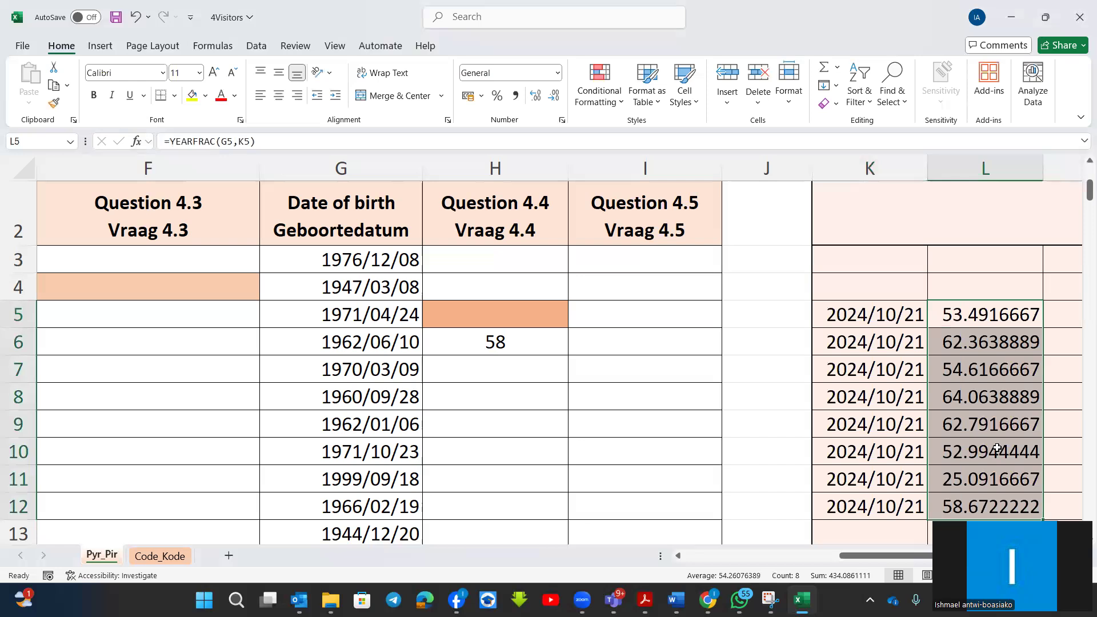
# Enter an INT function in cell H5 that rounds the YEARFRAC result in L5 down to whole years.
pyautogui.click(982, 314)
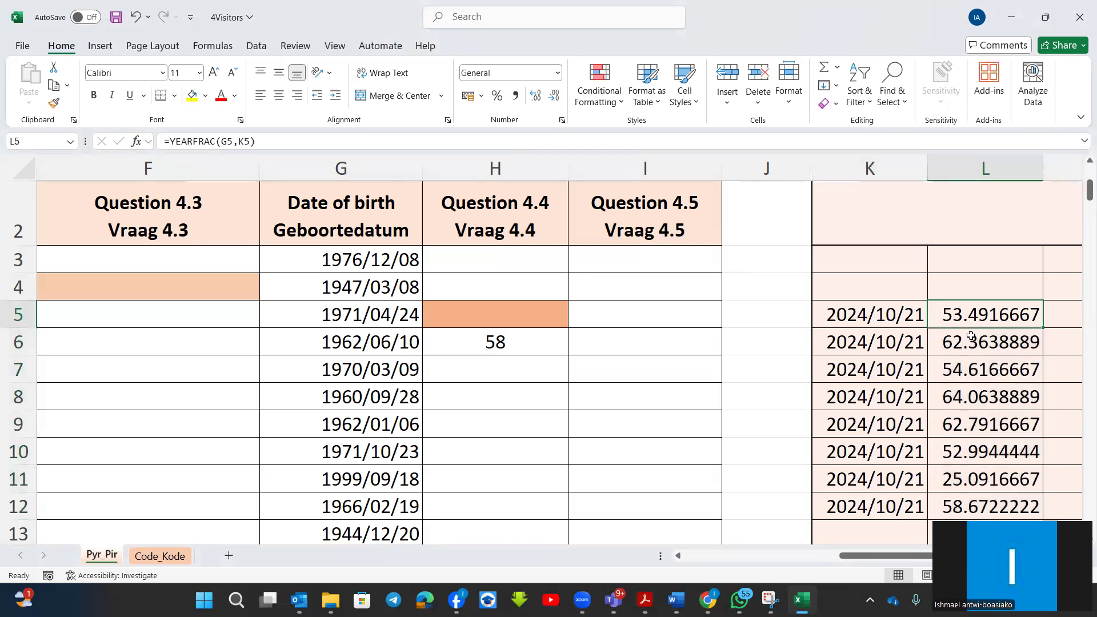
pyautogui.click(970, 345)
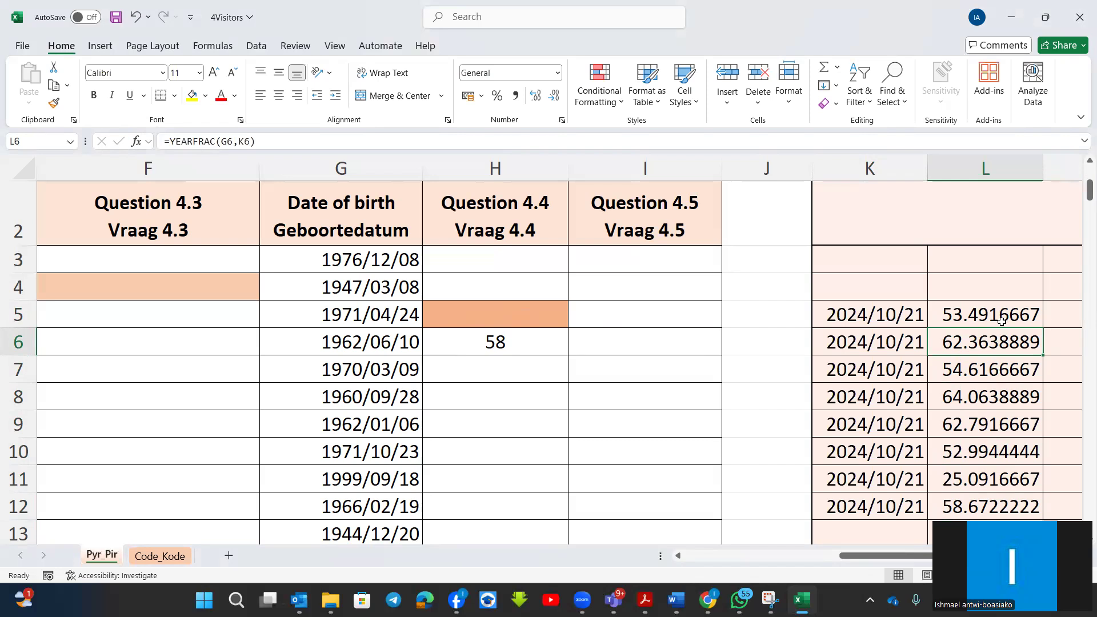
pyautogui.click(532, 309)
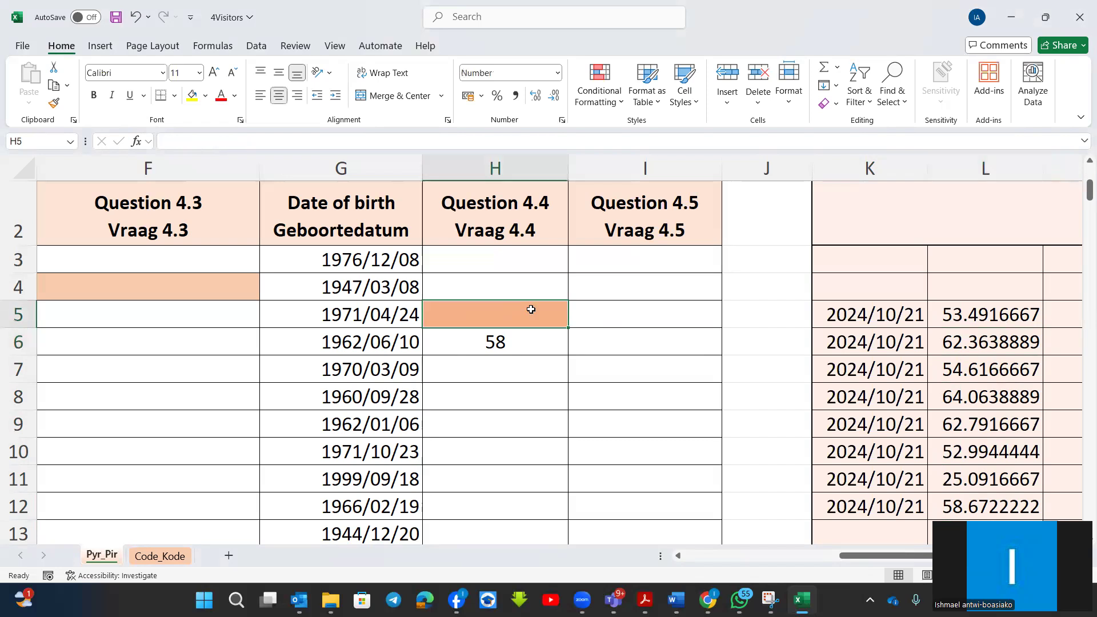
pyautogui.write('=')
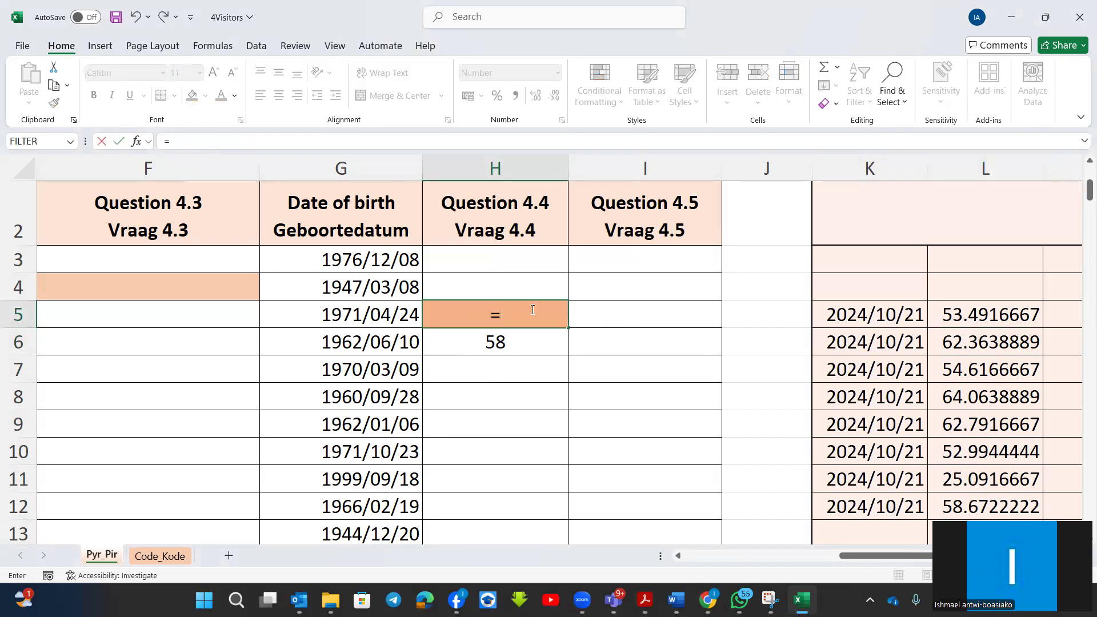
pyautogui.write('int')
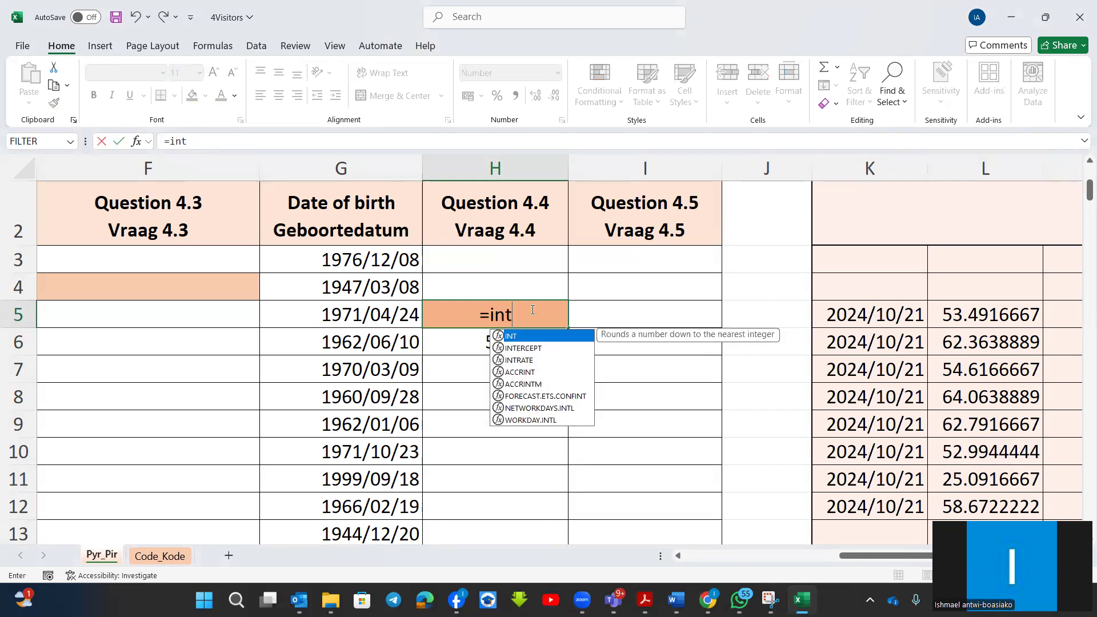
pyautogui.doubleClick(498, 337)
pyautogui.click(991, 314)
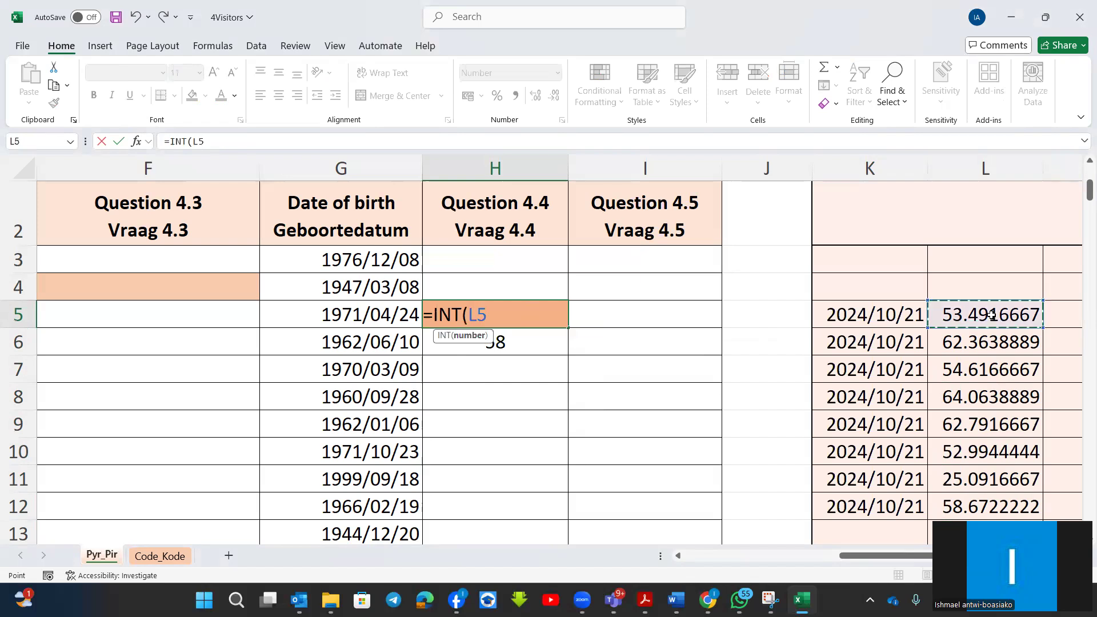
pyautogui.press('Return')
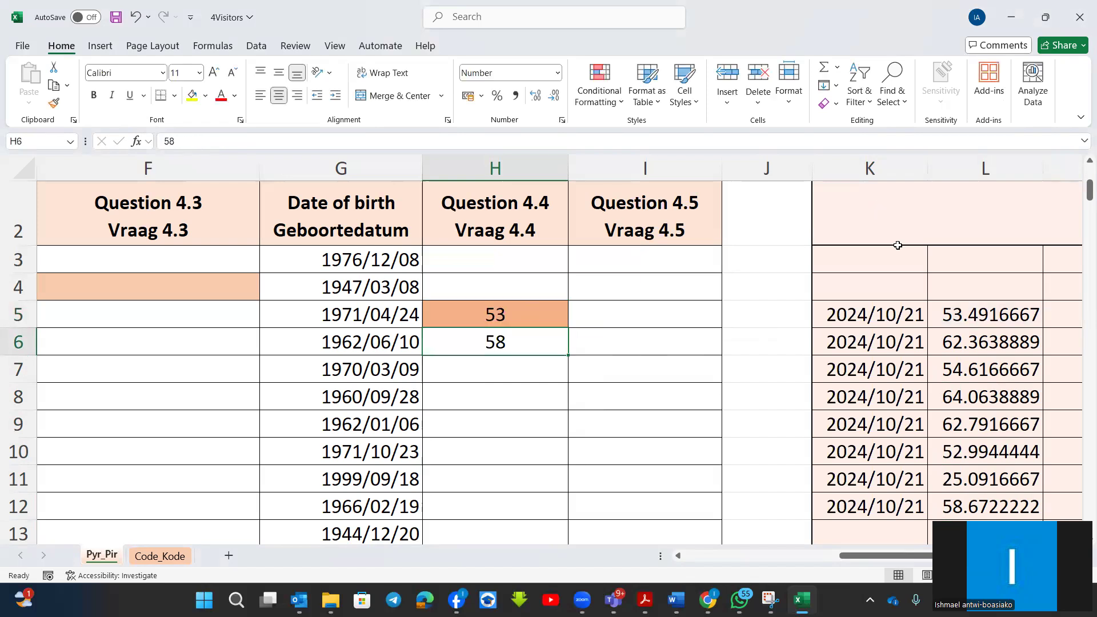
# Review the TODAY formula in K5 and the YEARFRAC formula in L5 without changing them.
pyautogui.click(897, 318)
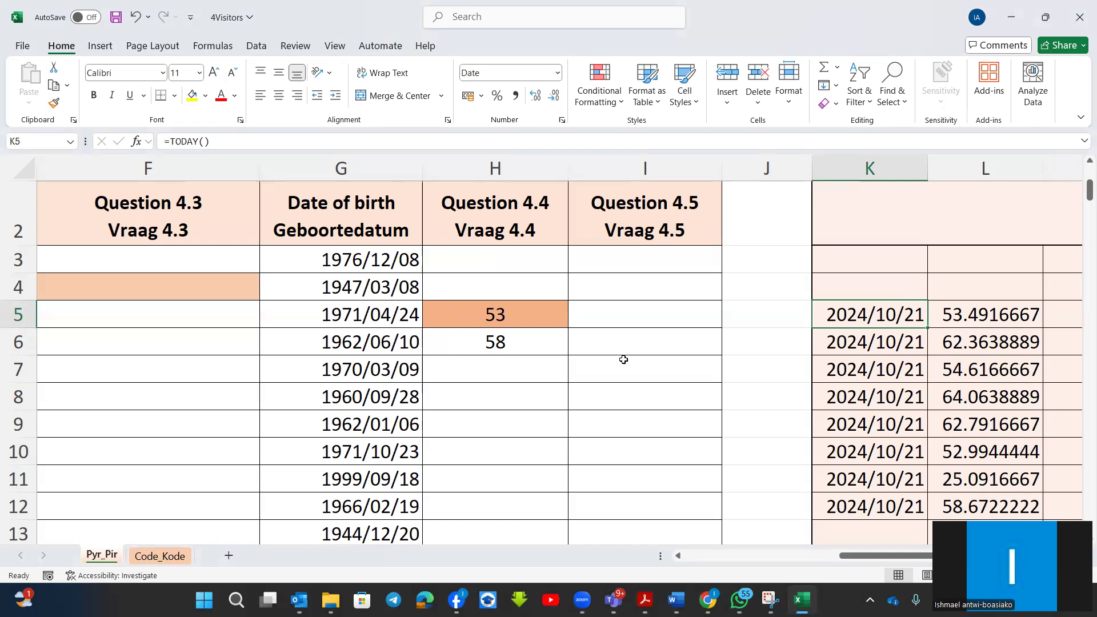
pyautogui.click(990, 320)
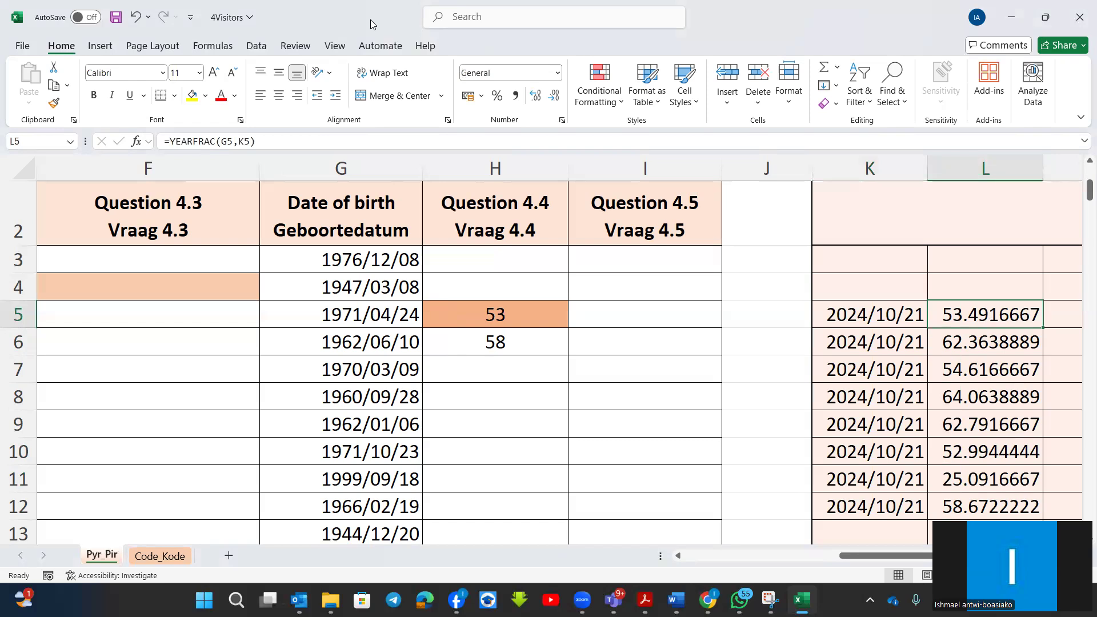
pyautogui.doubleClick(993, 316)
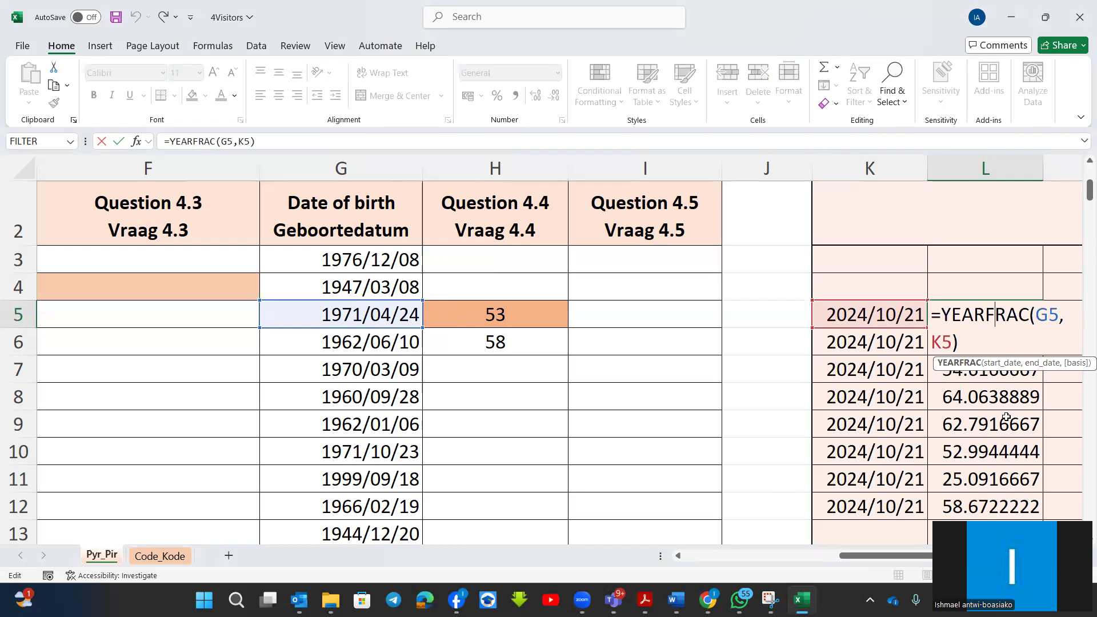
pyautogui.press('Return')
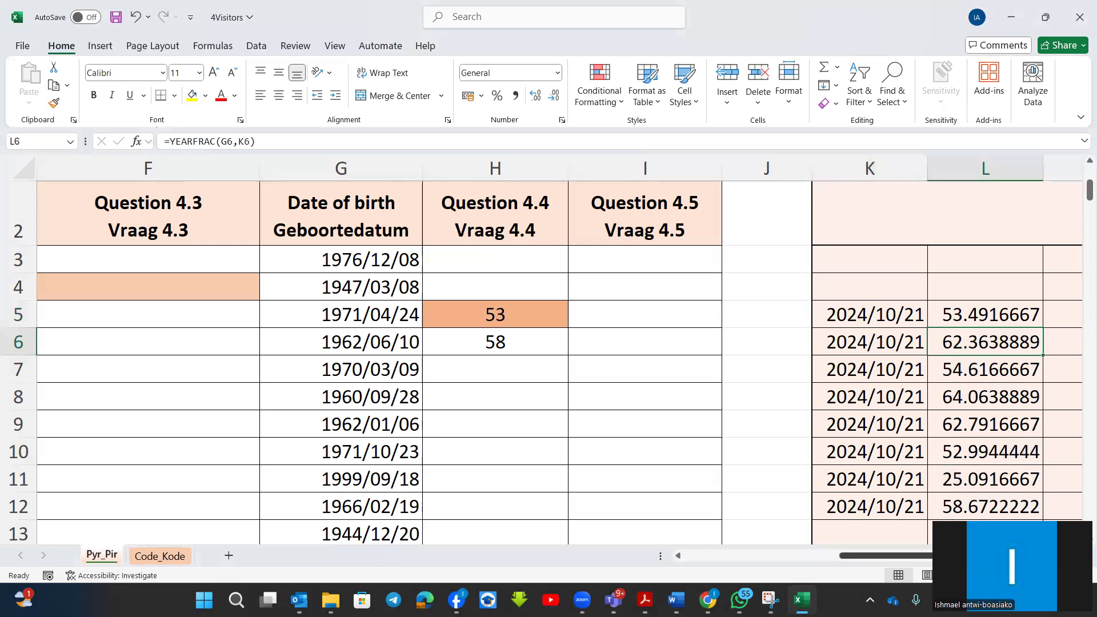
# Insert a DAYS function in cell M5 with K5 as the end date and G5 as the start date.
pyautogui.hscroll(2, 548, 349)
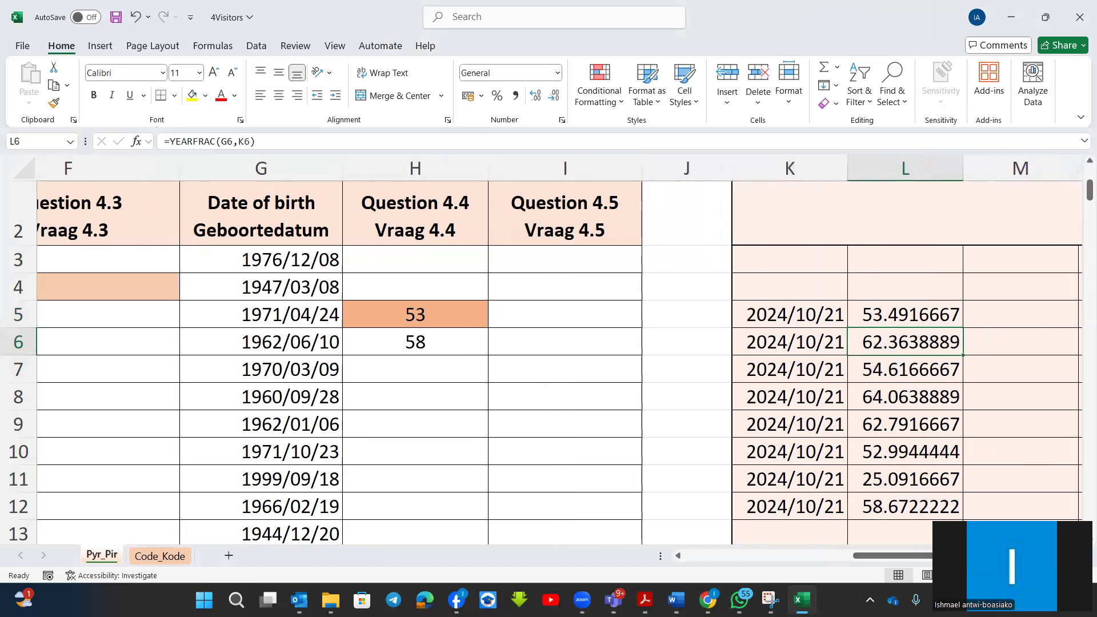
pyautogui.click(1008, 309)
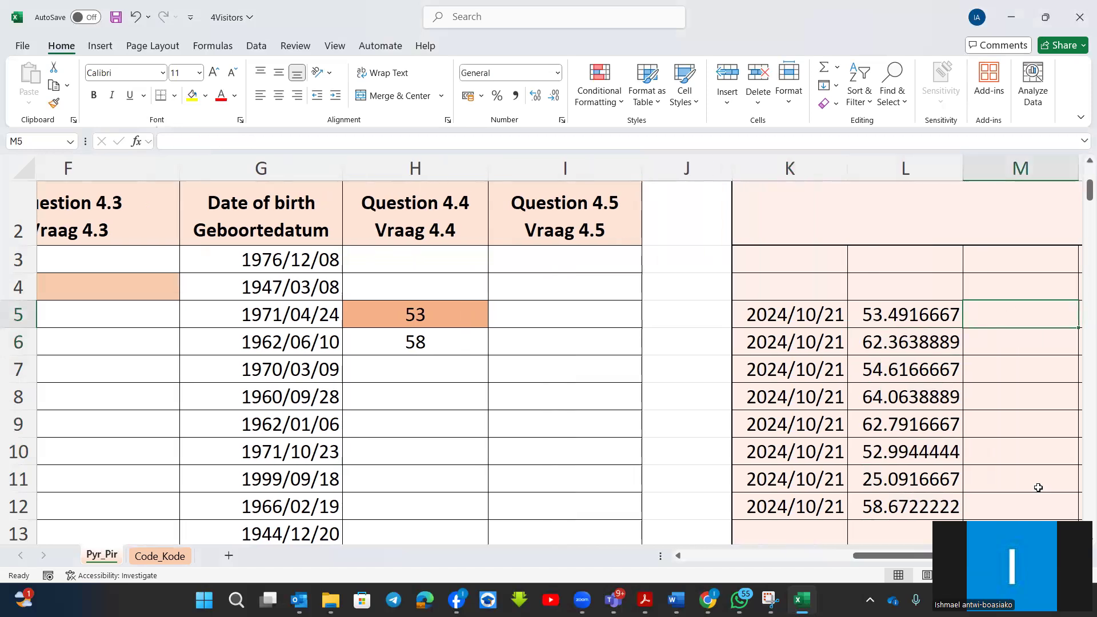
pyautogui.hscroll(2, 933, 443)
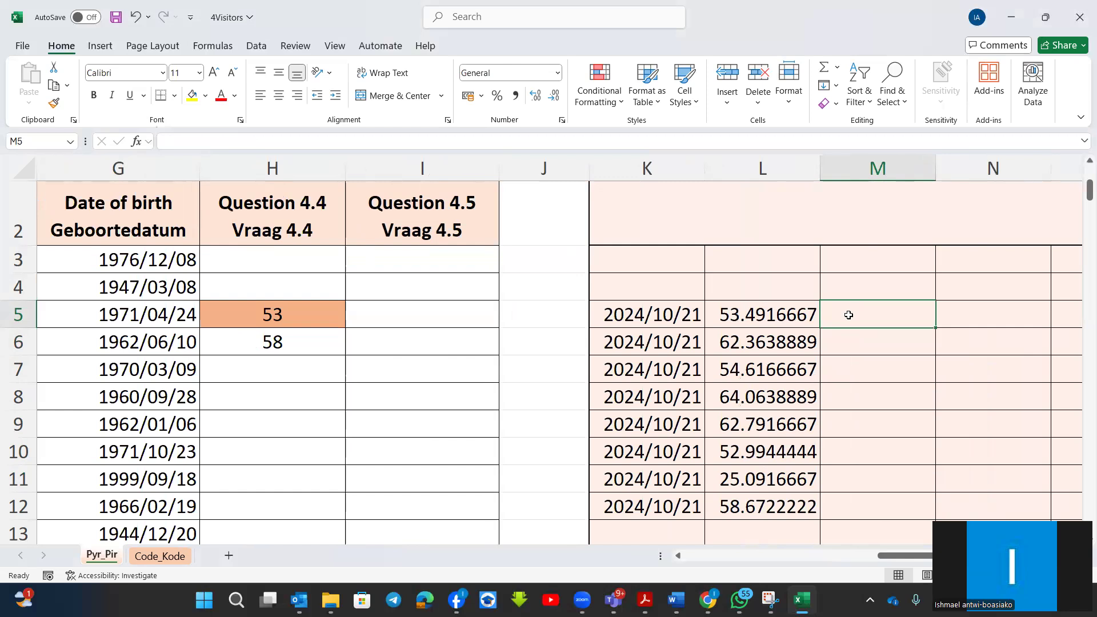
pyautogui.write('=')
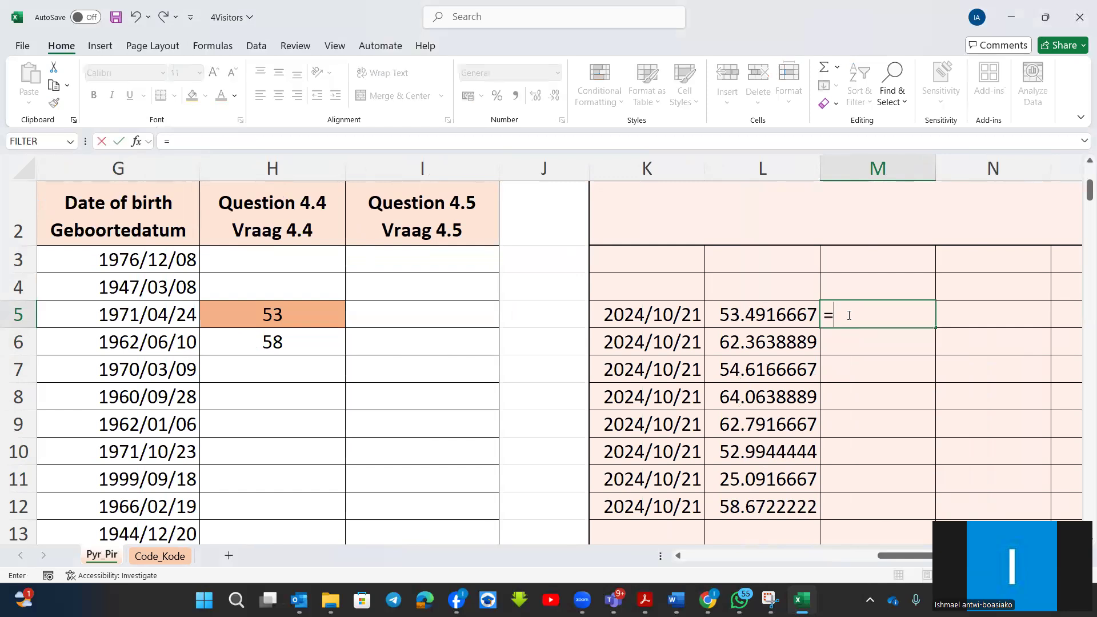
pyautogui.write('day')
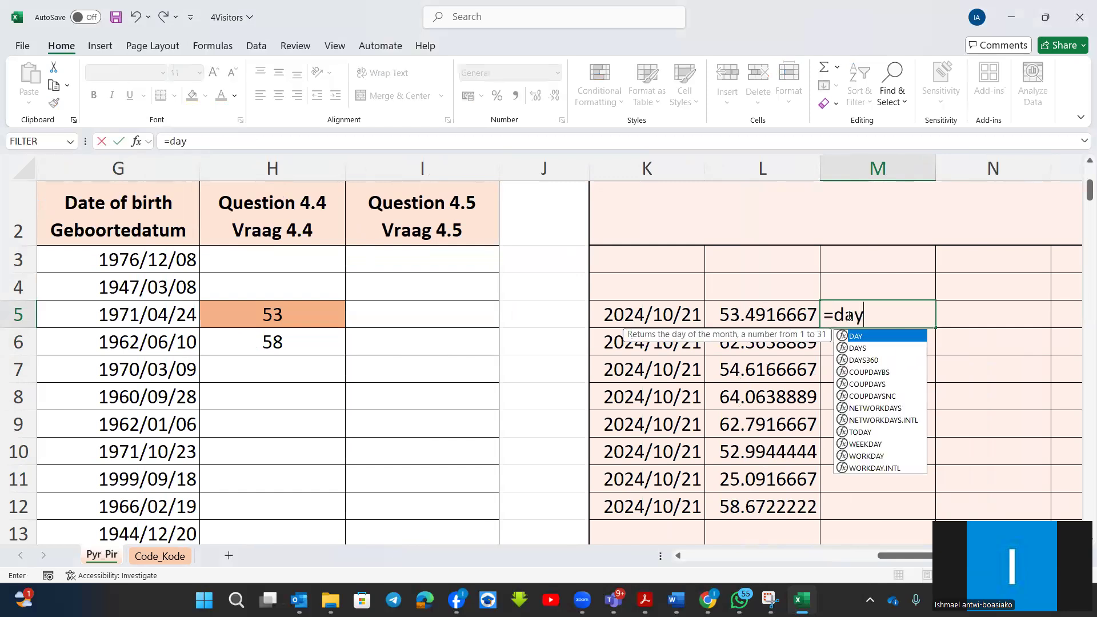
pyautogui.doubleClick(857, 348)
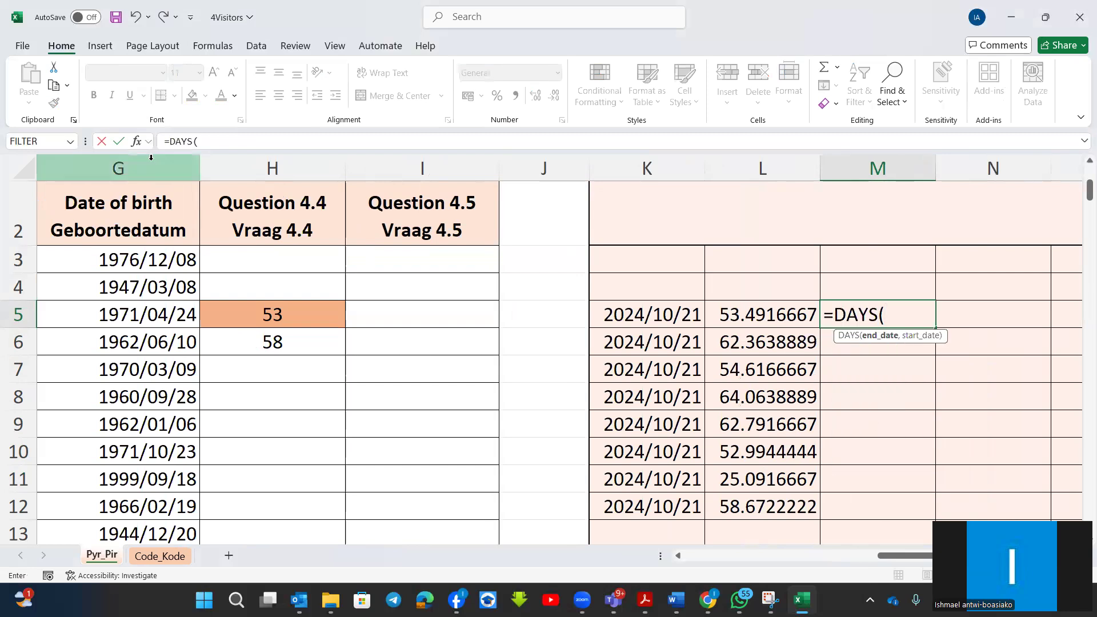
pyautogui.hotkey('ctrl', 'a')
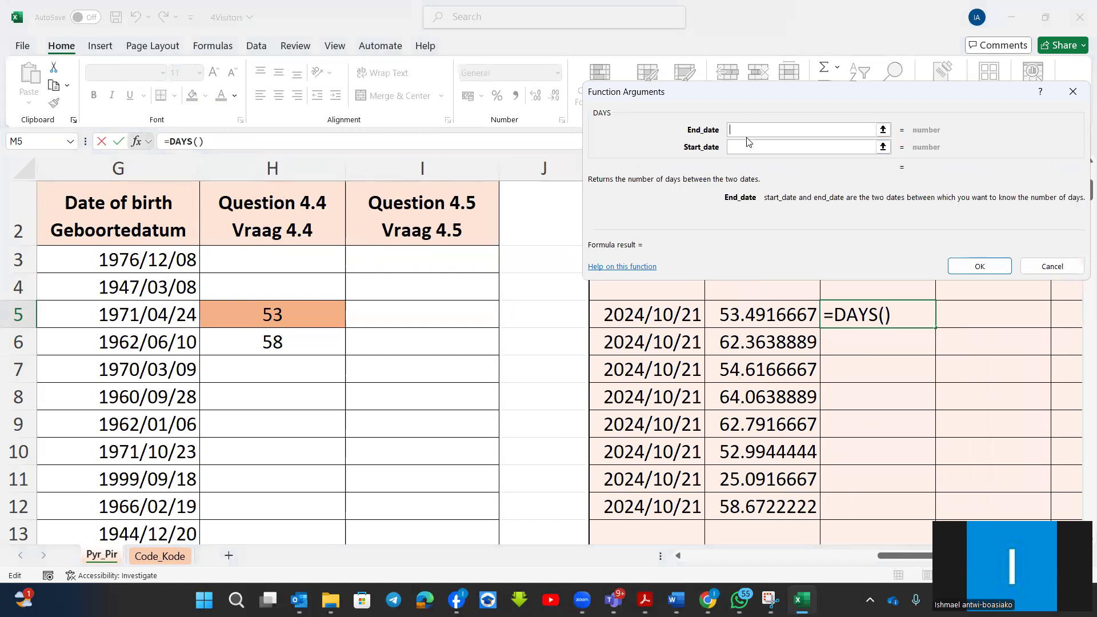
pyautogui.click(643, 319)
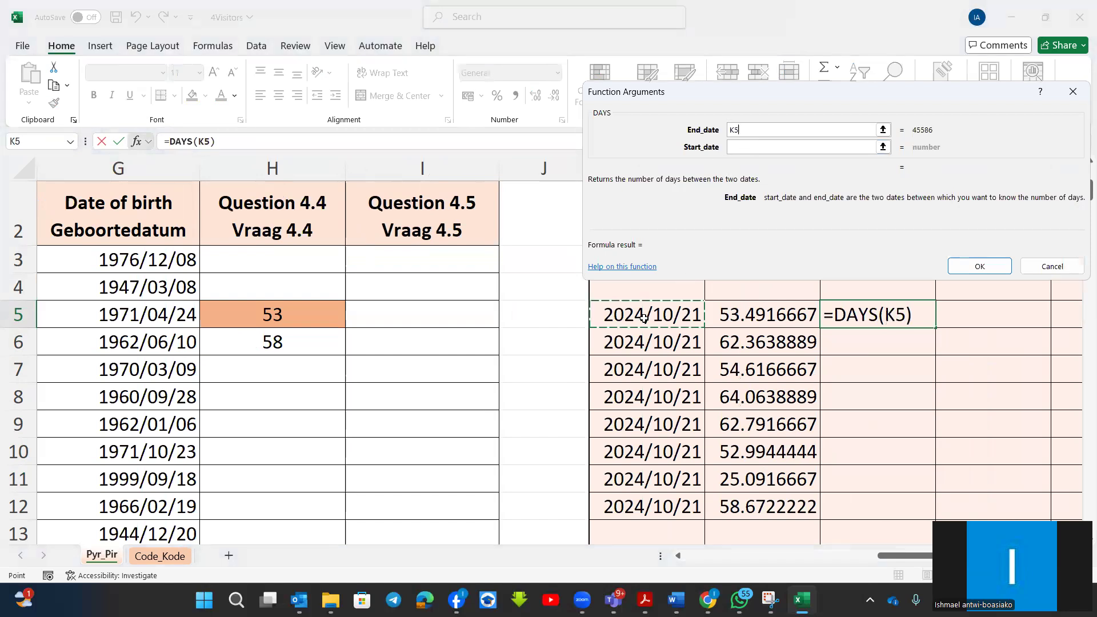
pyautogui.click(760, 147)
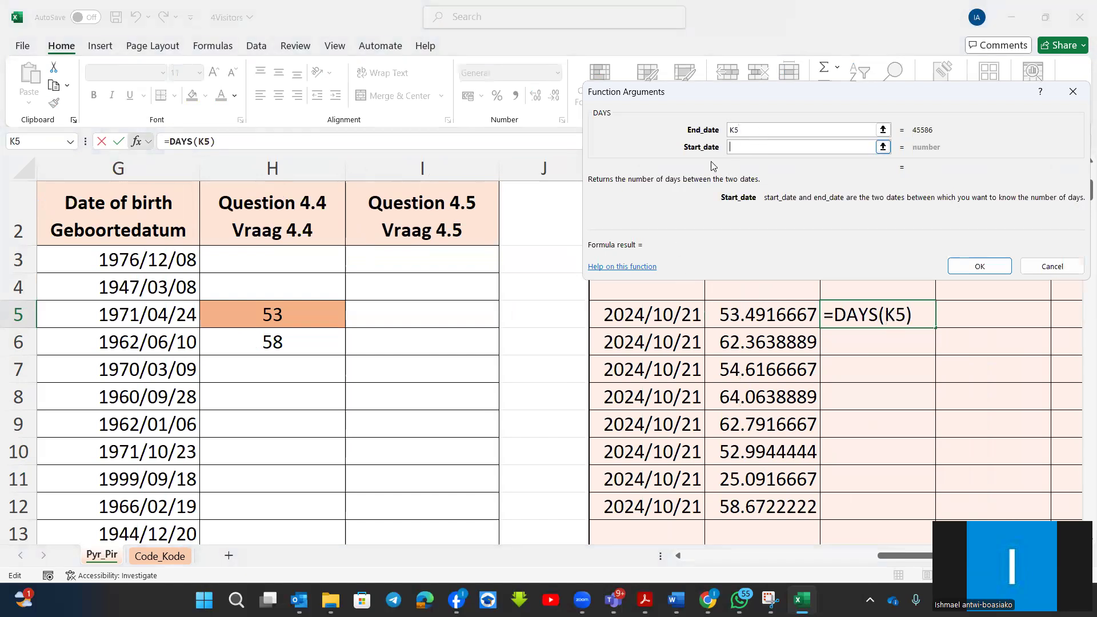
pyautogui.click(148, 316)
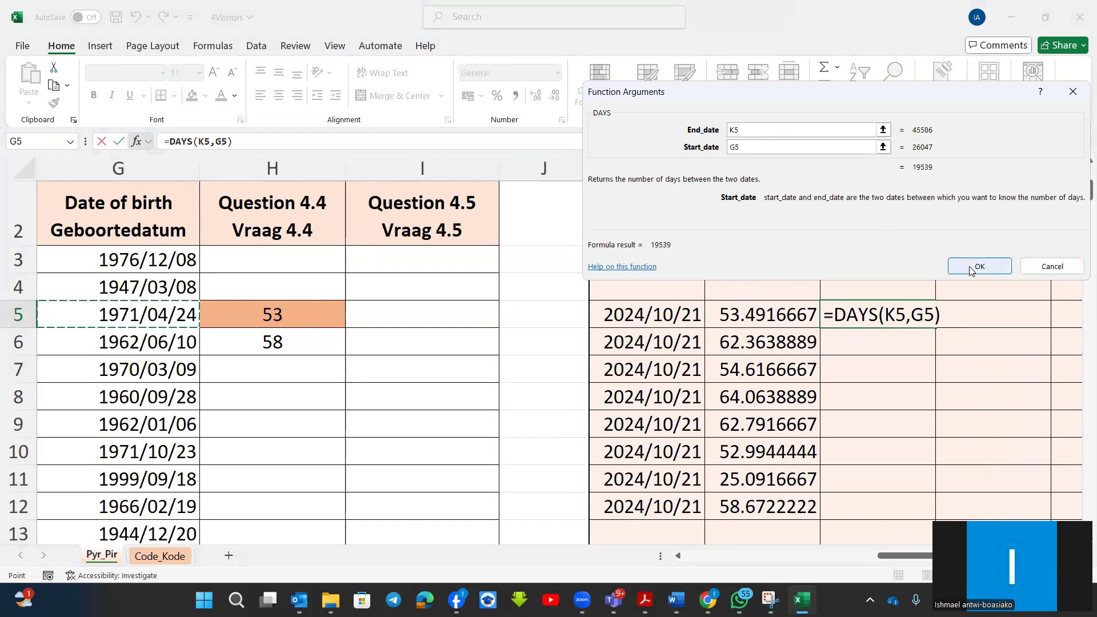
pyautogui.click(969, 267)
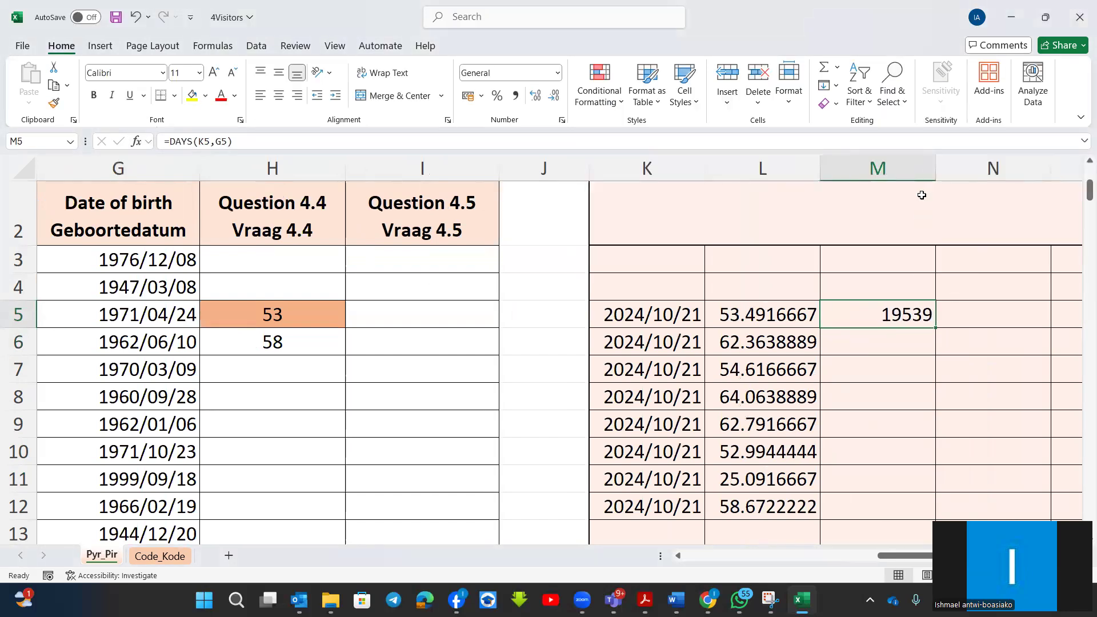
# Widen column M slightly and extend the DAYS formula in M5 to divide its result by 365.25.
pyautogui.moveTo(937, 162); pyautogui.dragTo(945, 161)
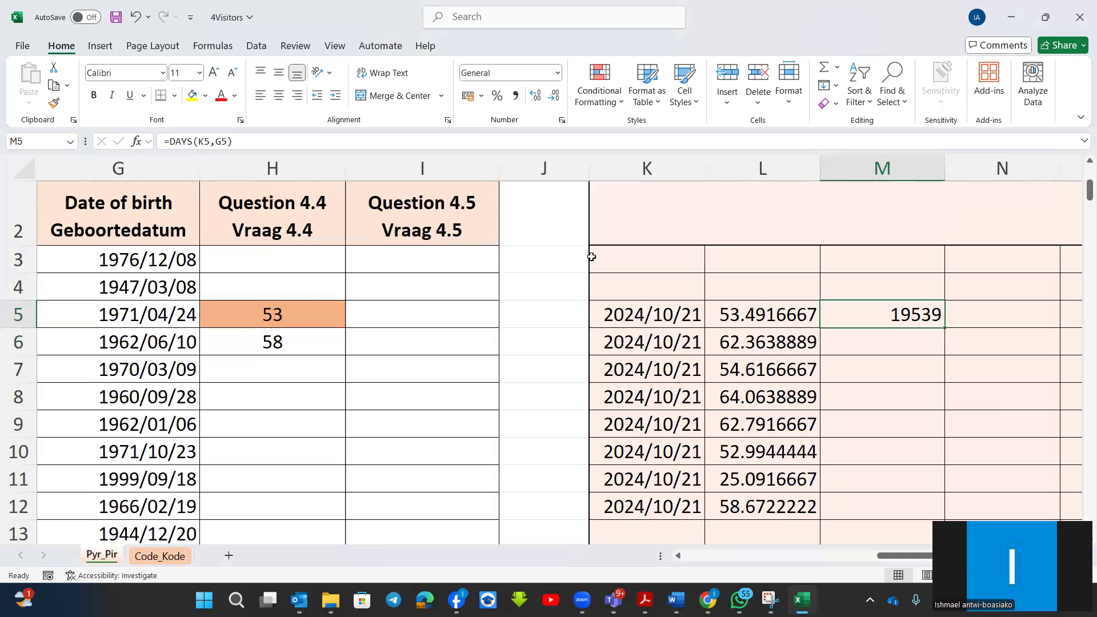
pyautogui.click(252, 141)
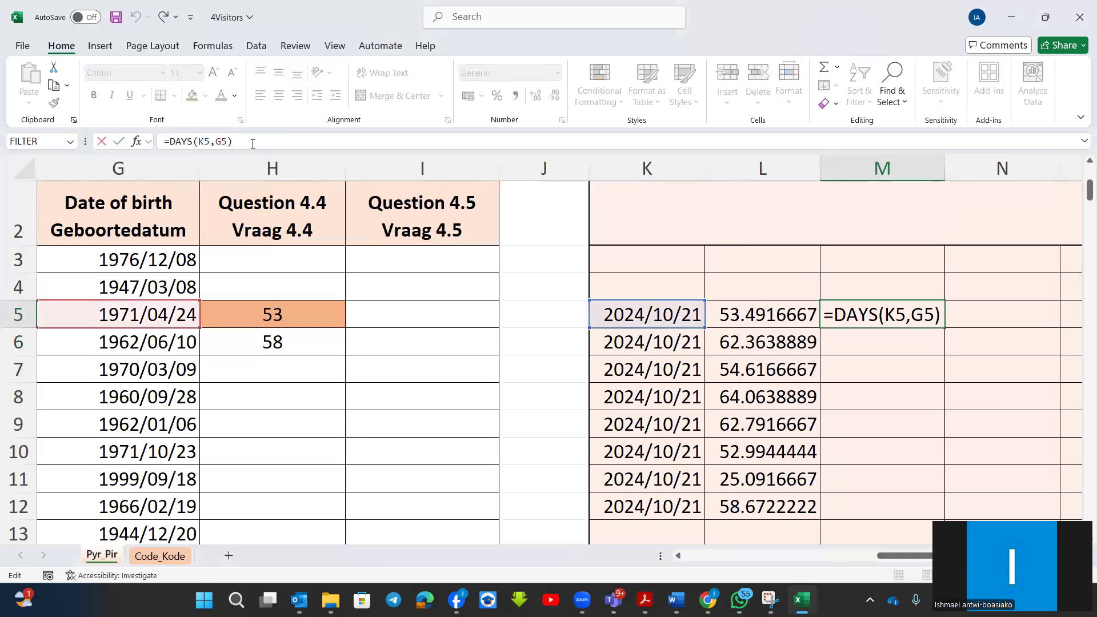
pyautogui.write('/3')
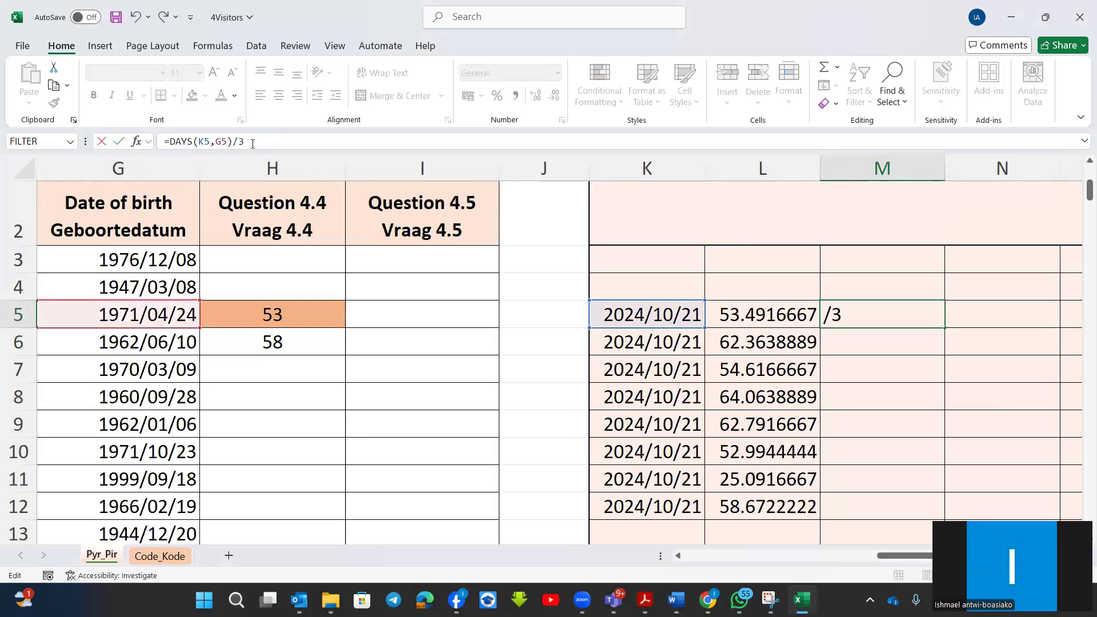
pyautogui.write('65.25')
pyautogui.press('Return')
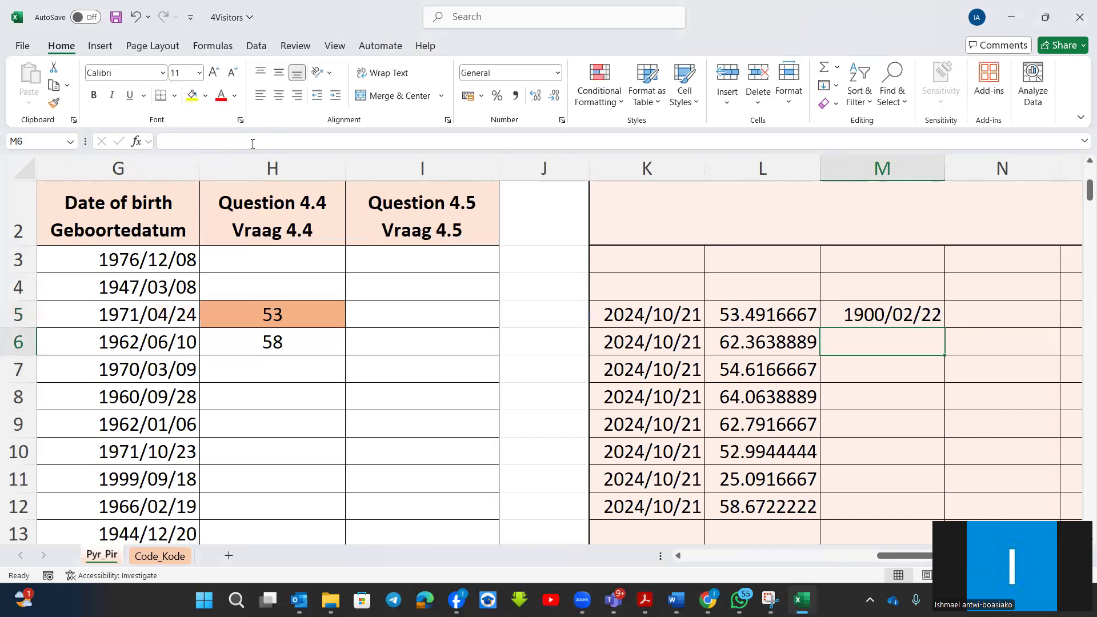
# Apply the Number format to the DAYS result in cell M5.
pyautogui.click(889, 322)
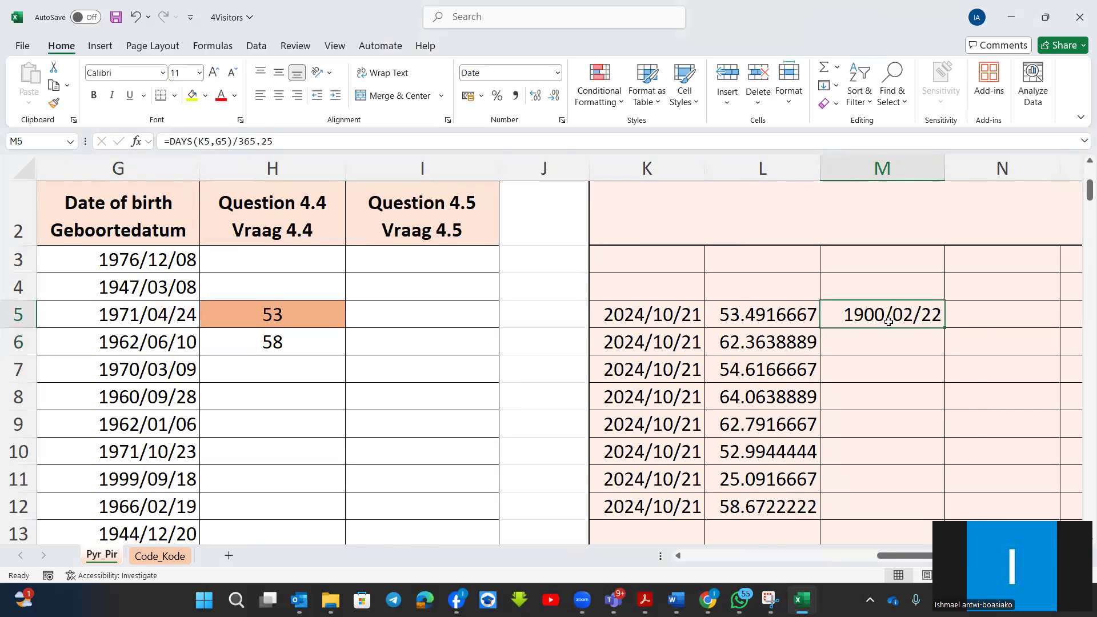
pyautogui.click(557, 74)
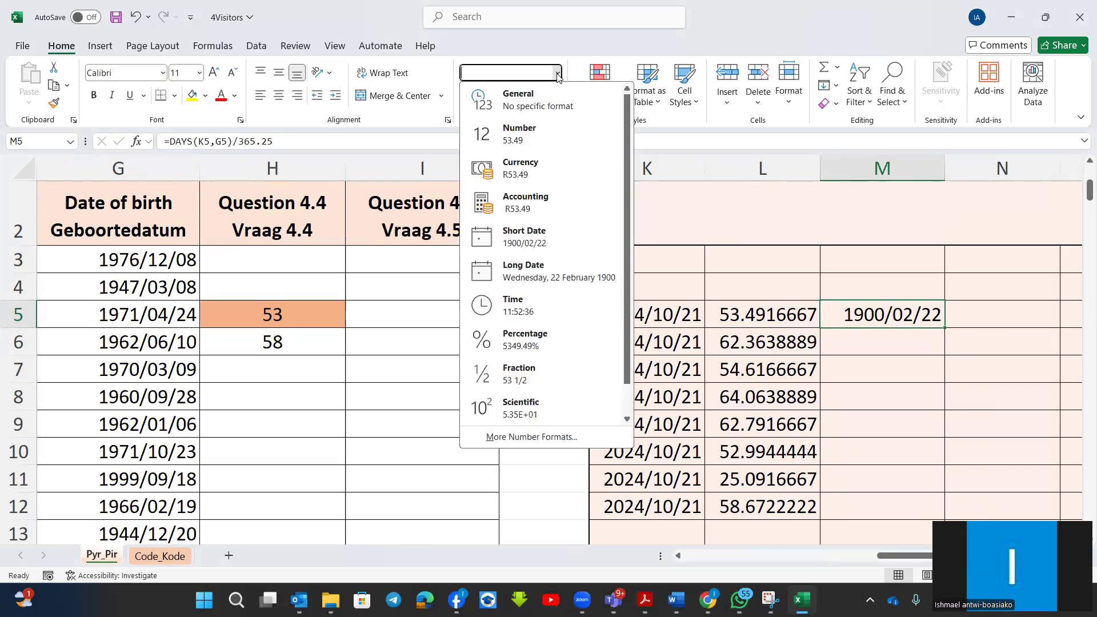
pyautogui.click(525, 140)
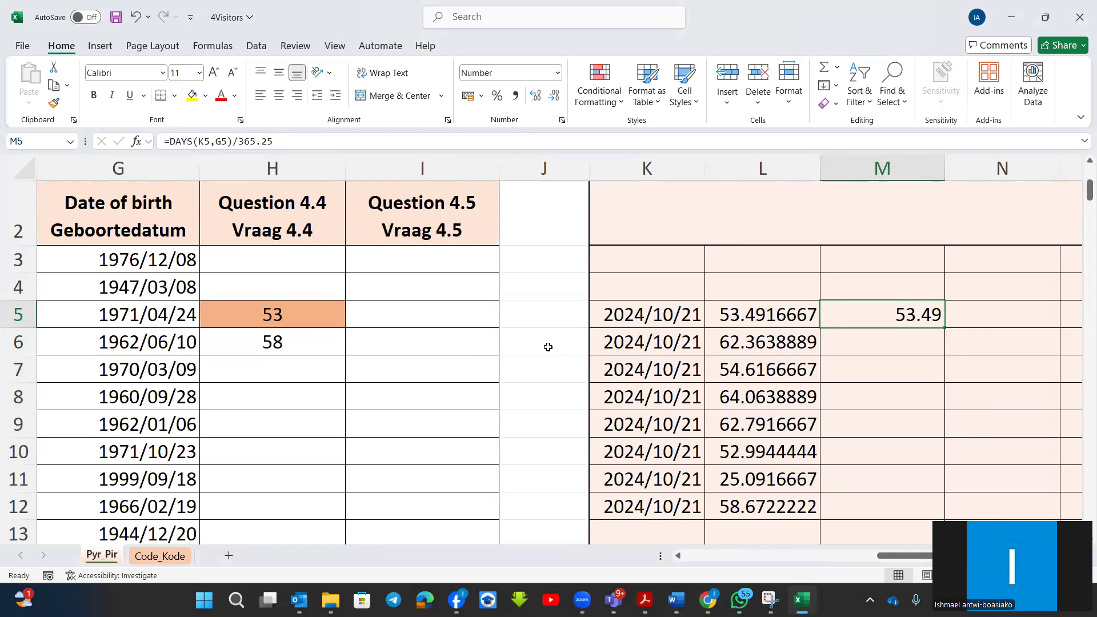
# Show the sheet's formulas instead of values, widen column H, and examine the formulas in H5 and columns K to M.
pyautogui.click(223, 45)
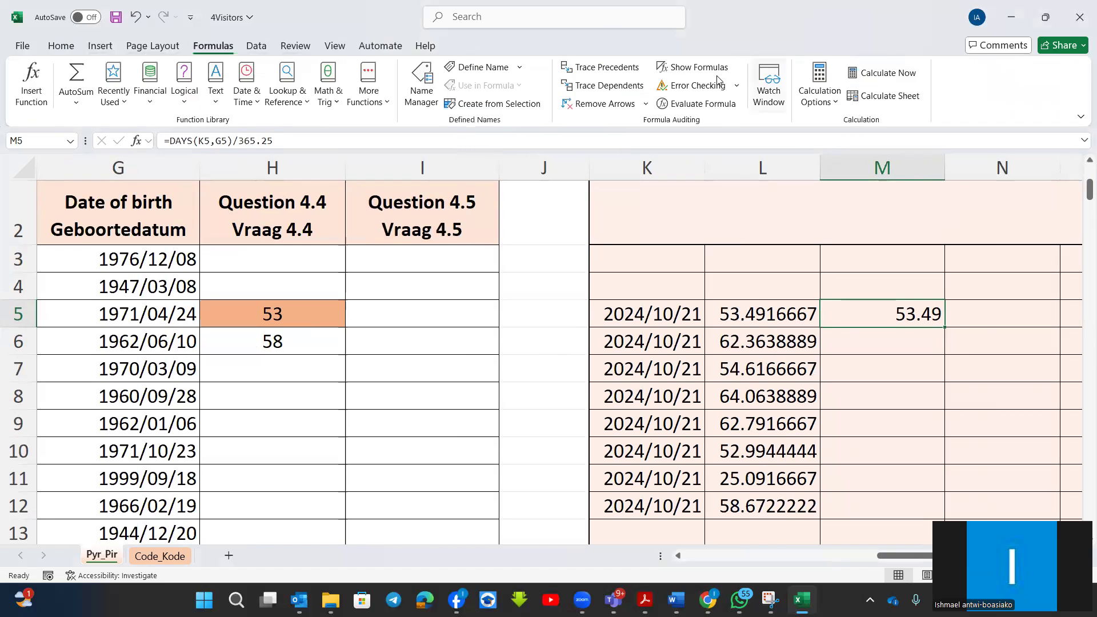
pyautogui.hotkey('ctrl', '`')
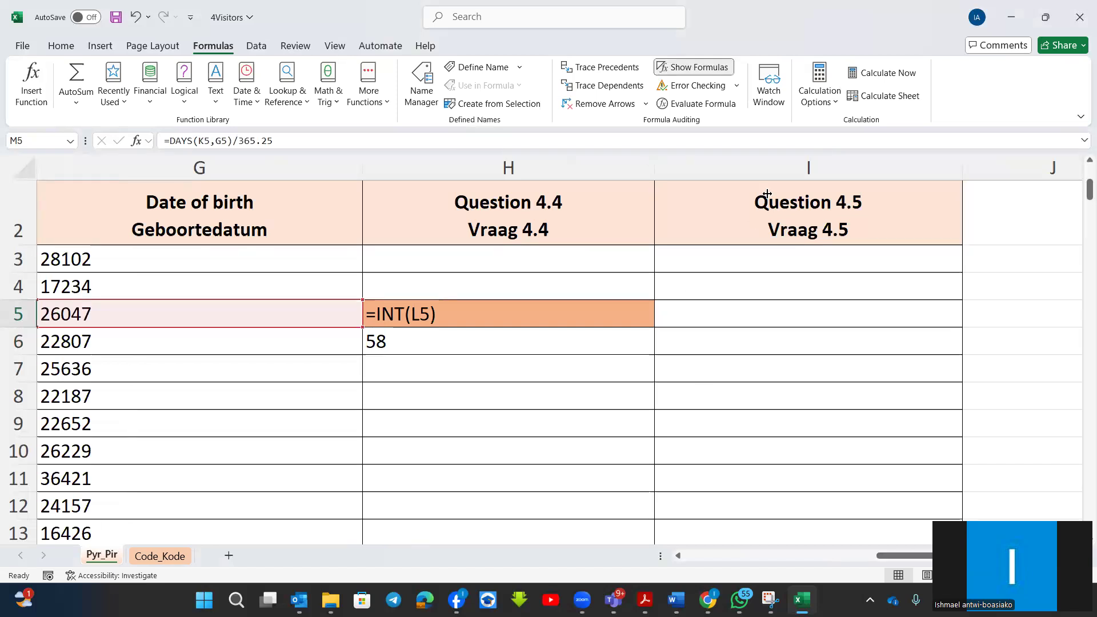
pyautogui.moveTo(654, 168); pyautogui.dragTo(786, 191)
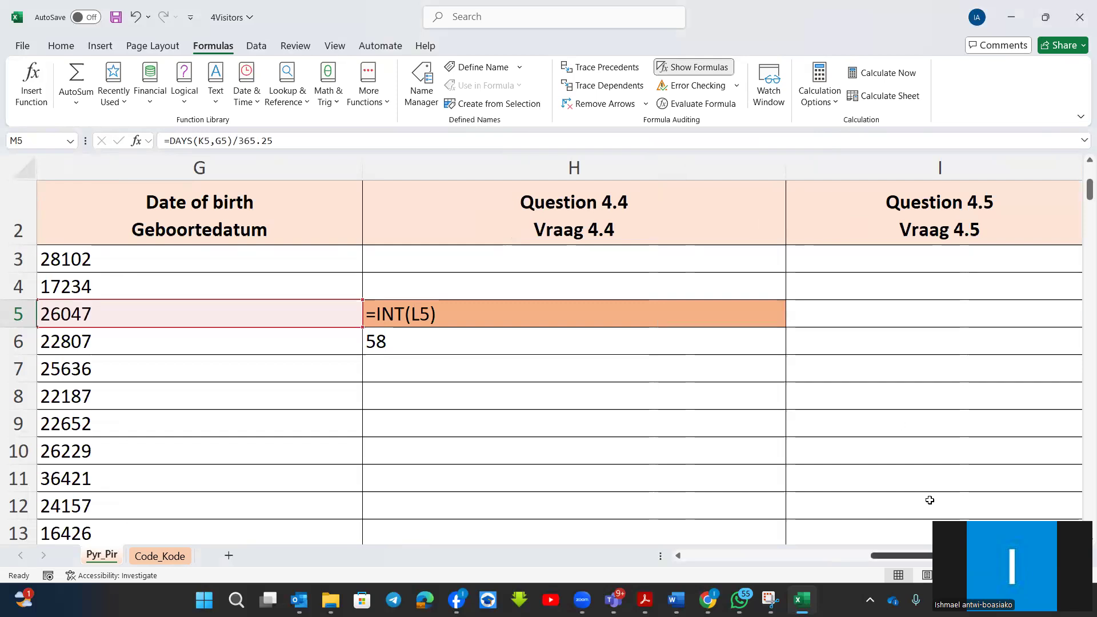
pyautogui.hscroll(-3, 929, 500)
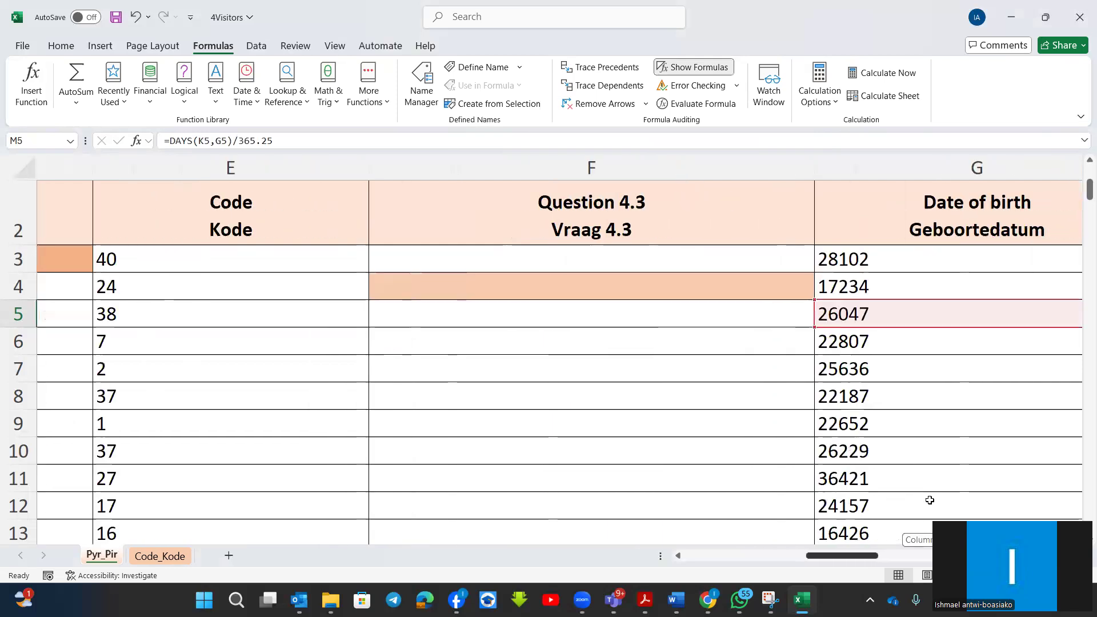
pyautogui.hscroll(5, 930, 500)
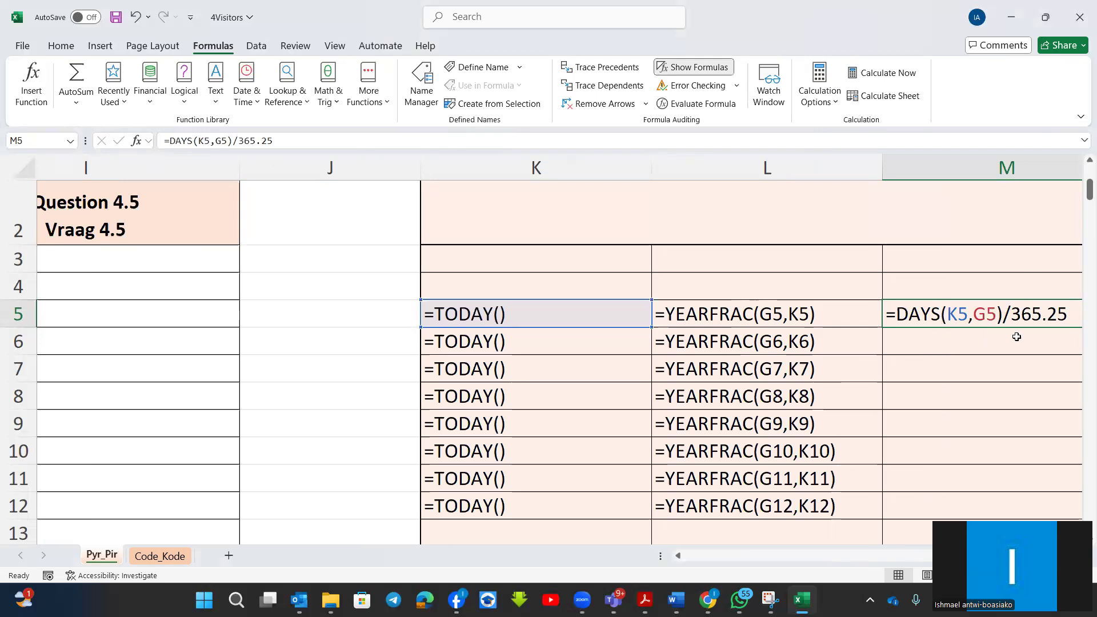
pyautogui.hscroll(1, 1031, 501)
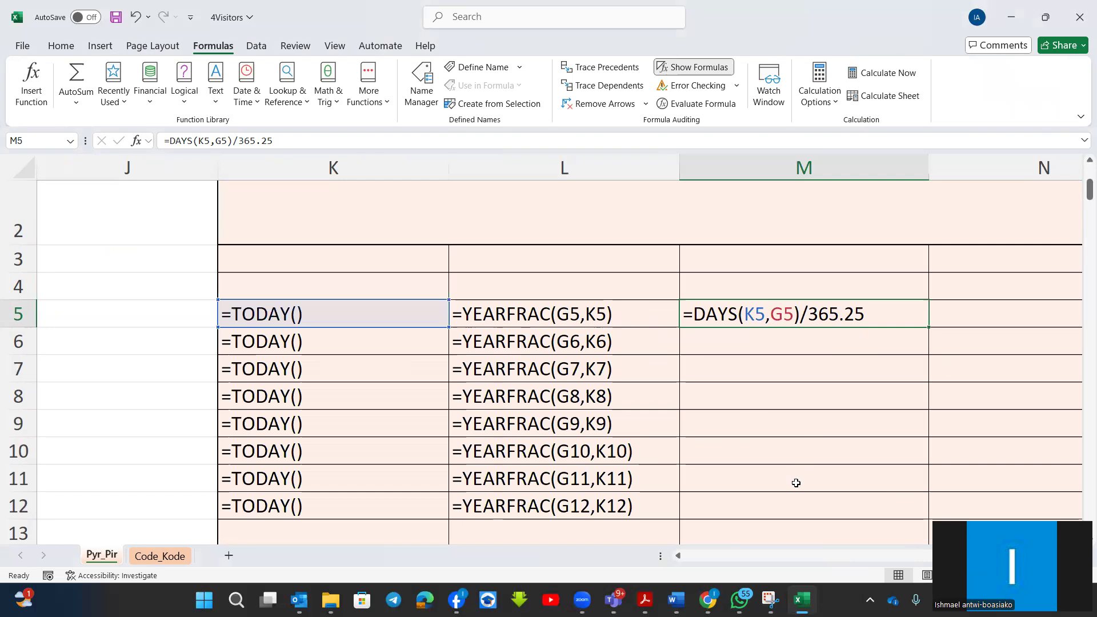
# Switch to summary questions.pdf in Adobe Acrobat and look up the paper and question references for the DATE/TIME topic.
pyautogui.moveTo(645, 600)
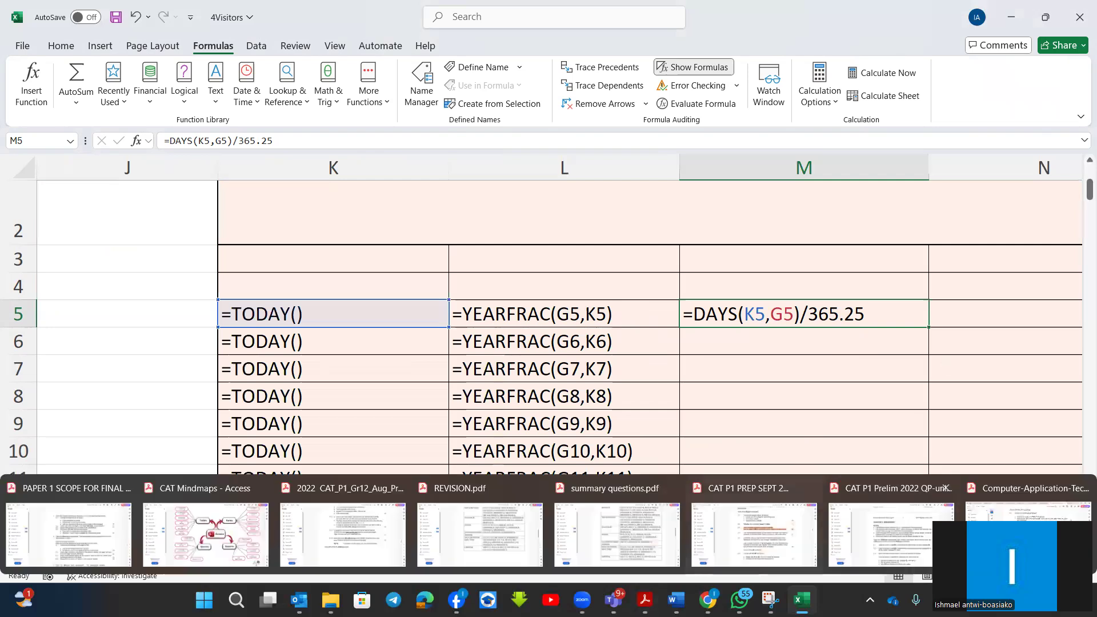
pyautogui.click(614, 534)
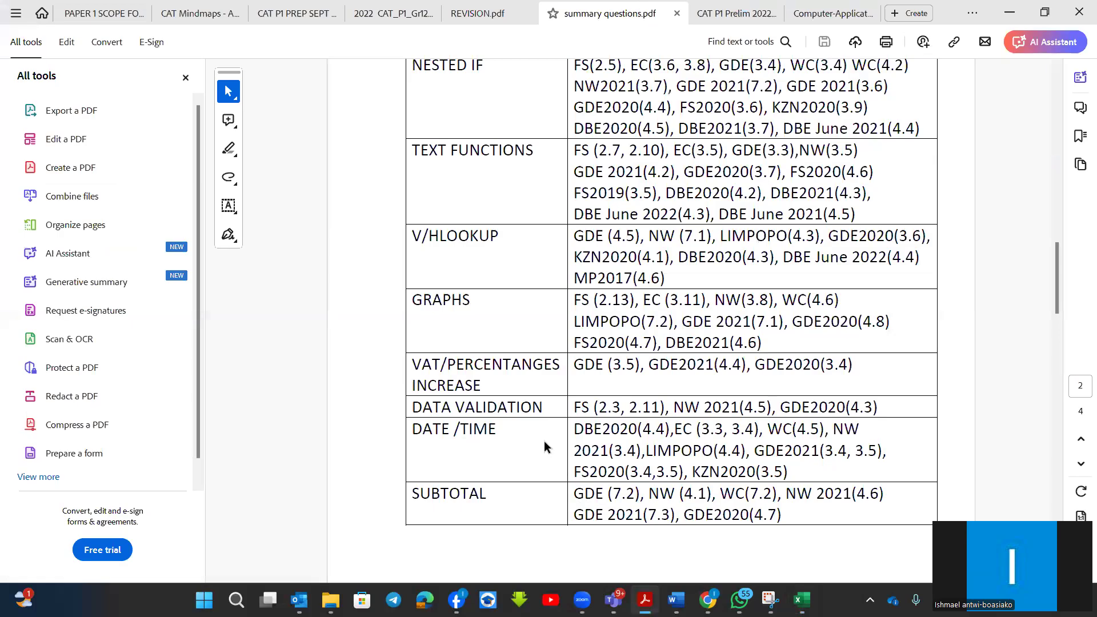
pyautogui.scroll(-2, 594, 458)
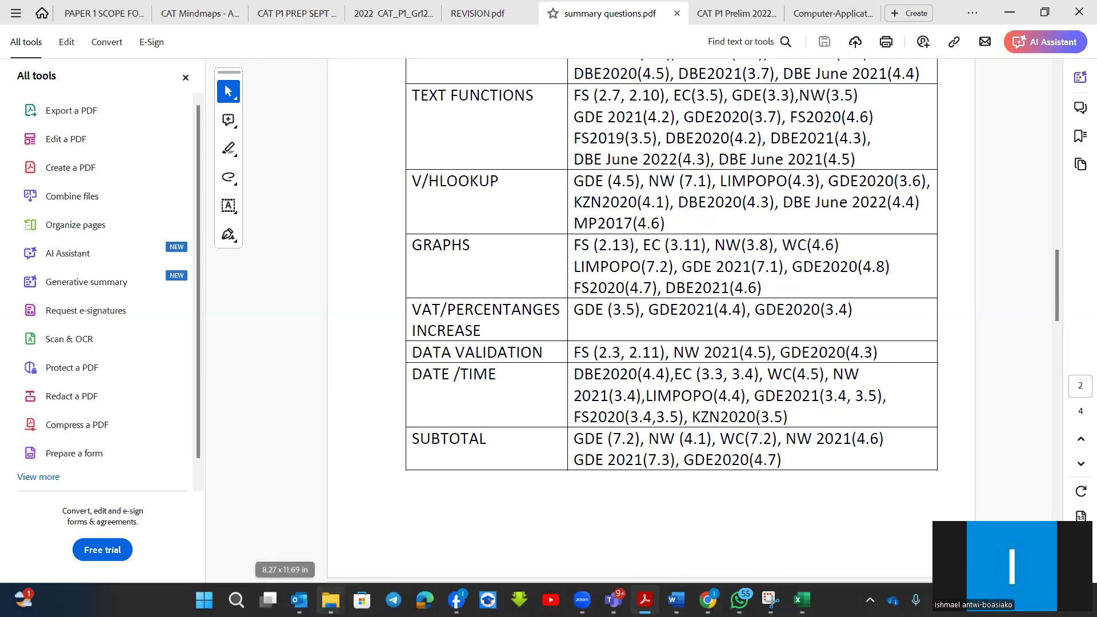
# Switch to File Explorer and open the 3_Survey workbook from the Sep_2022_EC_DATA folder under 2022, EasternCape 2022, Paper 1.
pyautogui.moveTo(331, 600)
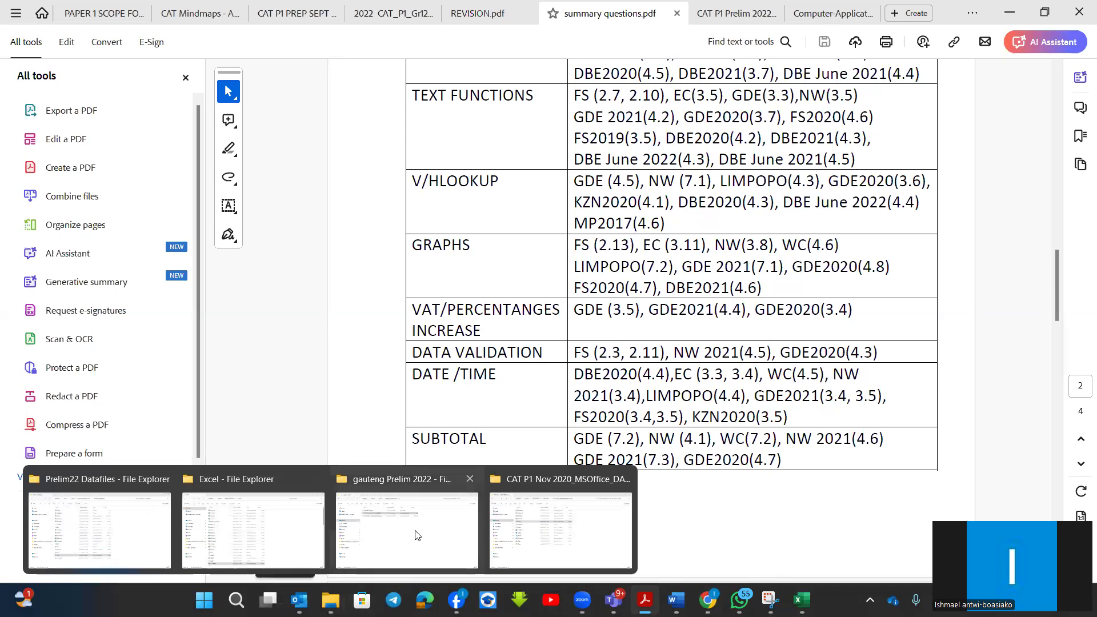
pyautogui.click(398, 538)
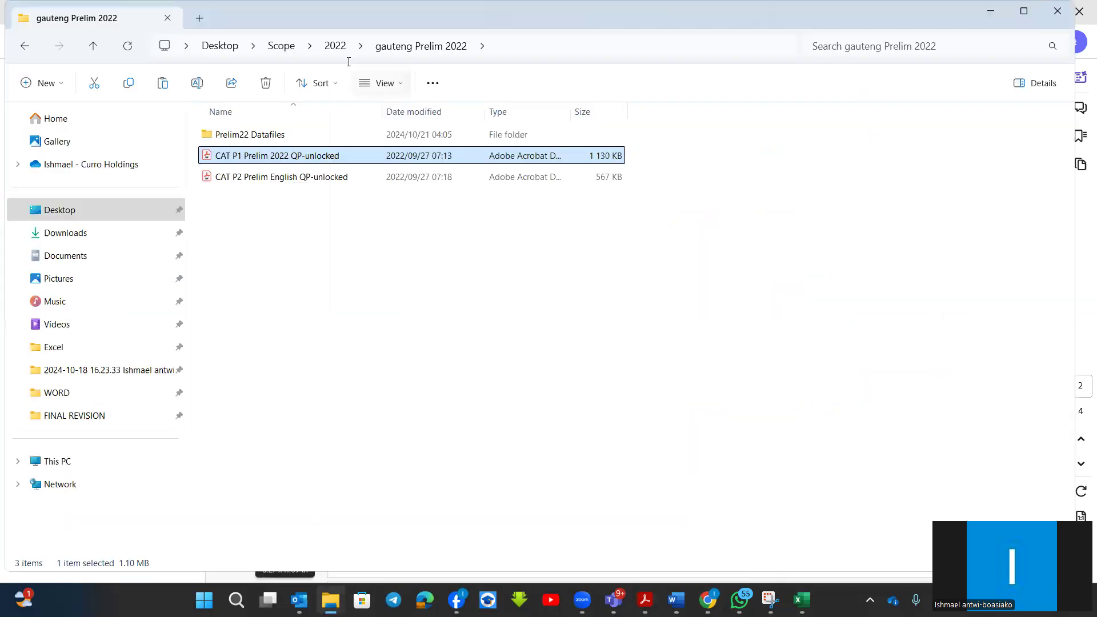
pyautogui.click(334, 47)
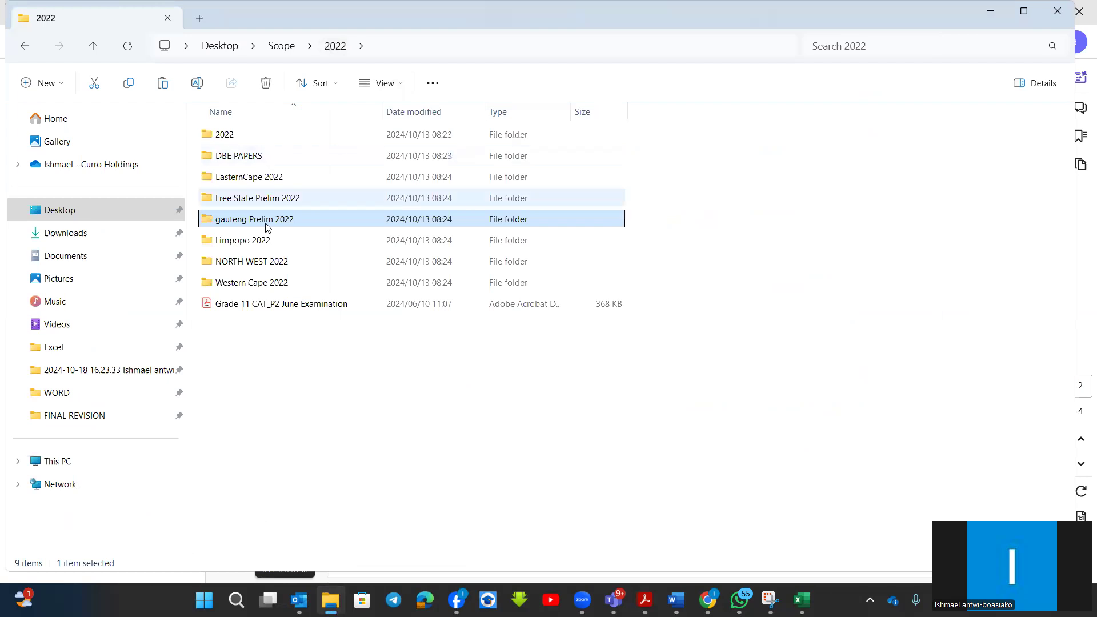
pyautogui.click(248, 180)
pyautogui.doubleClick(249, 178)
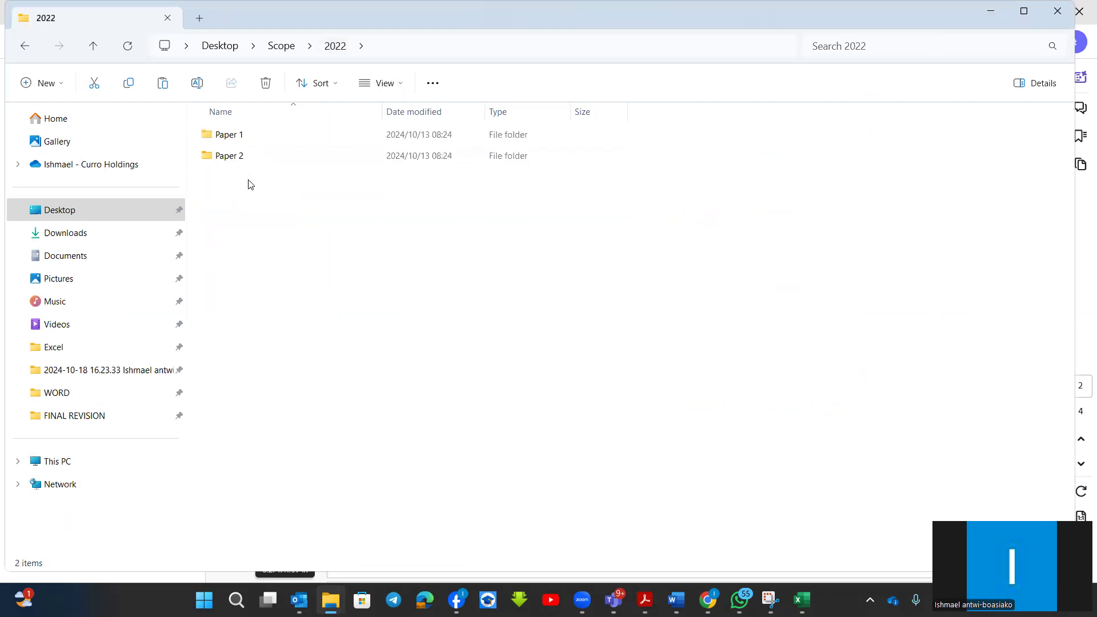
pyautogui.click(247, 136)
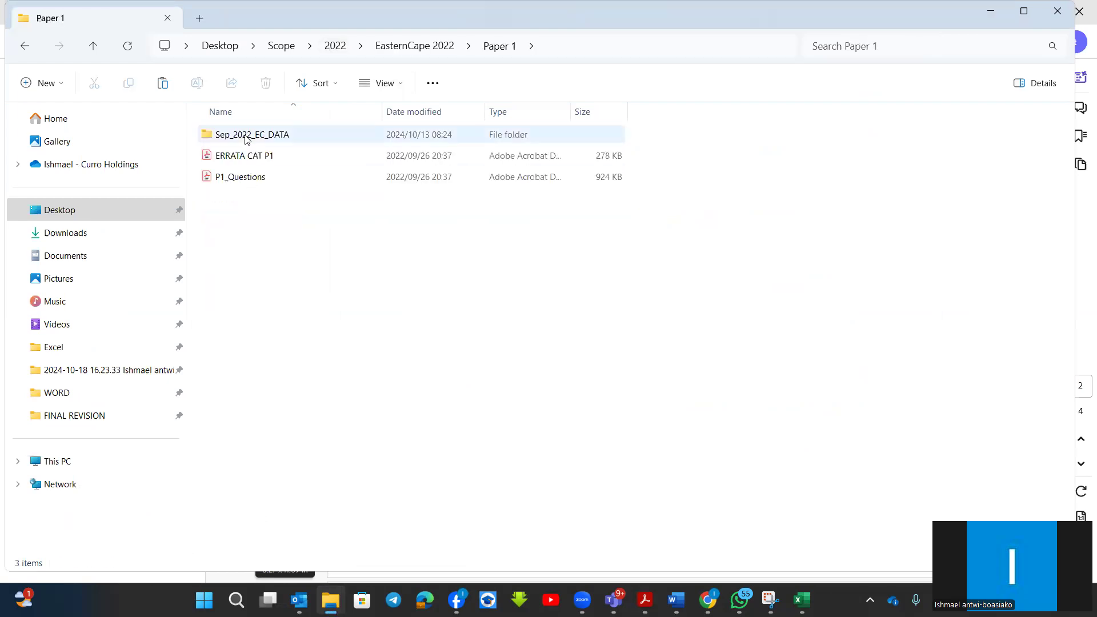
pyautogui.doubleClick(246, 137)
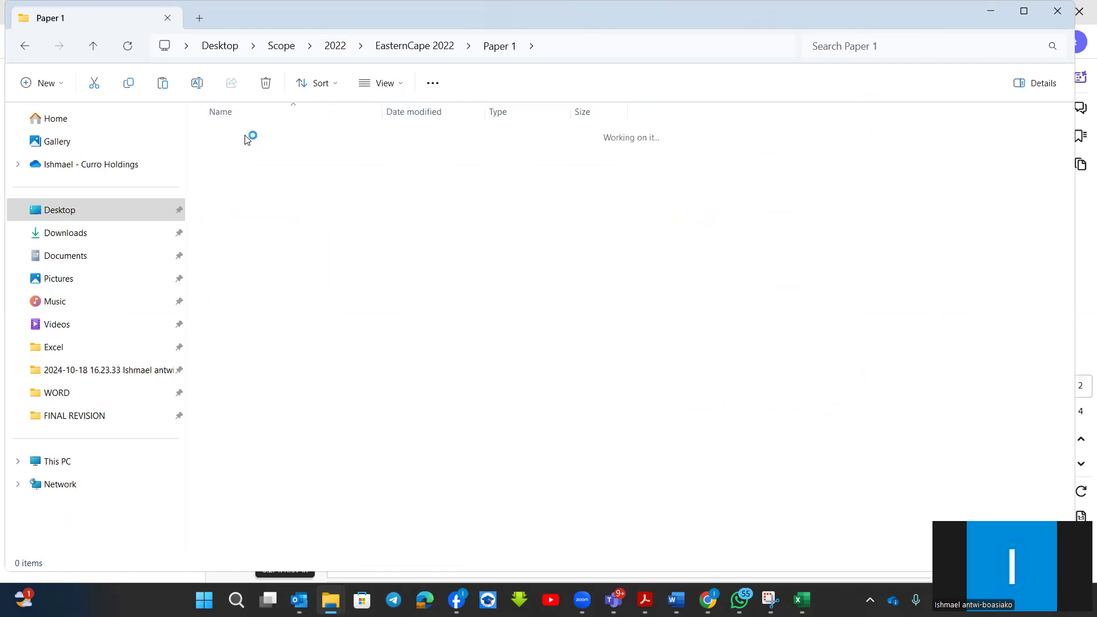
pyautogui.doubleClick(245, 220)
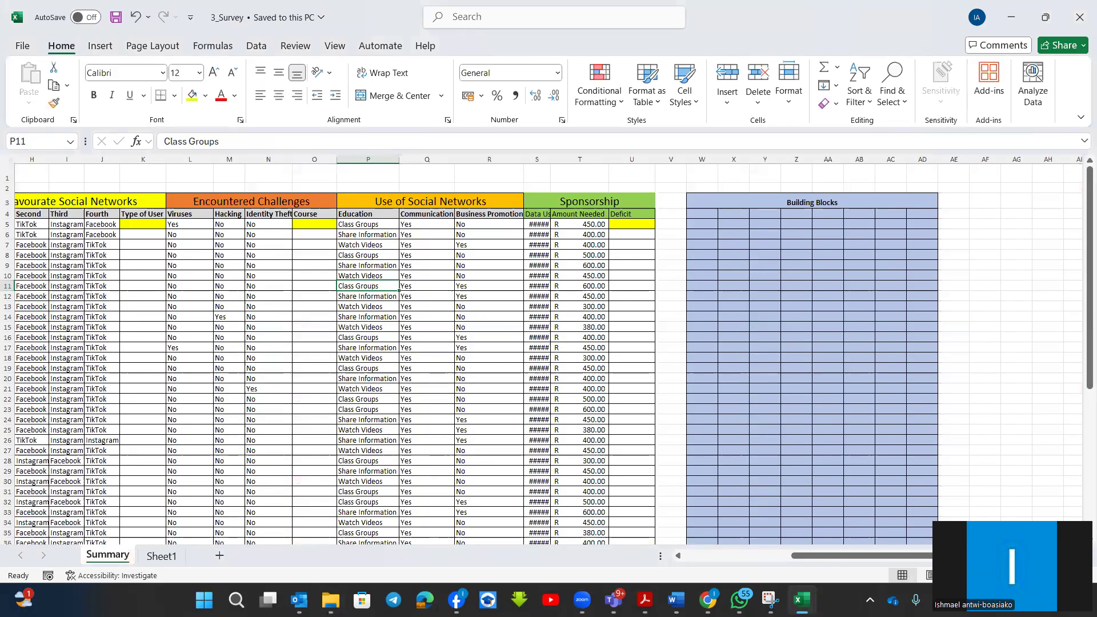
# Enlarge the sheet and widen column S so that the Data Usage amounts fit.
pyautogui.scroll(5, 783, 421)
pyautogui.scroll(2, 784, 421)
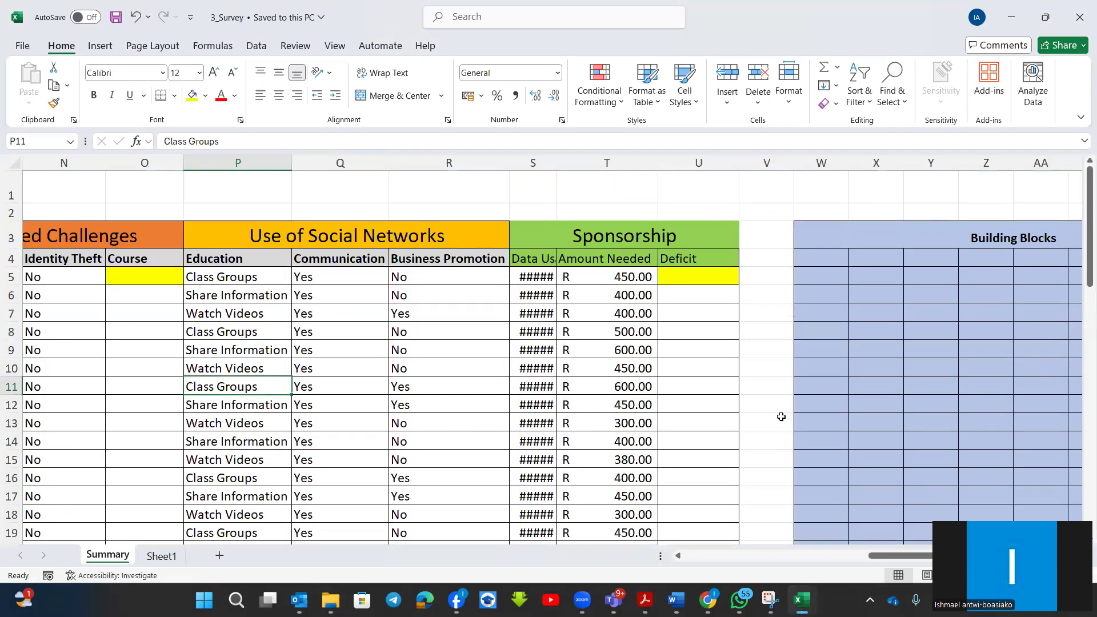
pyautogui.moveTo(557, 165); pyautogui.dragTo(588, 166)
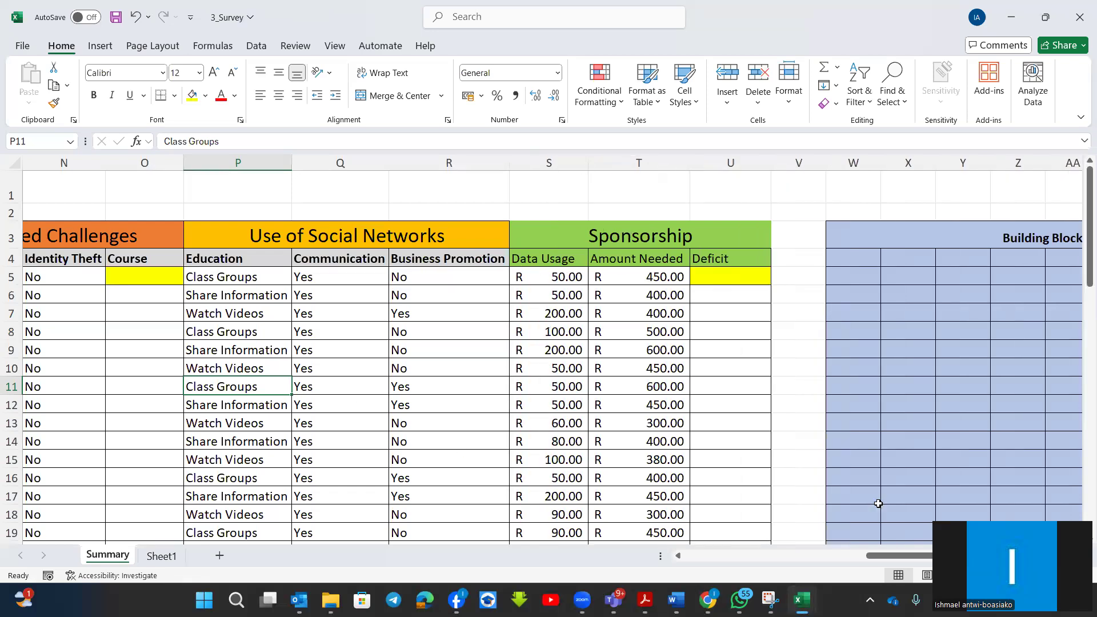
pyautogui.hscroll(-3, 878, 503)
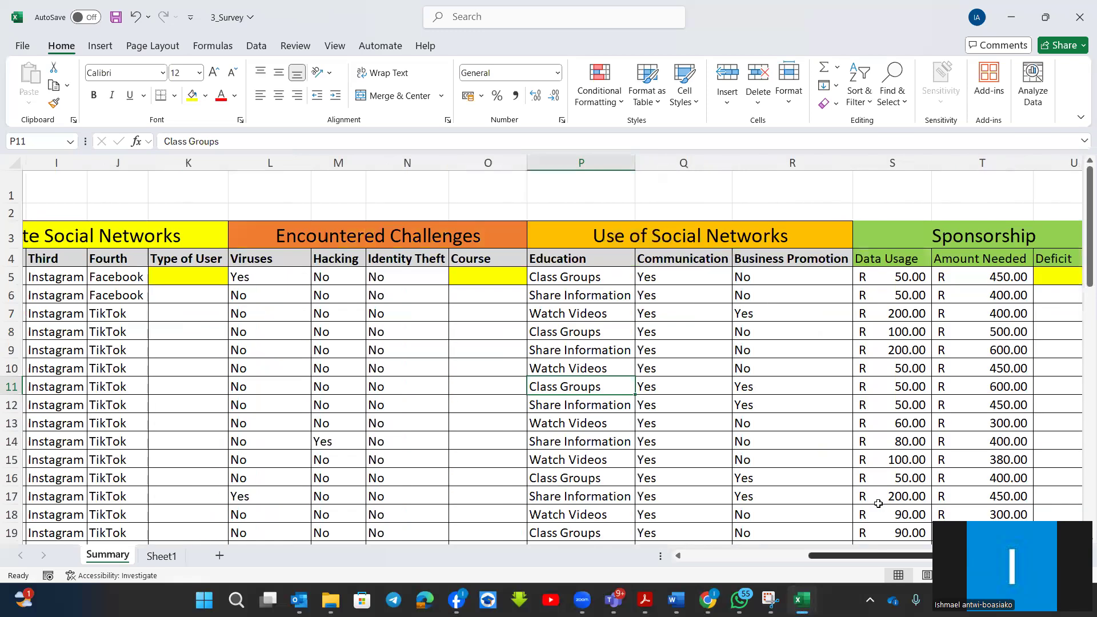
pyautogui.hscroll(-3, 878, 503)
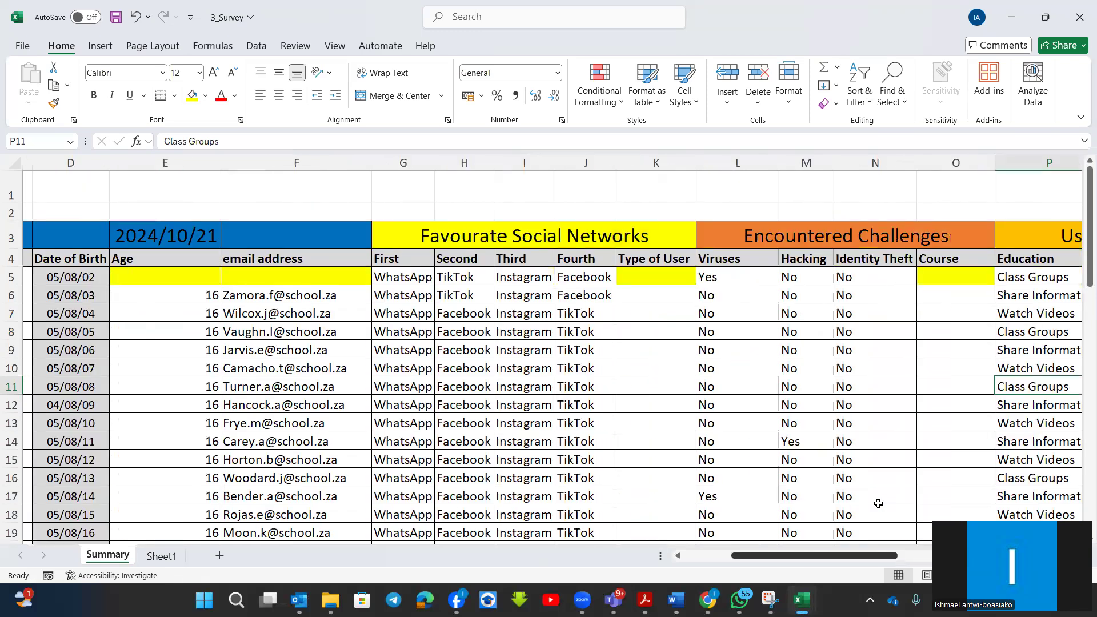
pyautogui.hscroll(-3, 878, 504)
pyautogui.hscroll(1, 878, 503)
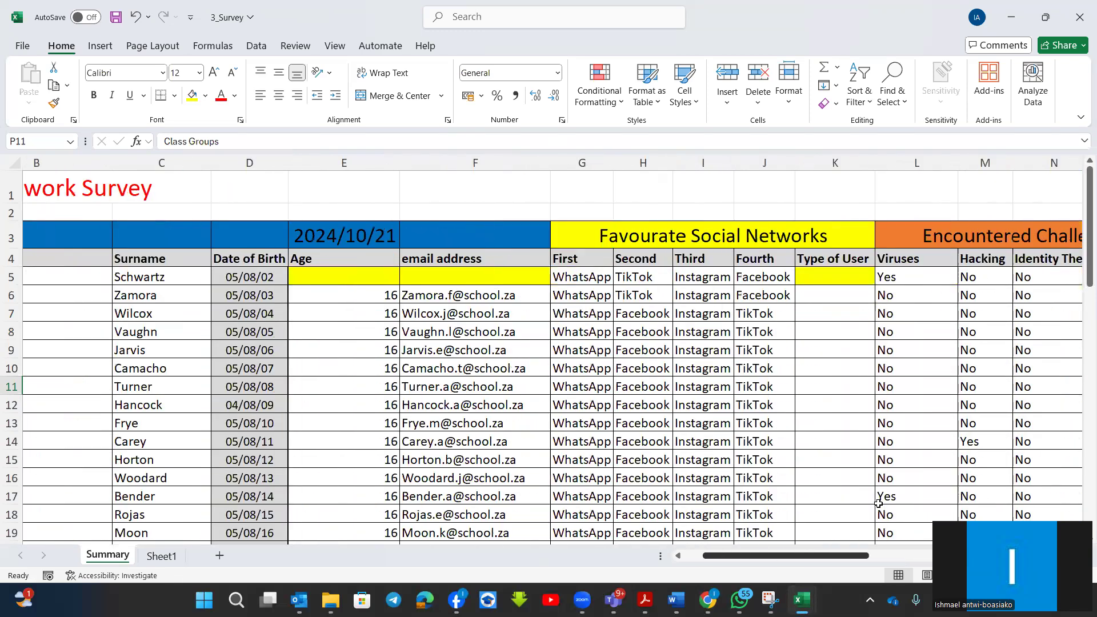
pyautogui.hscroll(-1, 878, 503)
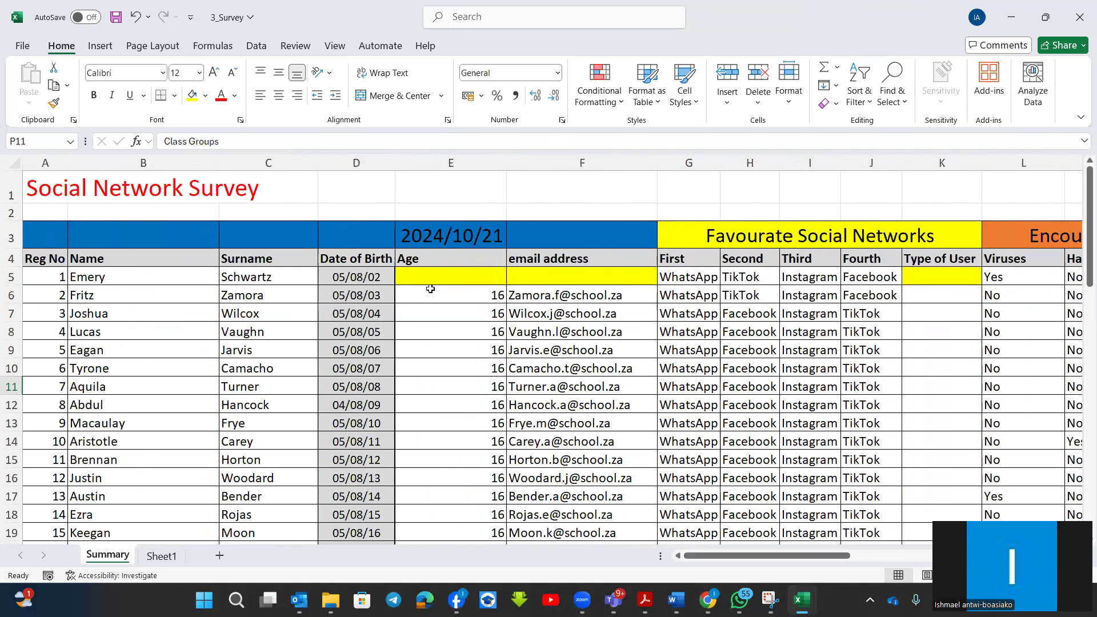
pyautogui.click(453, 275)
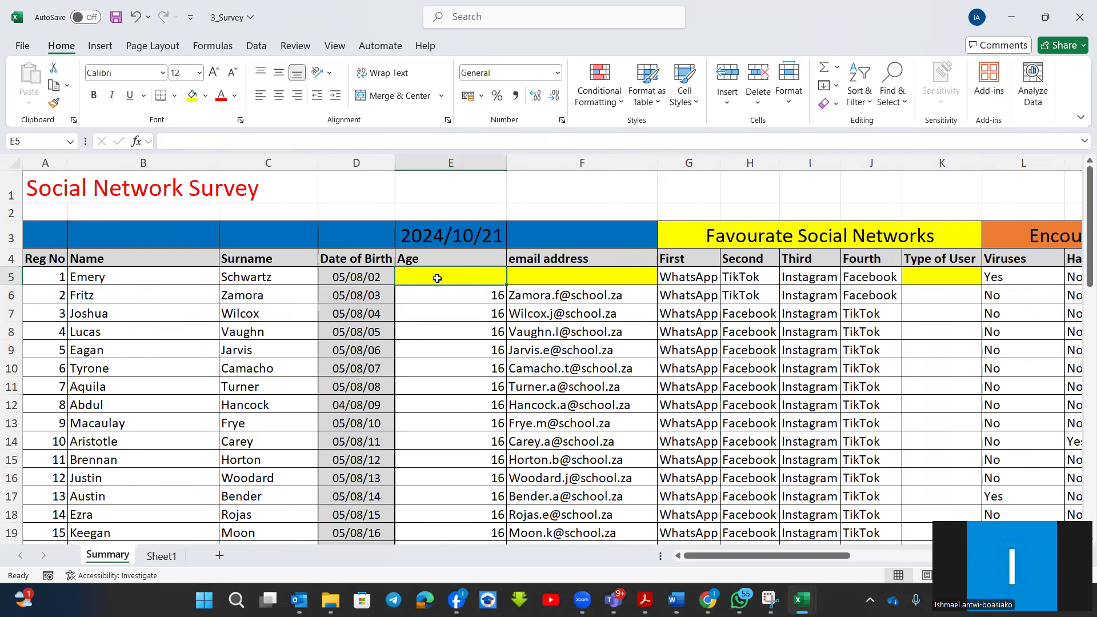
pyautogui.write('=')
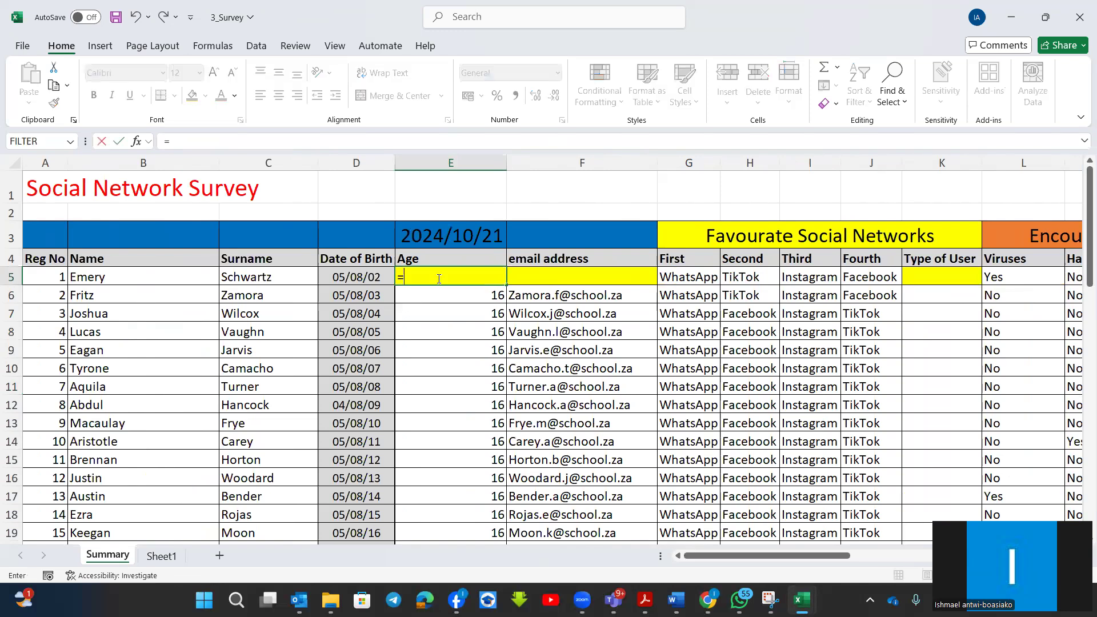
pyautogui.write('ye')
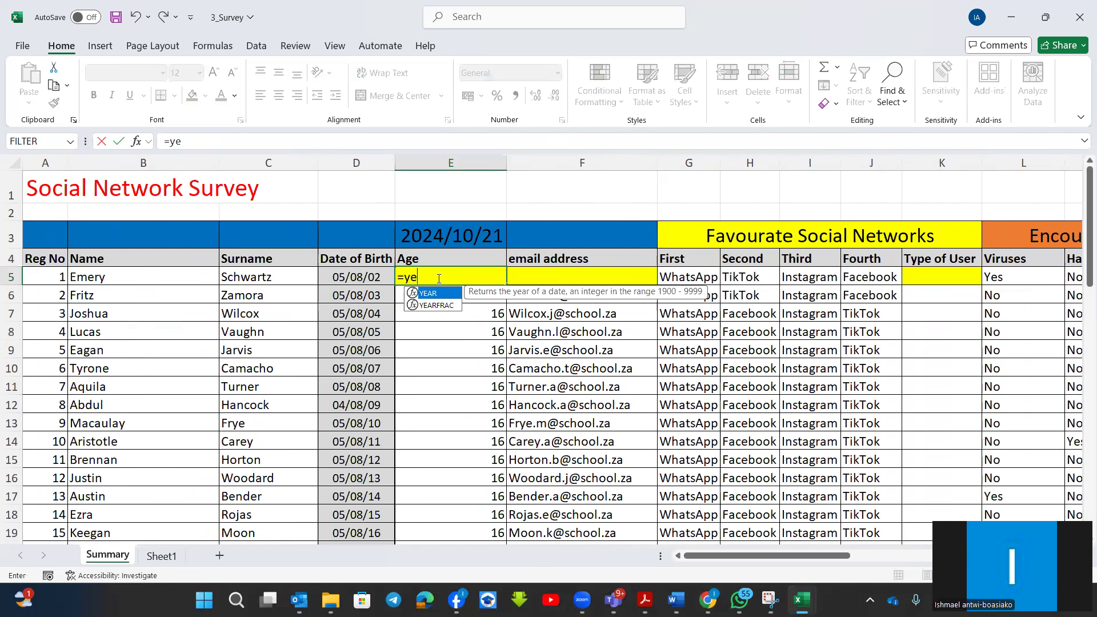
pyautogui.doubleClick(434, 306)
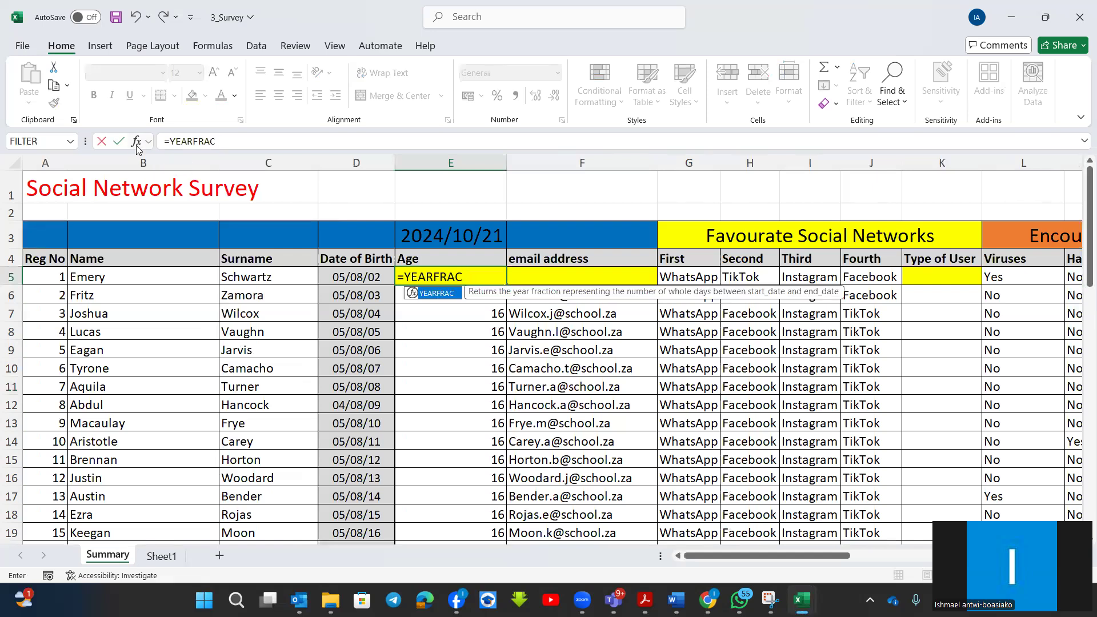
pyautogui.press('Escape')
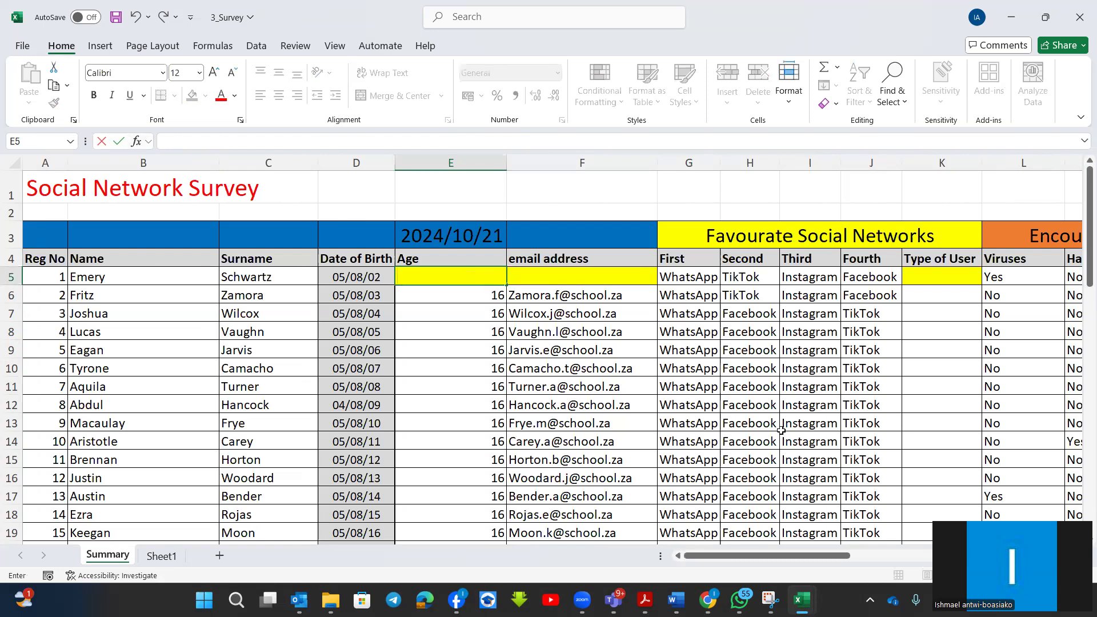
# Enter the TODAY function in cell W5 of the Building Blocks area.
pyautogui.hscroll(2, 781, 430)
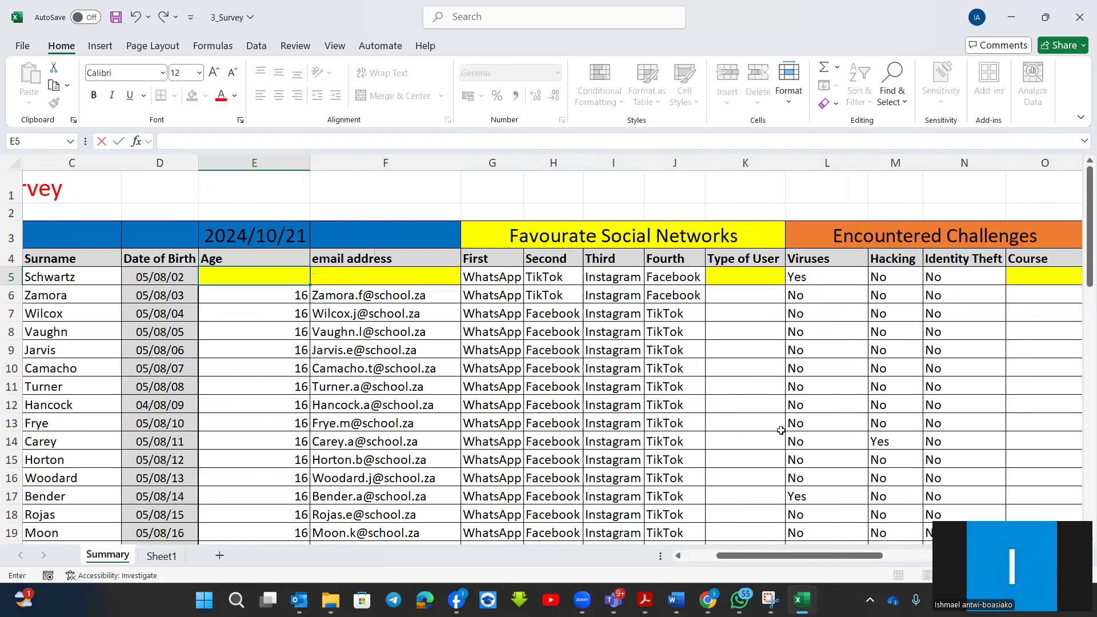
pyautogui.hscroll(4, 781, 430)
pyautogui.hscroll(6, 781, 430)
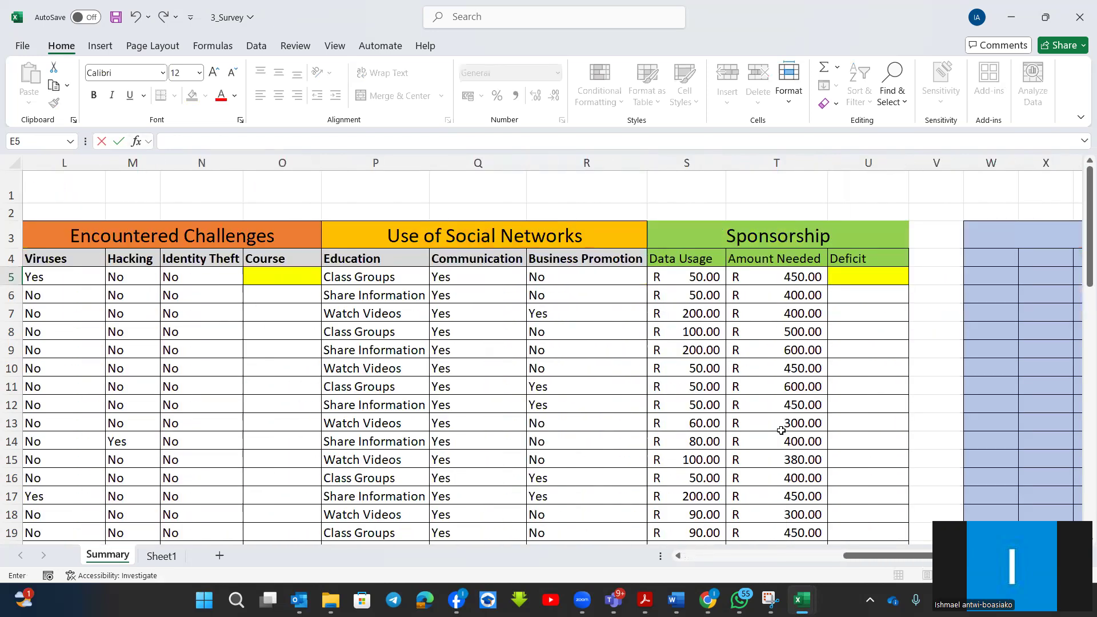
pyautogui.press('Escape')
pyautogui.click(927, 278)
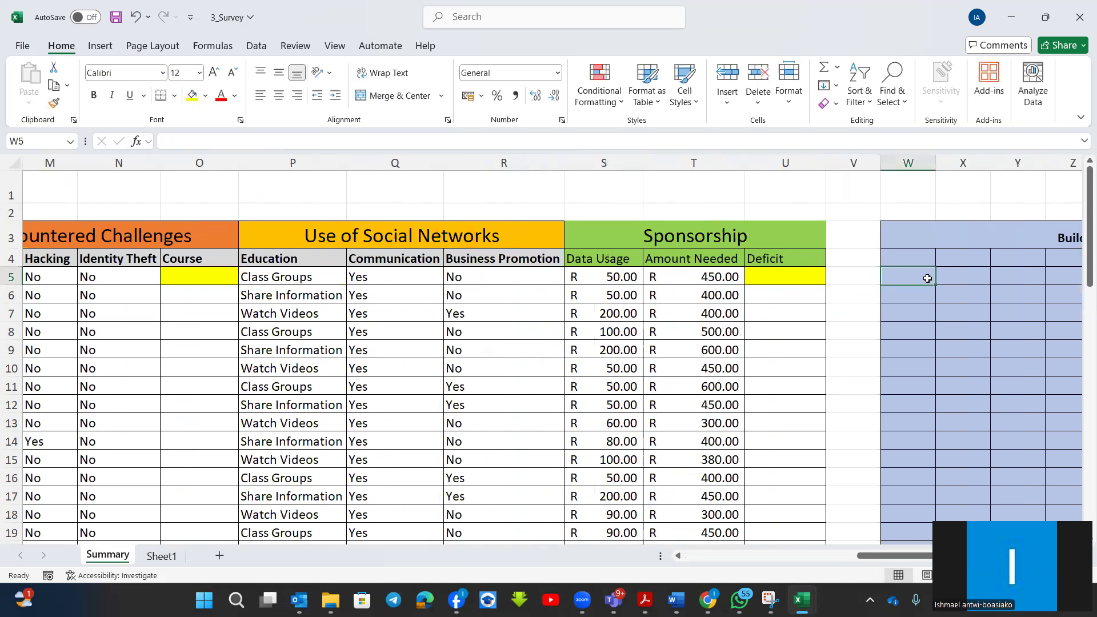
pyautogui.write('=toa')
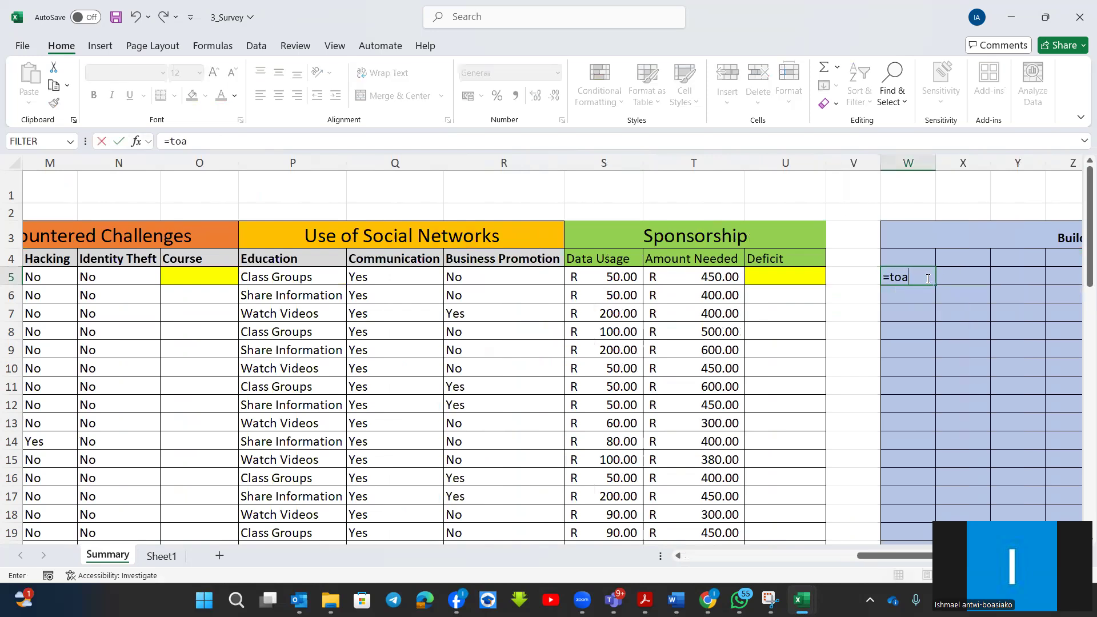
pyautogui.press('BackSpace')
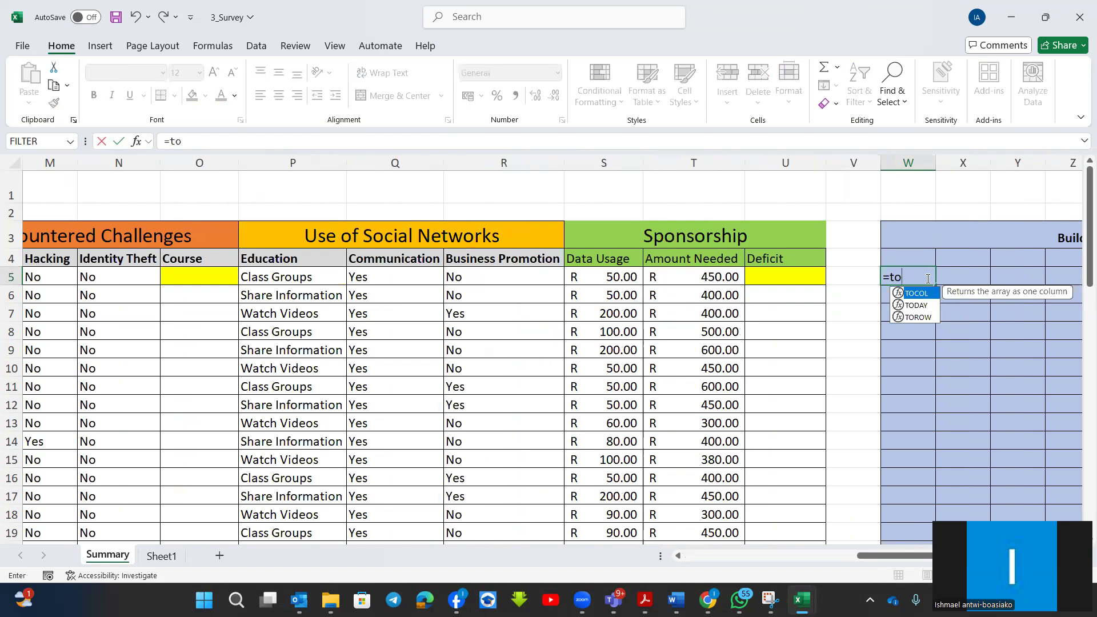
pyautogui.write('d')
pyautogui.doubleClick(899, 293)
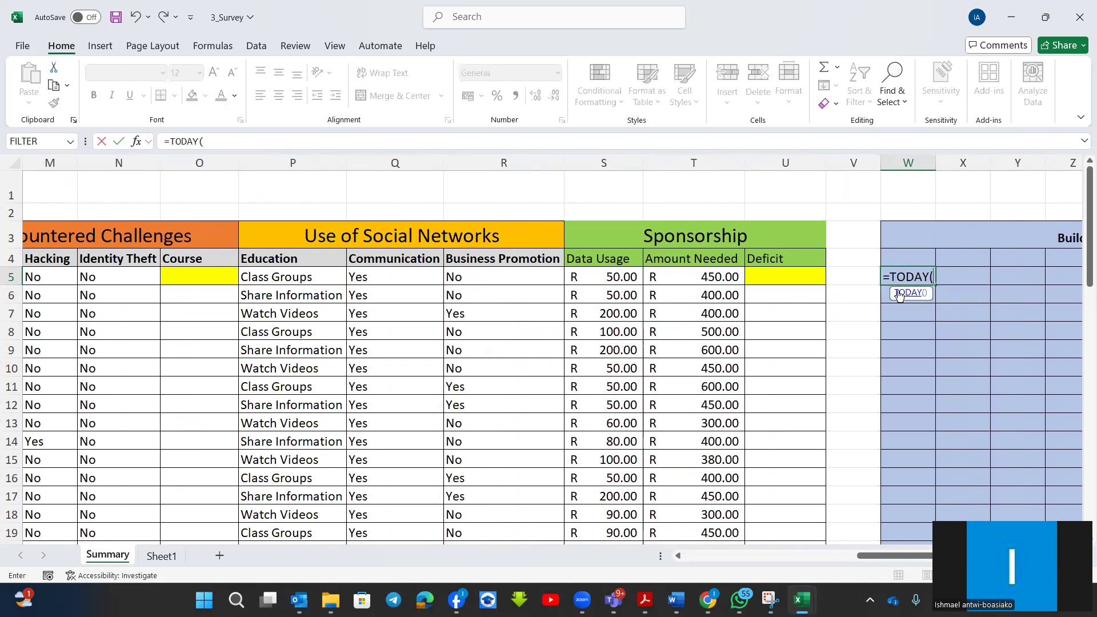
pyautogui.press('Return')
# Insert a YEARFRAC function in cell X5 and set its end date to W5.
pyautogui.click(991, 276)
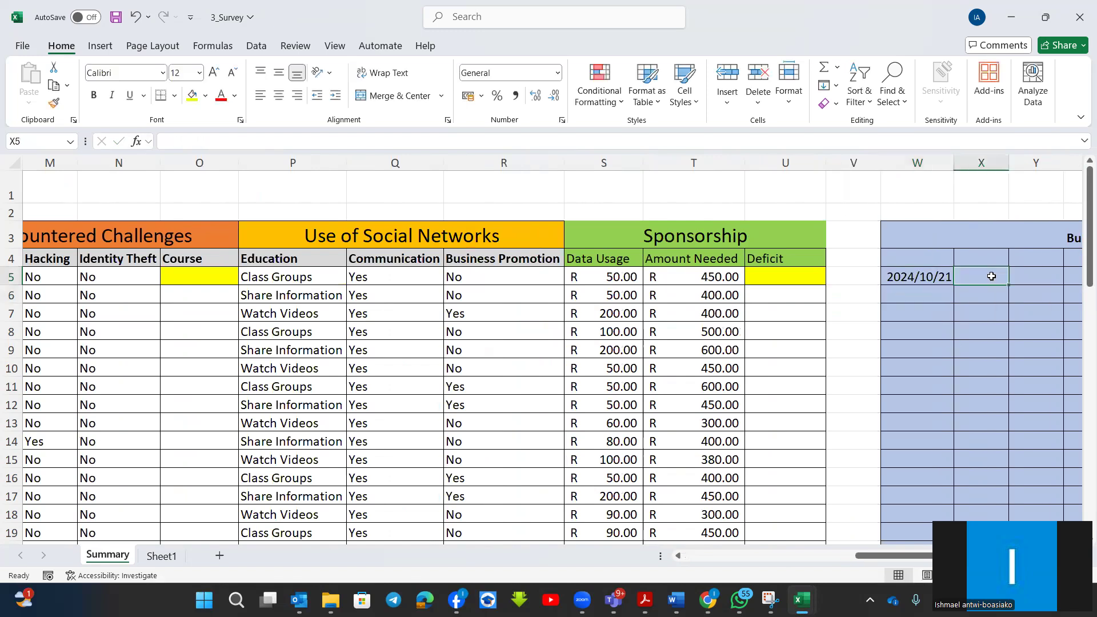
pyautogui.write('=year')
pyautogui.doubleClick(973, 306)
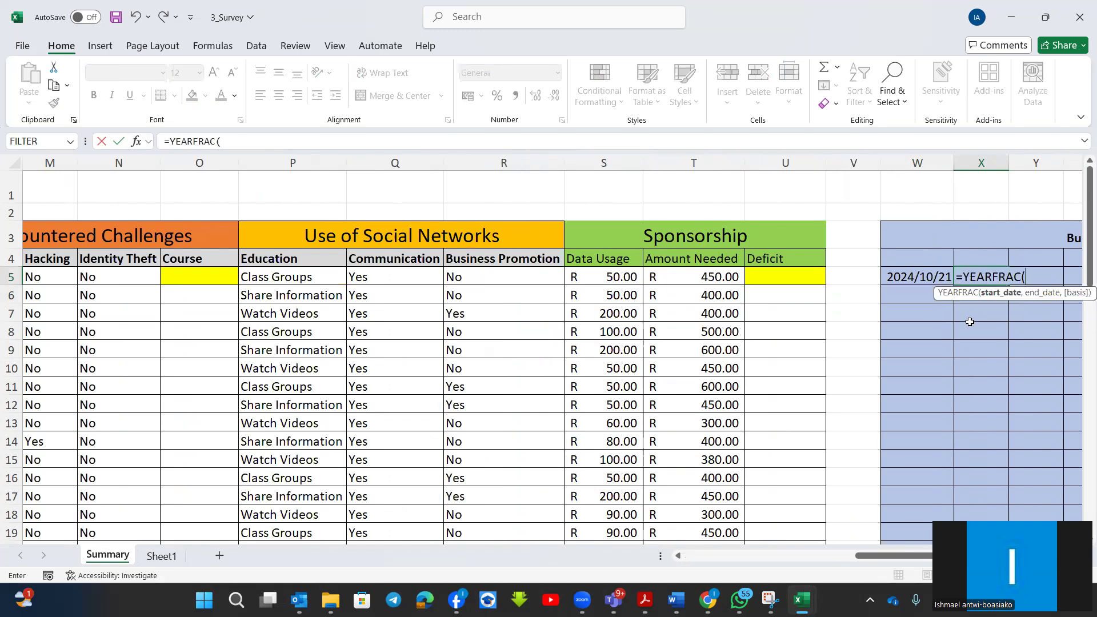
pyautogui.click(138, 141)
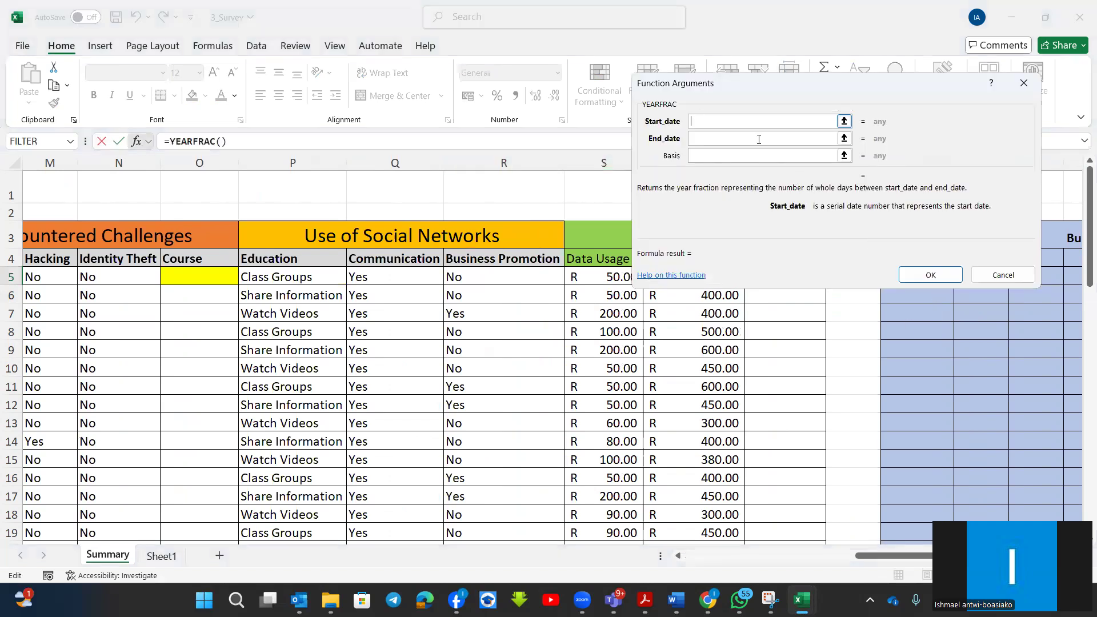
pyautogui.moveTo(810, 92); pyautogui.dragTo(813, 21)
pyautogui.click(720, 67)
pyautogui.click(933, 277)
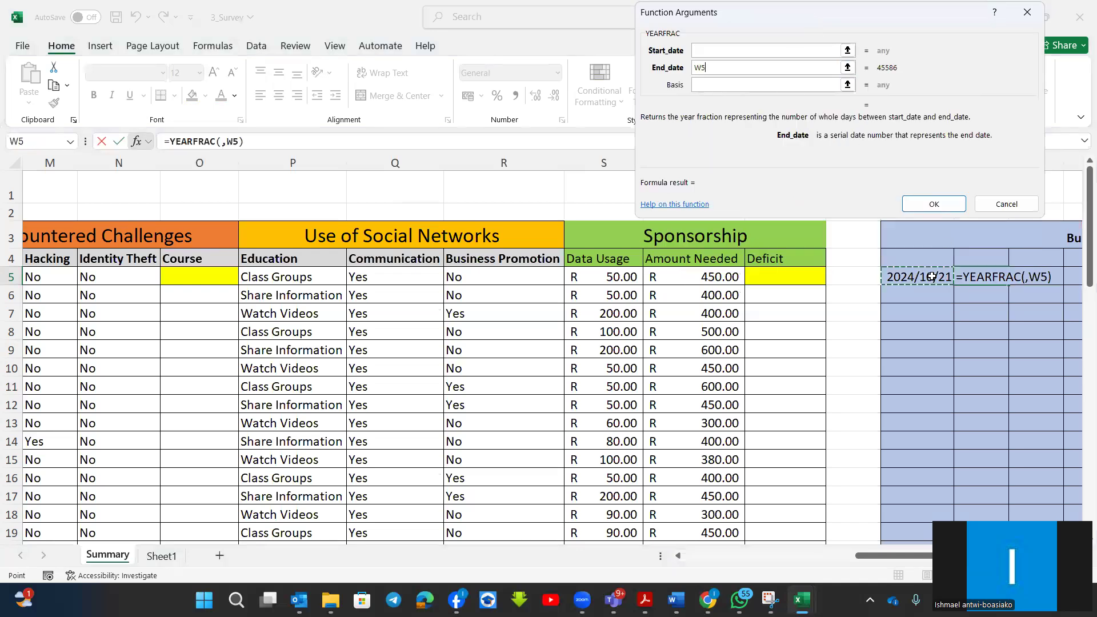
# Set the YEARFRAC start date to the first learner's date of birth in D5.
pyautogui.click(704, 51)
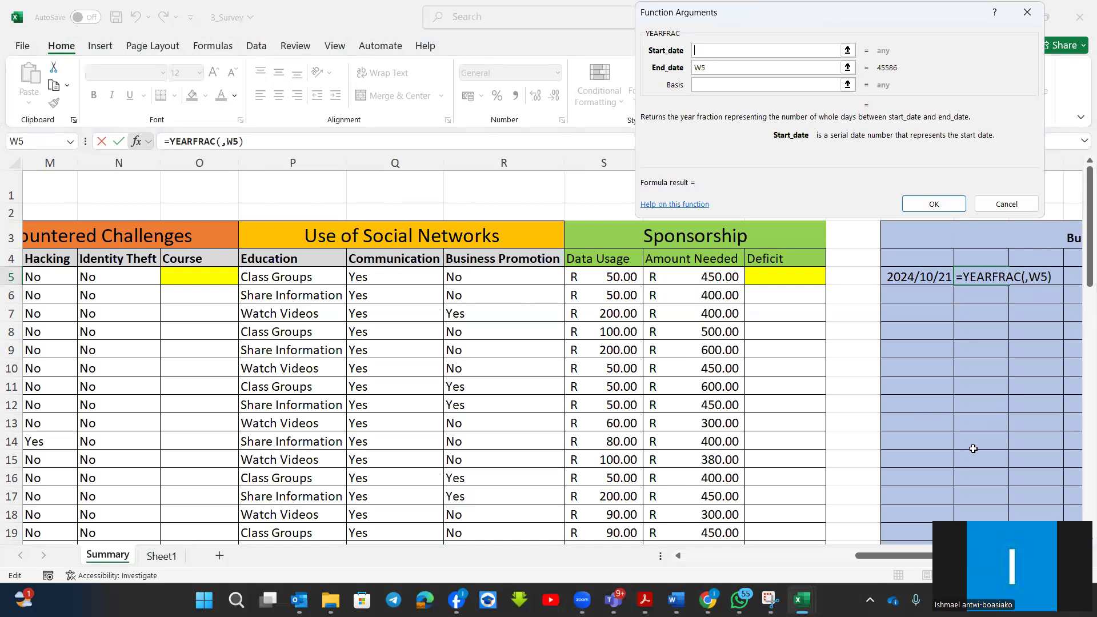
pyautogui.hscroll(-2, 970, 474)
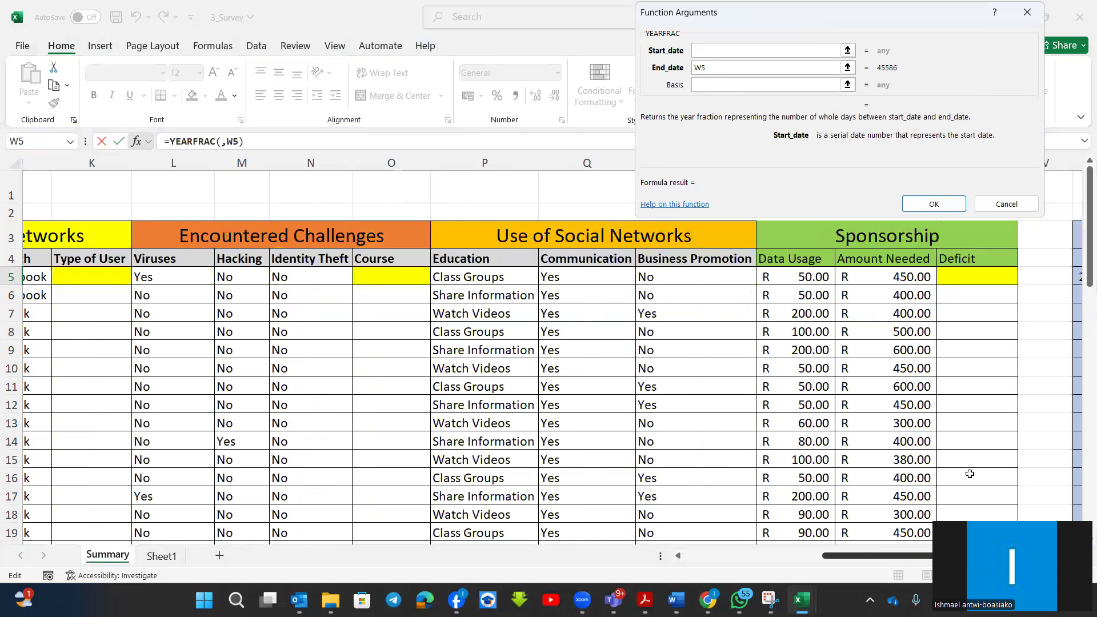
pyautogui.hscroll(-3, 970, 473)
pyautogui.hscroll(-3, 969, 474)
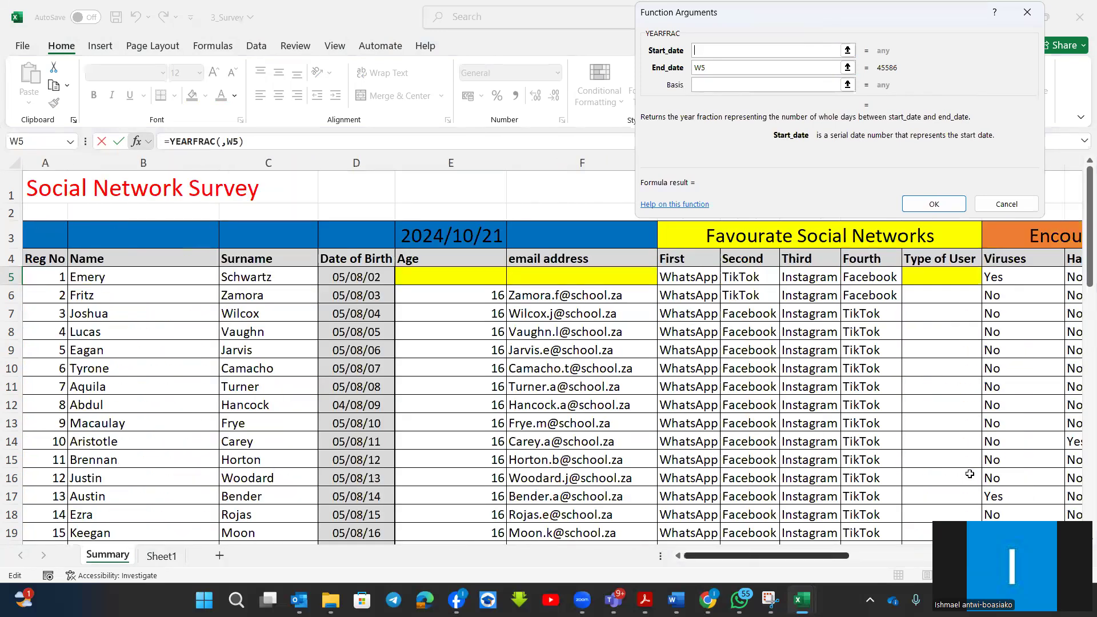
pyautogui.click(381, 280)
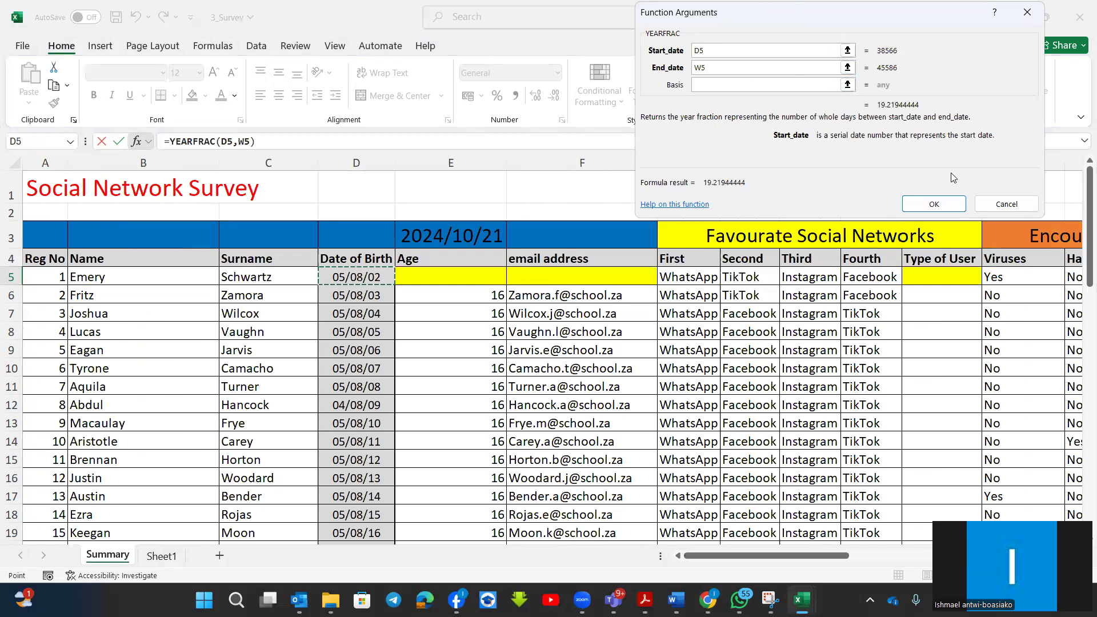
# Confirm the YEARFRAC function in X5 and enter an INT function that rounds down X5 in age cell E5.
pyautogui.click(947, 208)
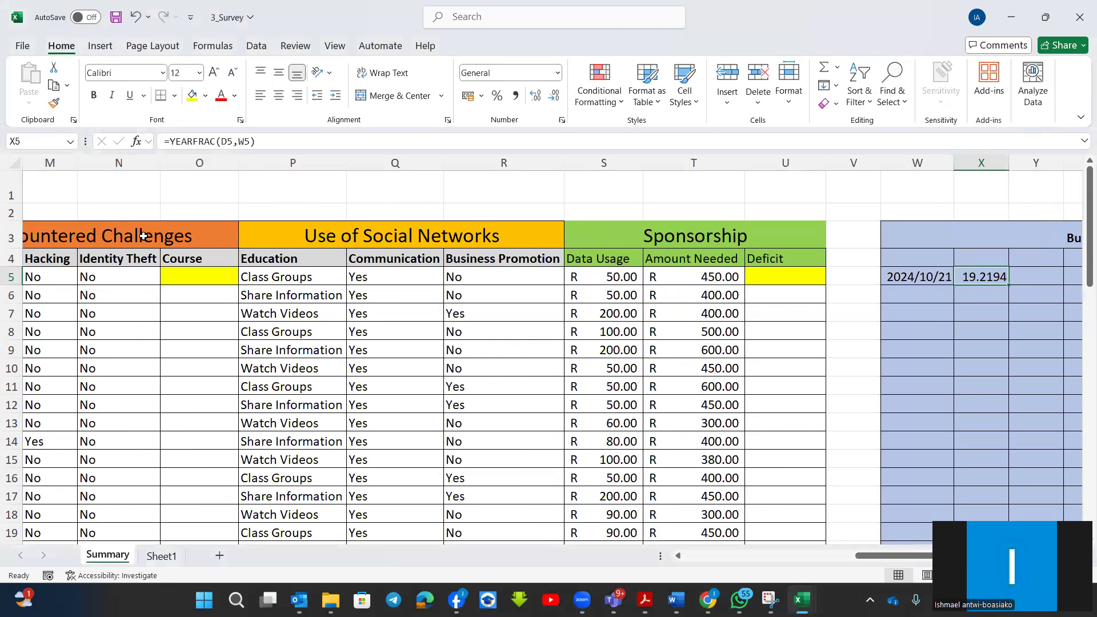
pyautogui.hscroll(-3, 597, 382)
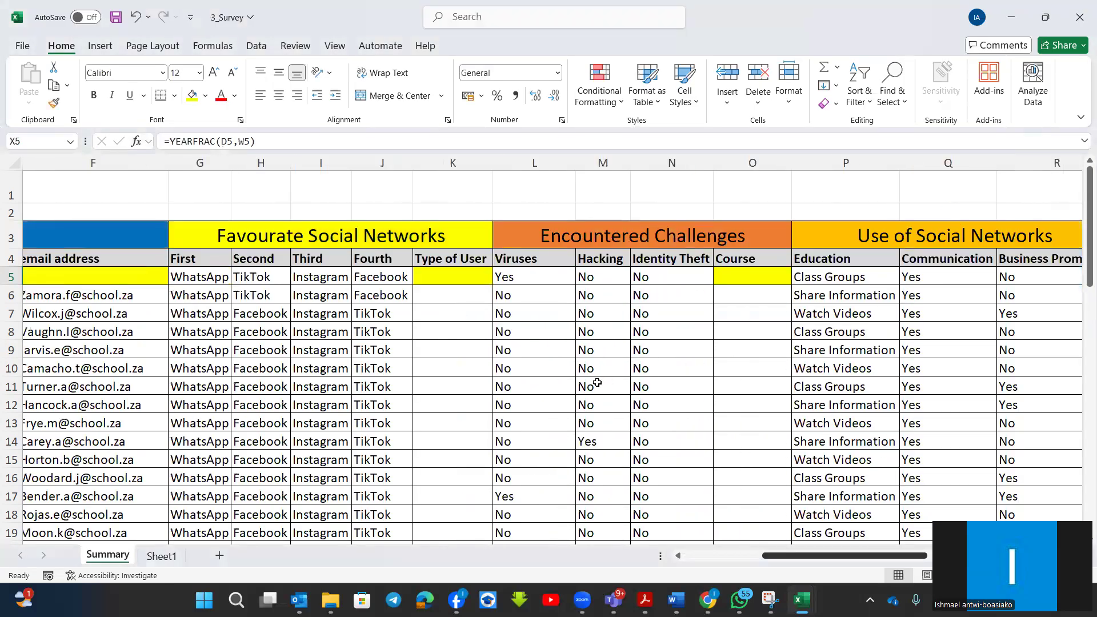
pyautogui.hscroll(-3, 597, 382)
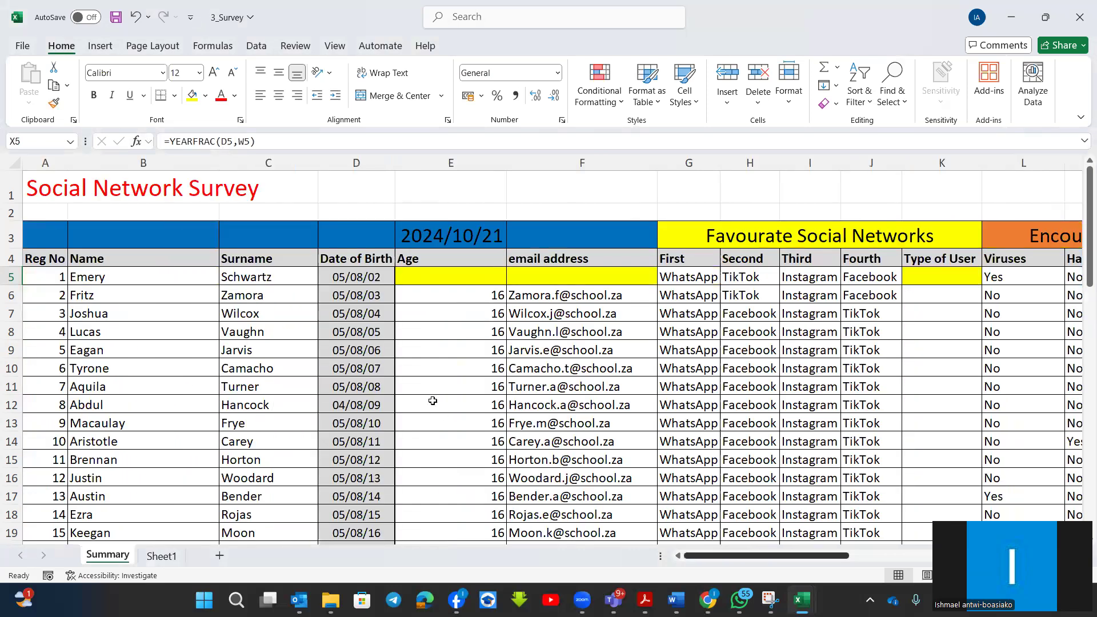
pyautogui.click(432, 278)
pyautogui.write('=in')
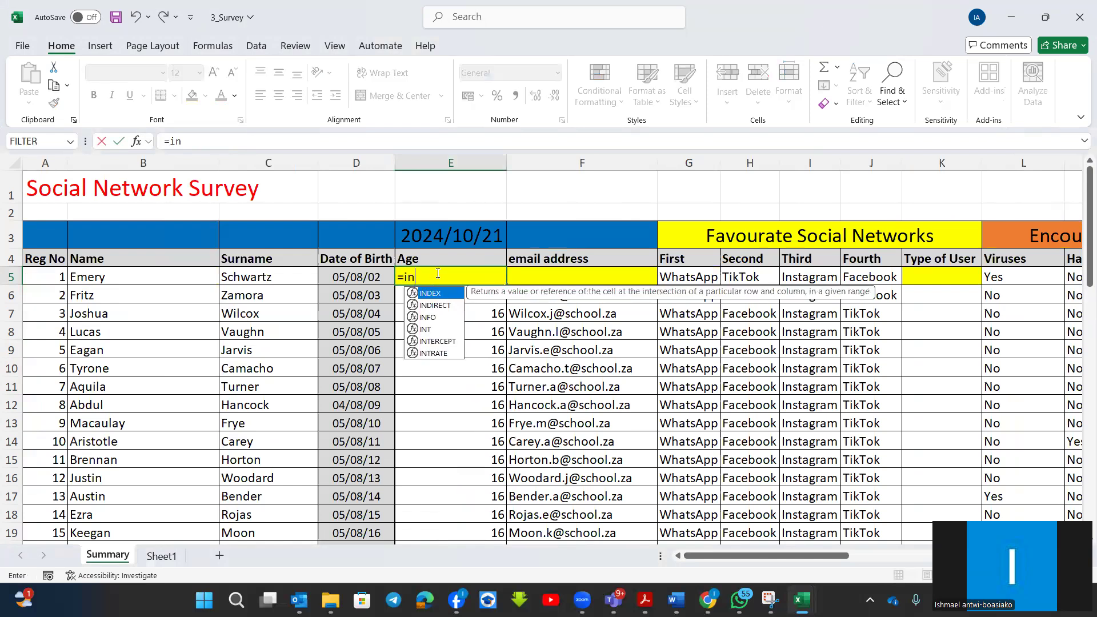
pyautogui.doubleClick(417, 330)
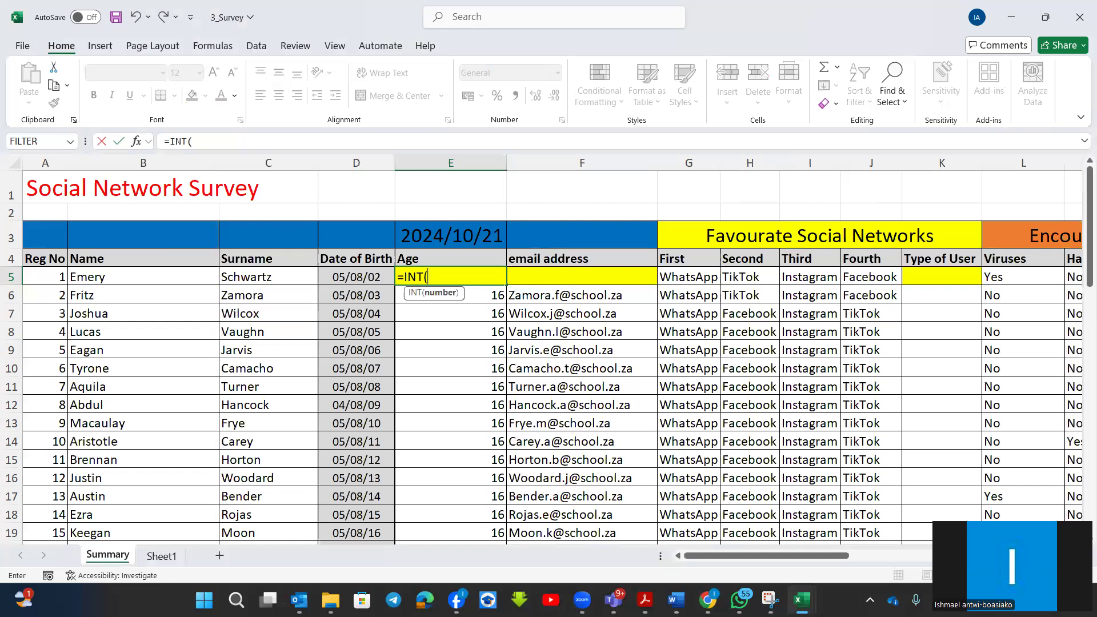
pyautogui.hscroll(3, 553, 354)
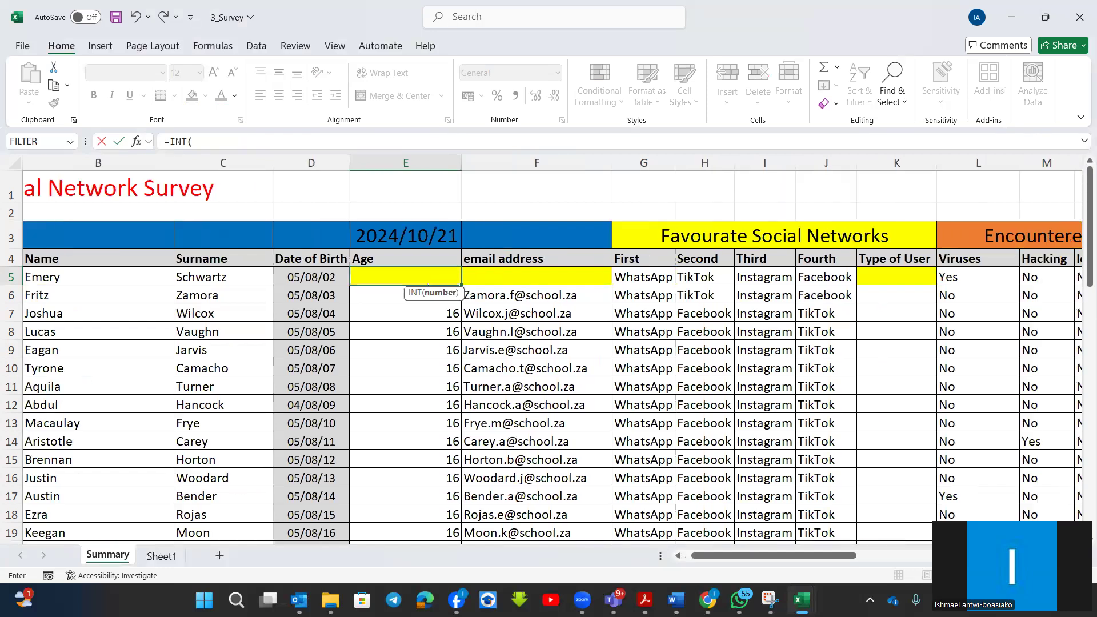
pyautogui.hscroll(4, 553, 371)
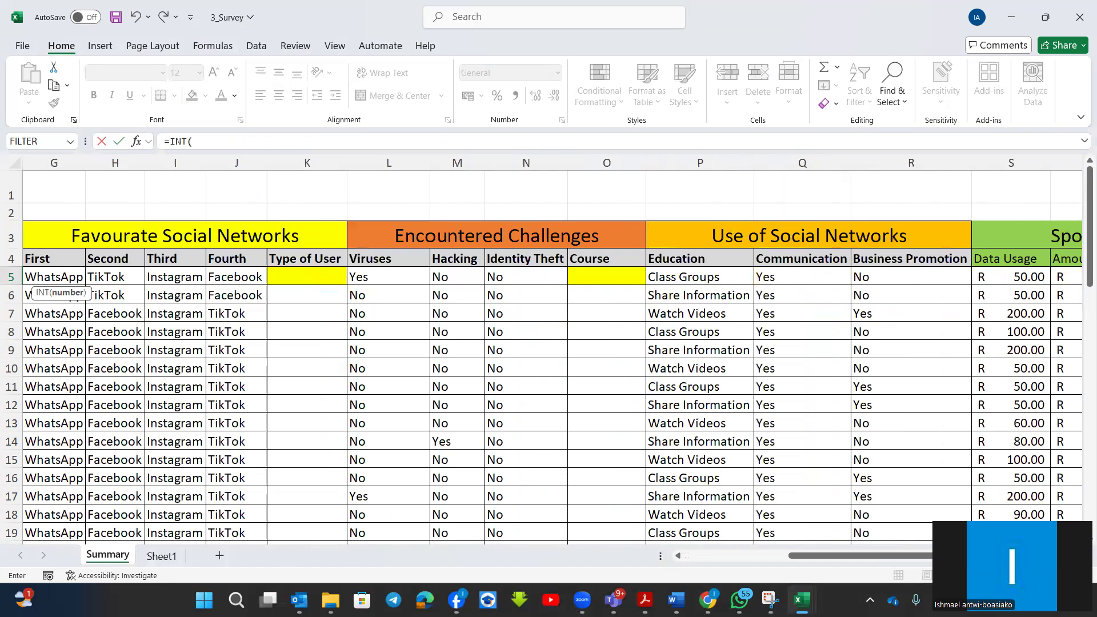
pyautogui.hscroll(6, 842, 314)
pyautogui.click(847, 278)
pyautogui.press('Return')
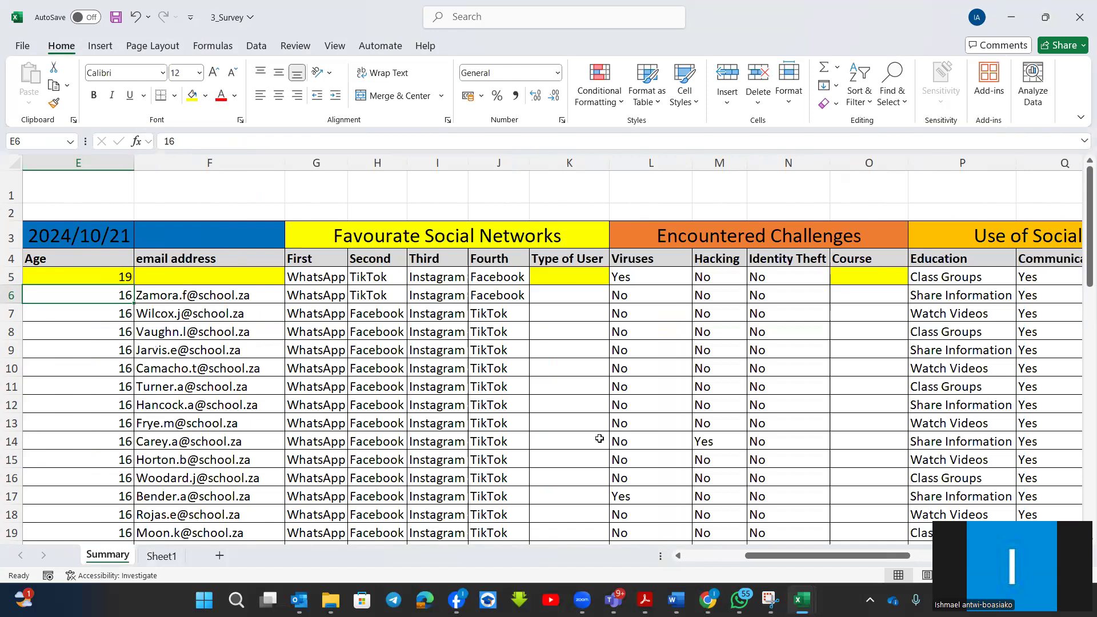
# Check the DATE /TIME question list in summary questions.pdf and browse to the Scope > Prep Questions > 2021 > NW folder in File Explorer.
pyautogui.moveTo(645, 600)
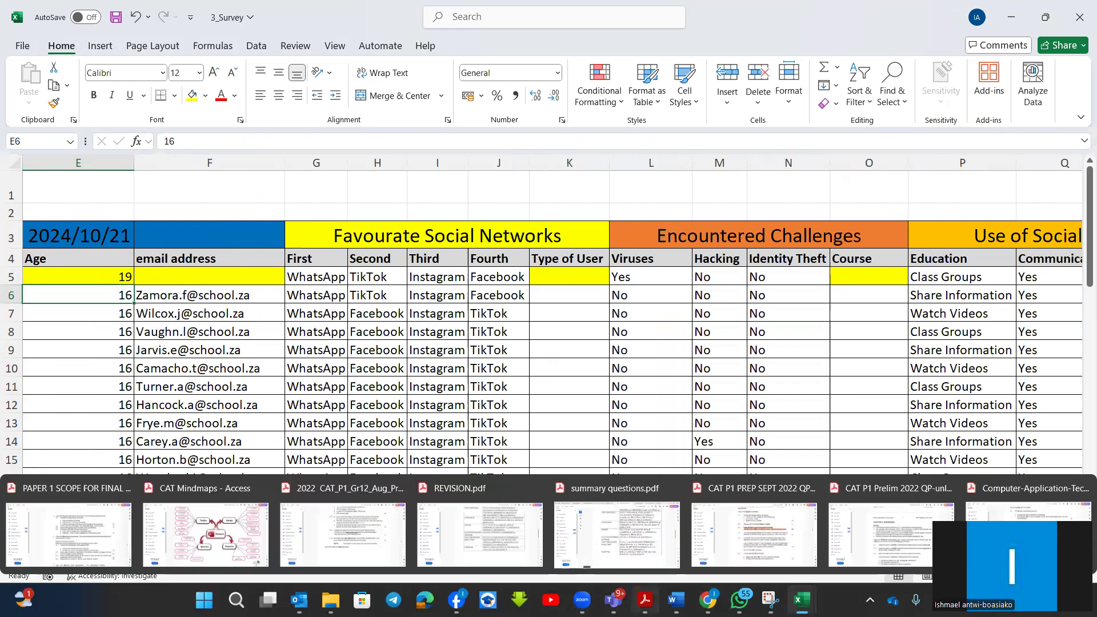
pyautogui.click(682, 581)
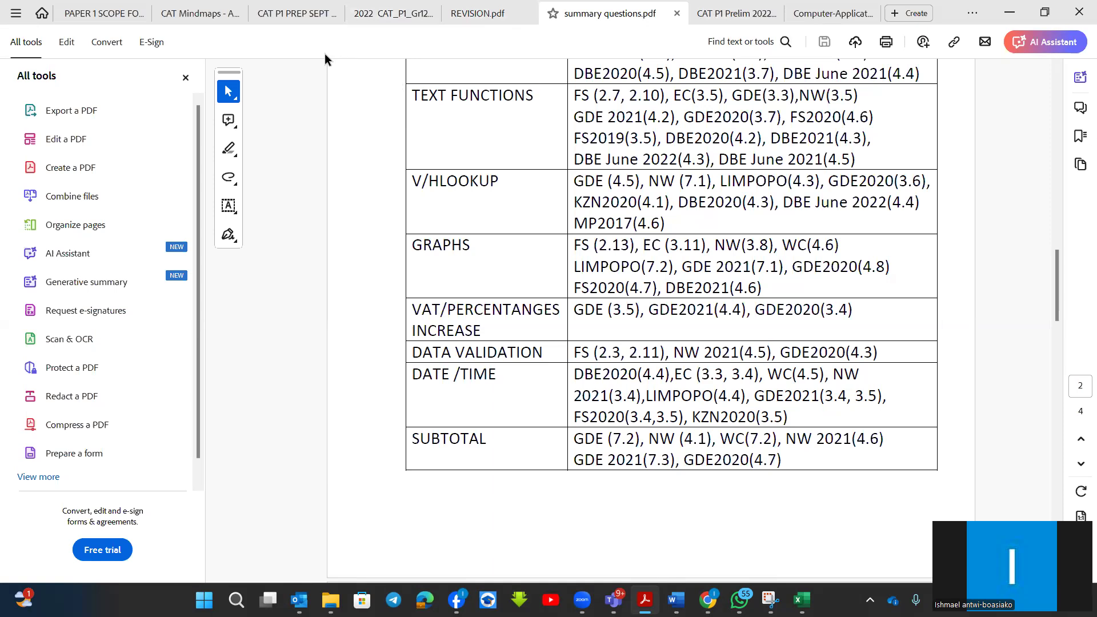
pyautogui.moveTo(331, 600)
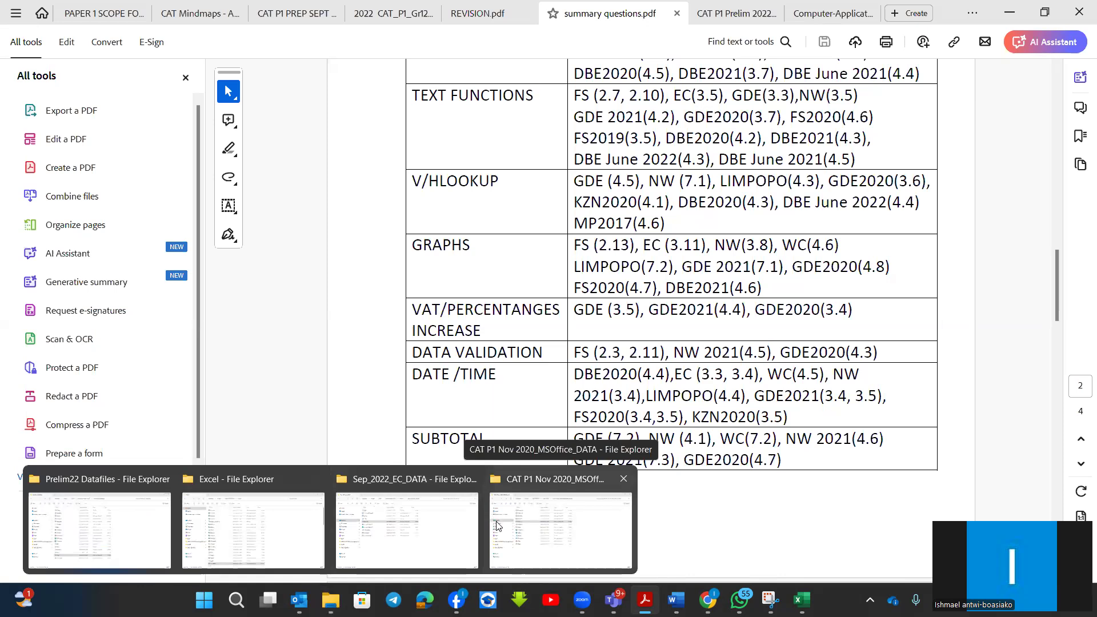
pyautogui.click(410, 530)
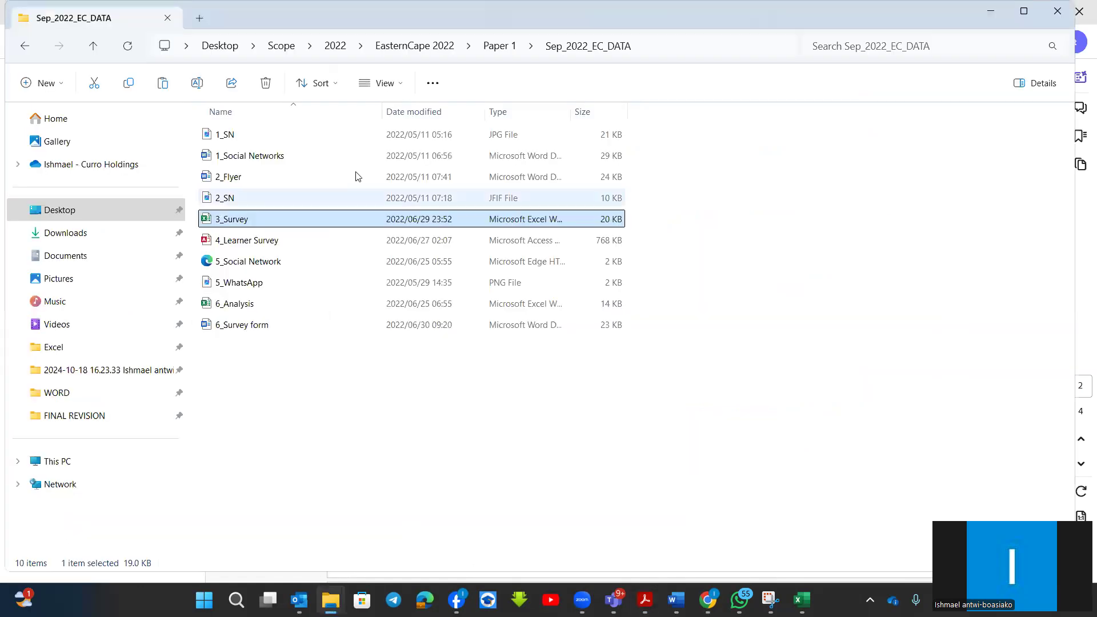
pyautogui.click(336, 46)
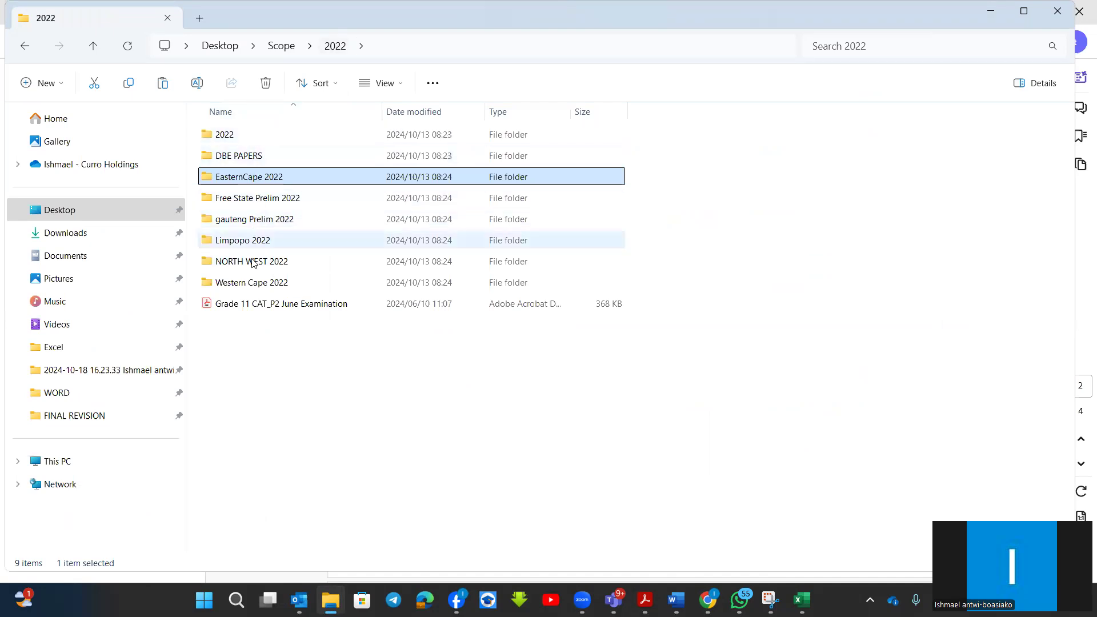
pyautogui.click(281, 46)
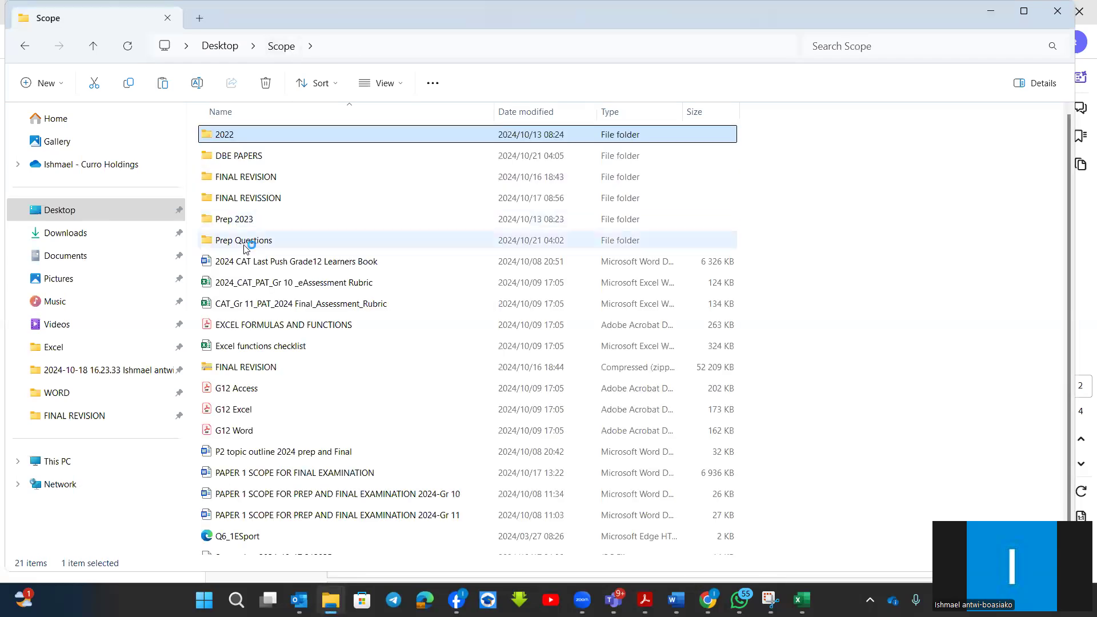
pyautogui.doubleClick(250, 239)
pyautogui.doubleClick(227, 240)
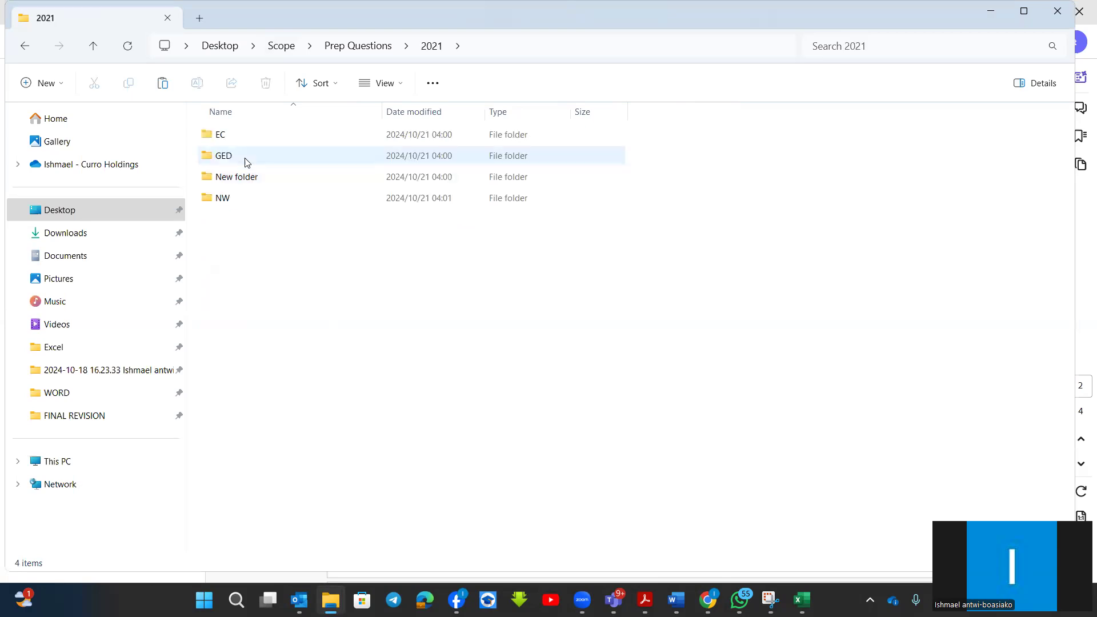
pyautogui.doubleClick(227, 198)
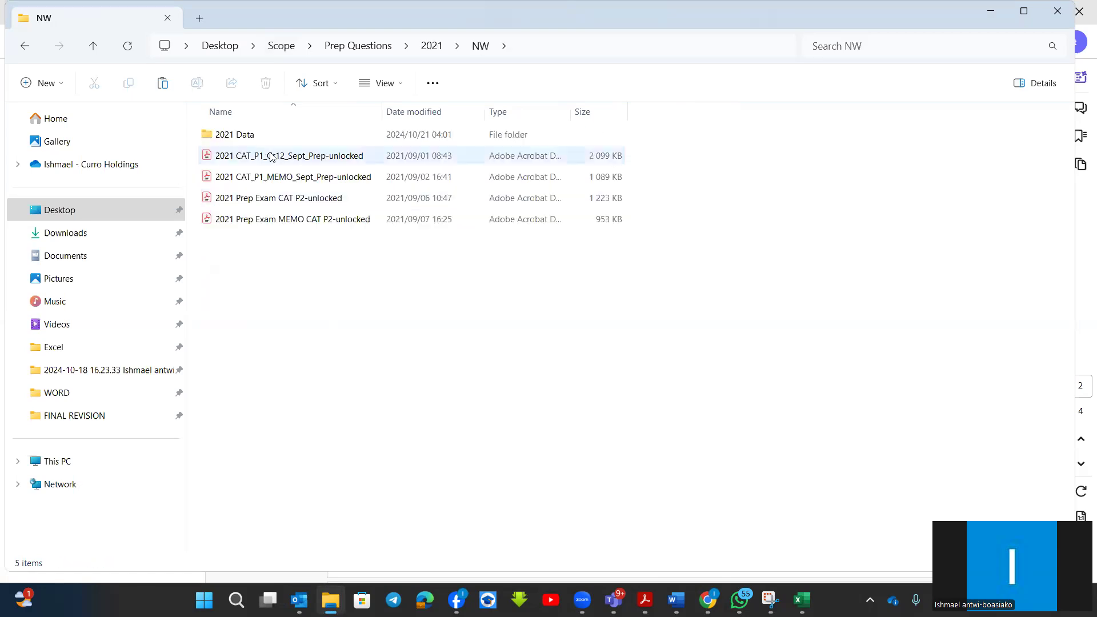
# Open the 3DeforestArea workbook from the 2021 Data > Data folder, enable editing and select the Q 3.4 answer cell D4.
pyautogui.doubleClick(263, 129)
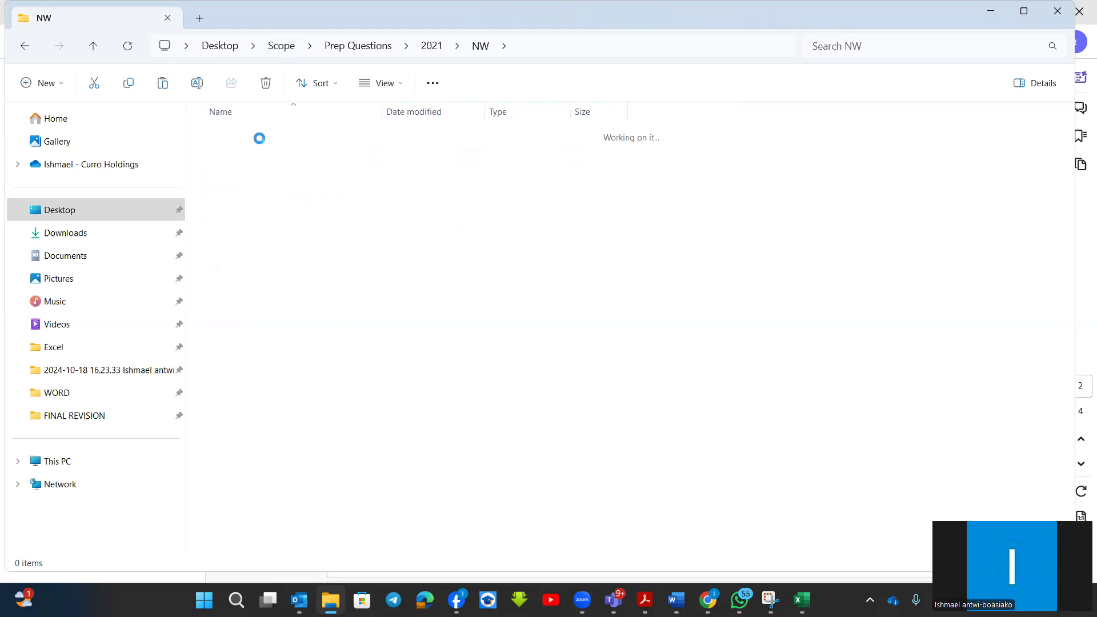
pyautogui.click(251, 137)
pyautogui.doubleClick(251, 137)
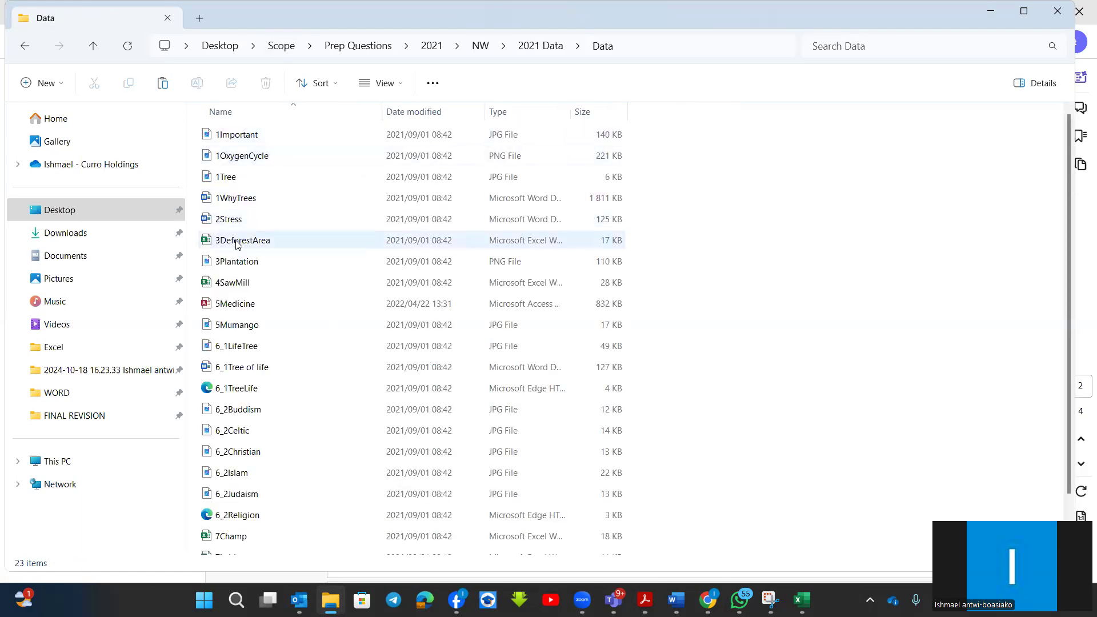
pyautogui.click(237, 243)
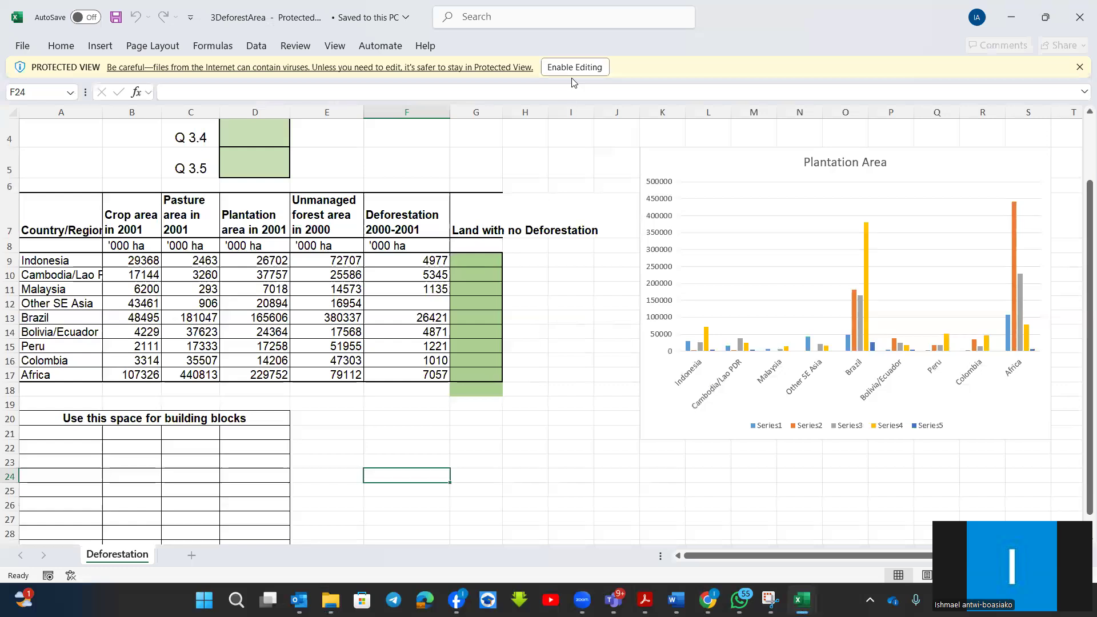
pyautogui.click(571, 62)
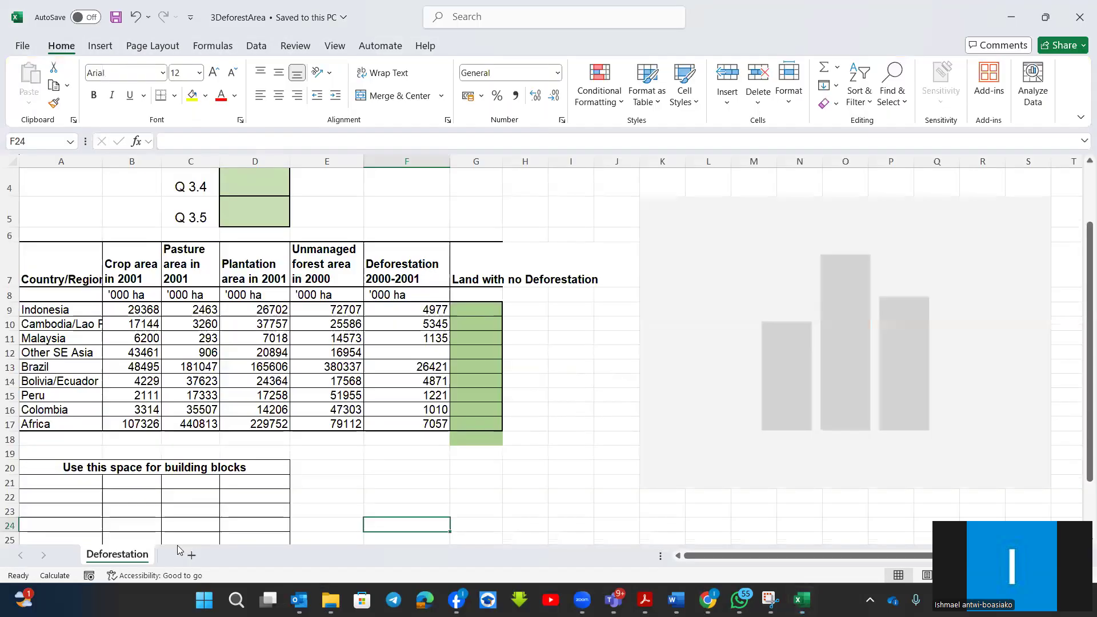
pyautogui.scroll(1, 235, 477)
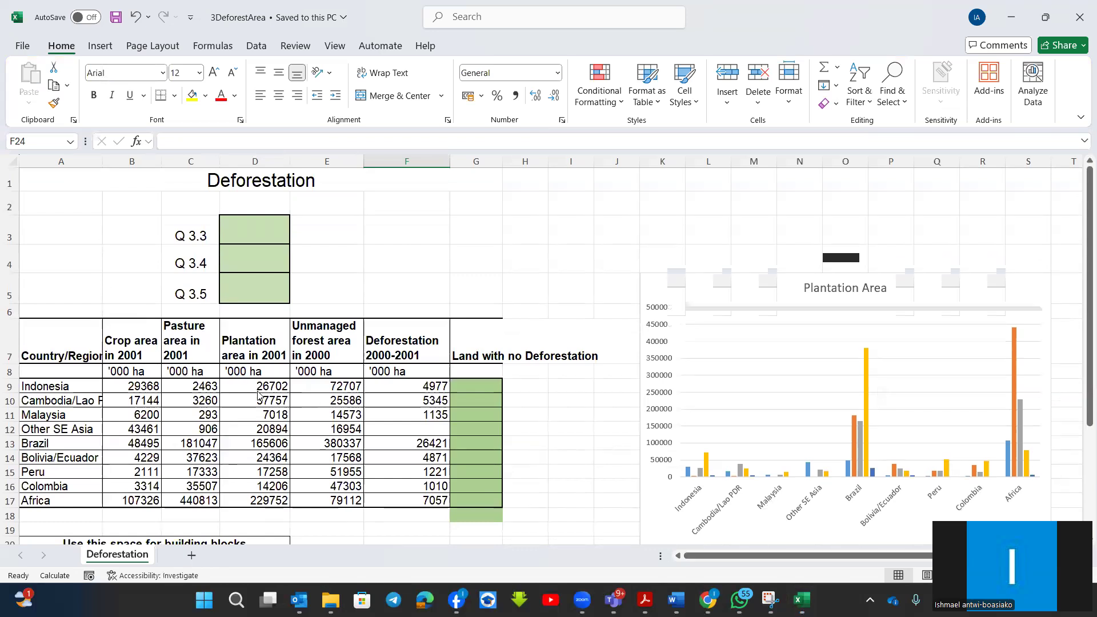
pyautogui.click(244, 262)
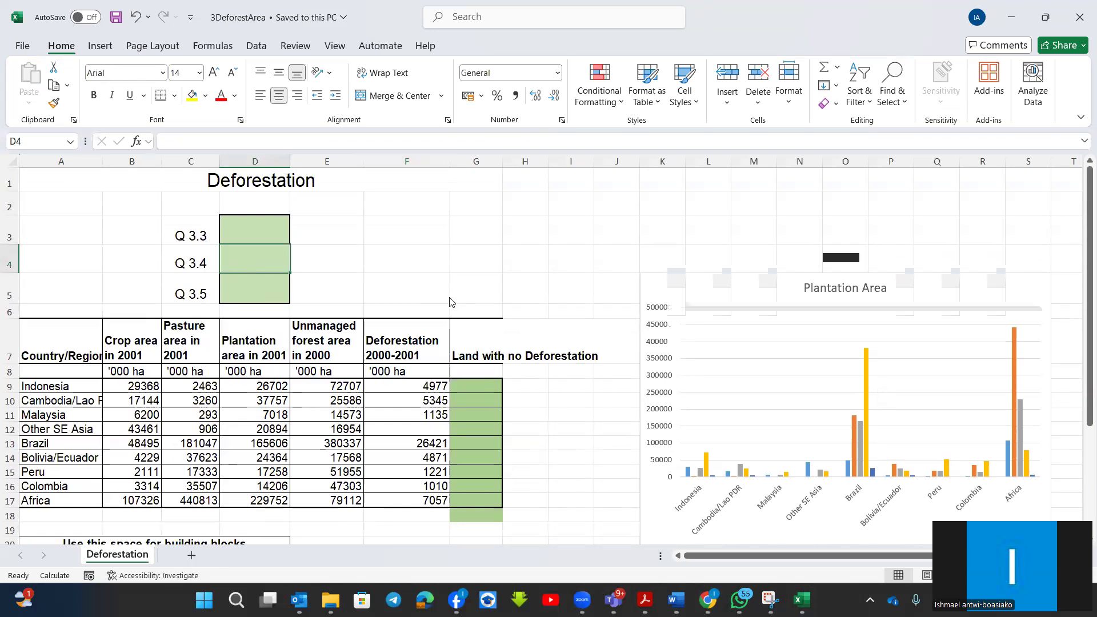
# Open the 2021 CAT_P1_Gr12_Sept_Prep-unlocked question paper from the NW folder in File Explorer.
pyautogui.moveTo(331, 599)
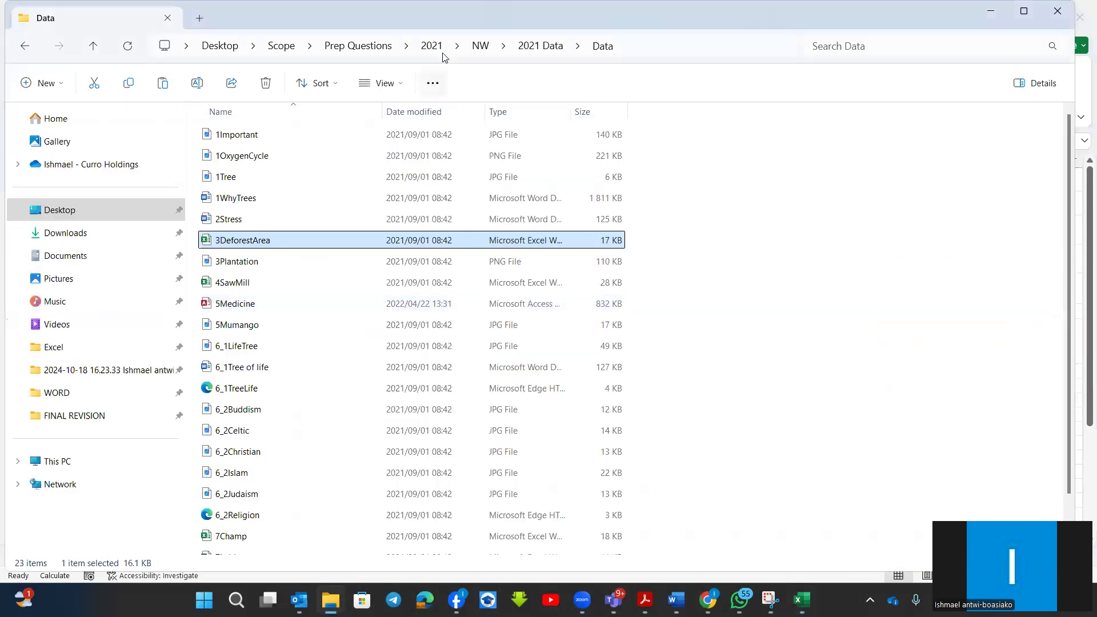
pyautogui.click(481, 47)
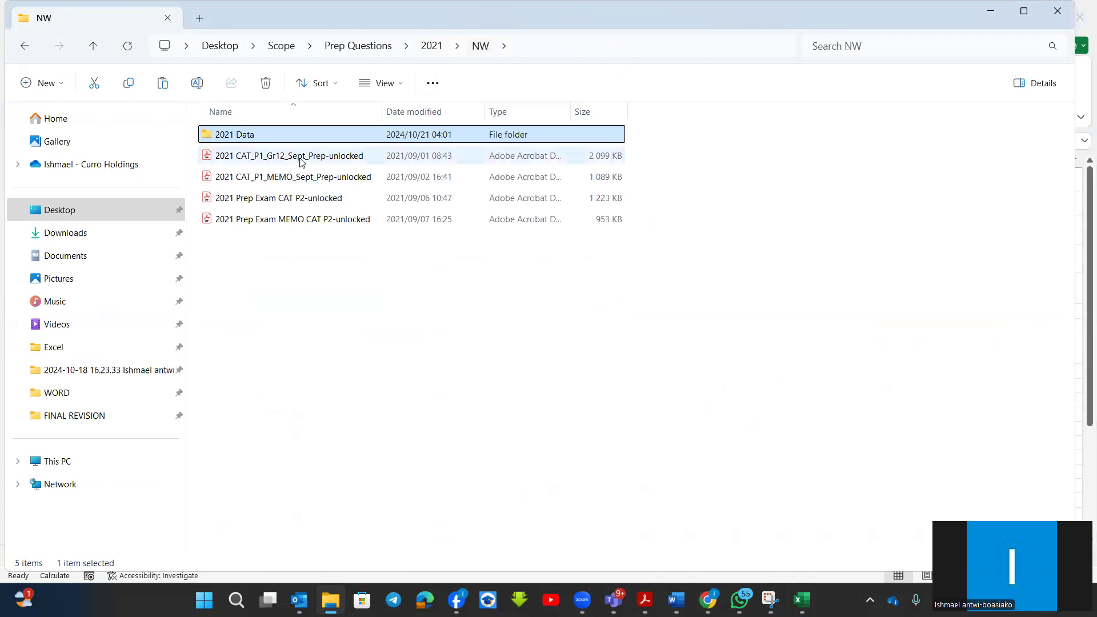
pyautogui.click(301, 163)
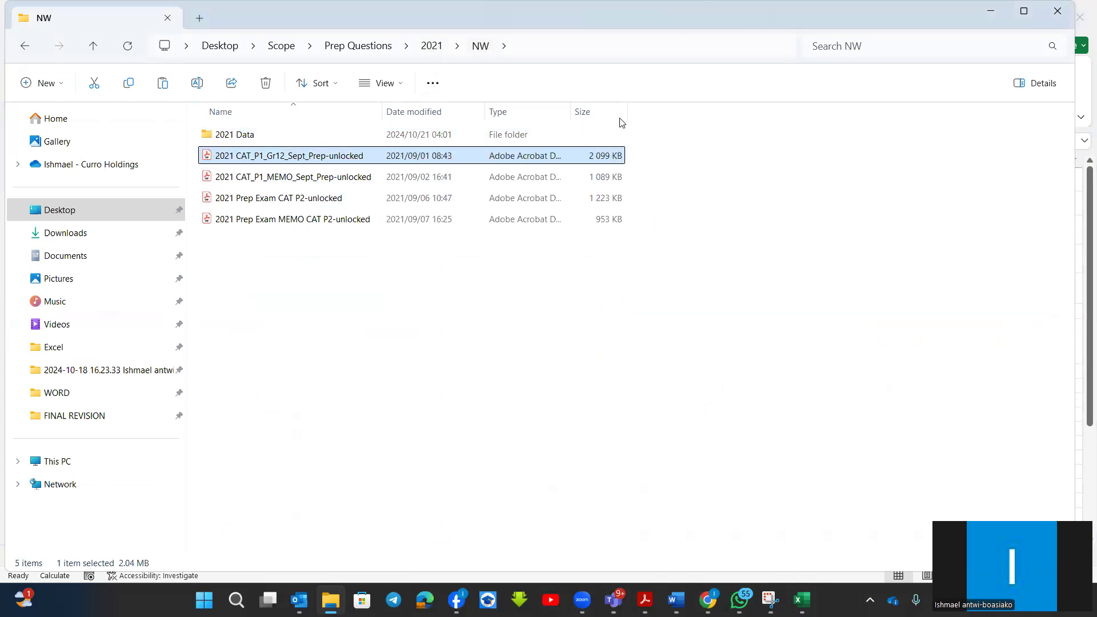
pyautogui.press('Return')
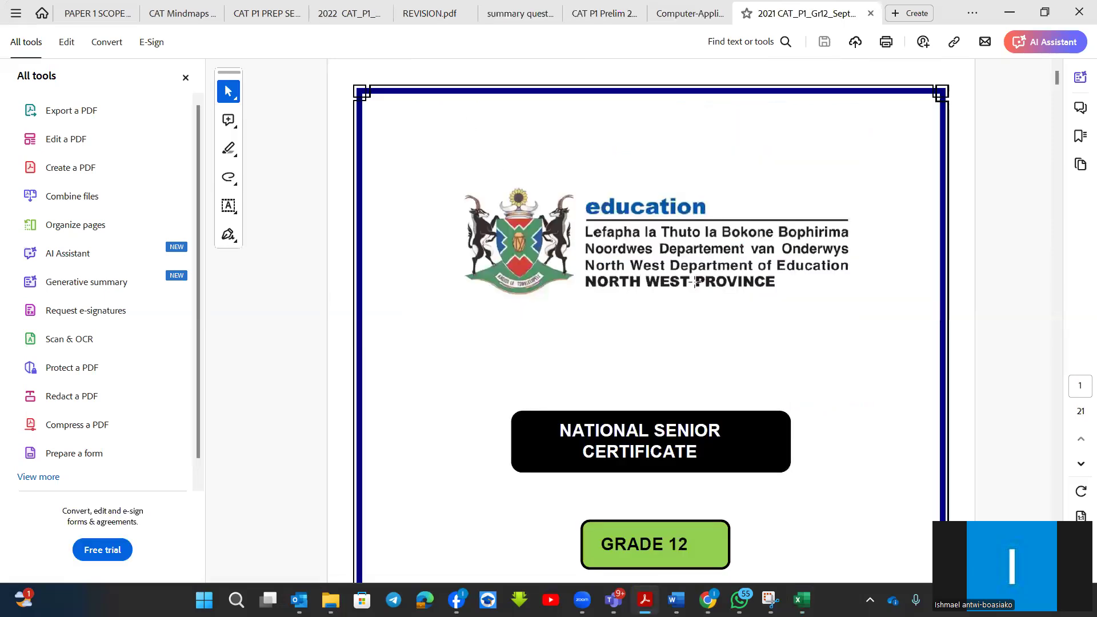
# Read the Question 3 spreadsheet instructions on page 9, especially 3.2 and 3.4 on the current date and elapsed years.
pyautogui.scroll(-20, 705, 303)
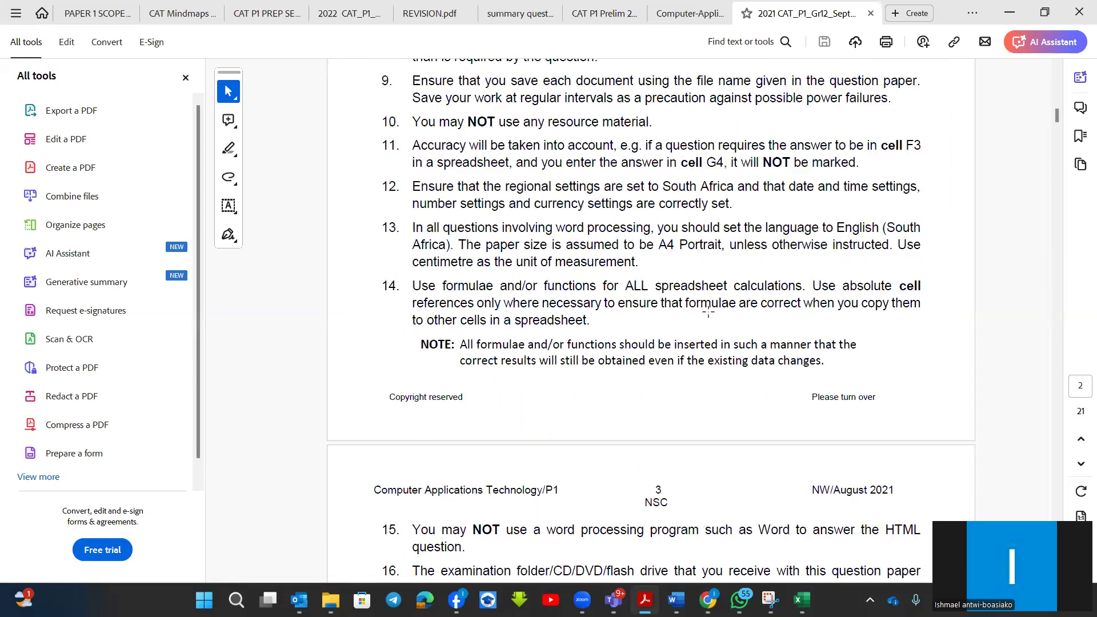
pyautogui.scroll(-10, 709, 313)
pyautogui.scroll(-20, 714, 316)
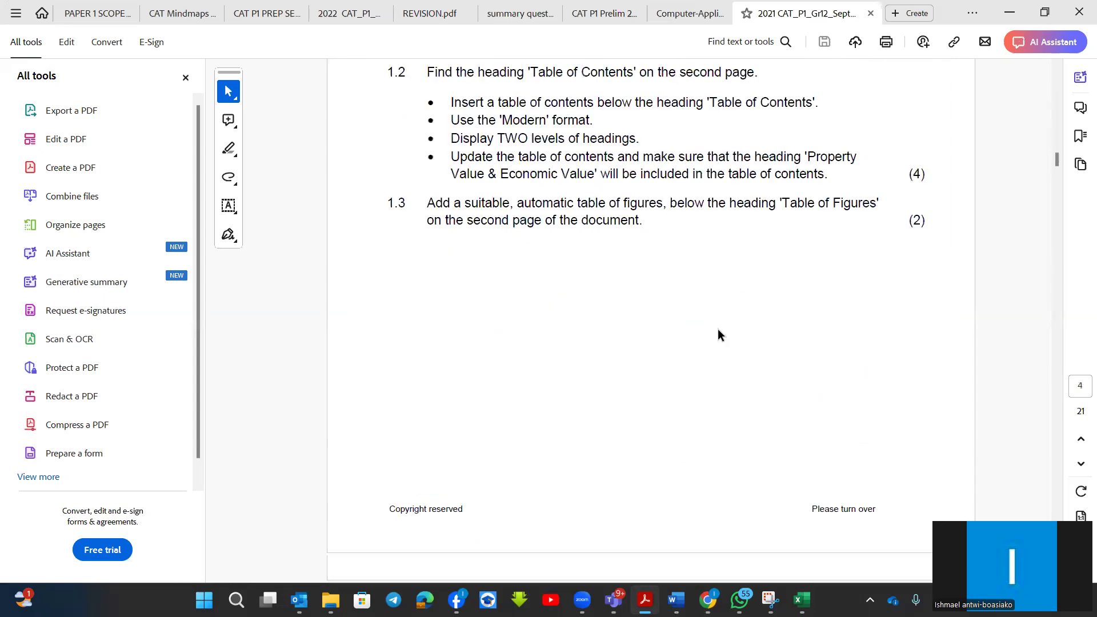
pyautogui.scroll(-20, 714, 331)
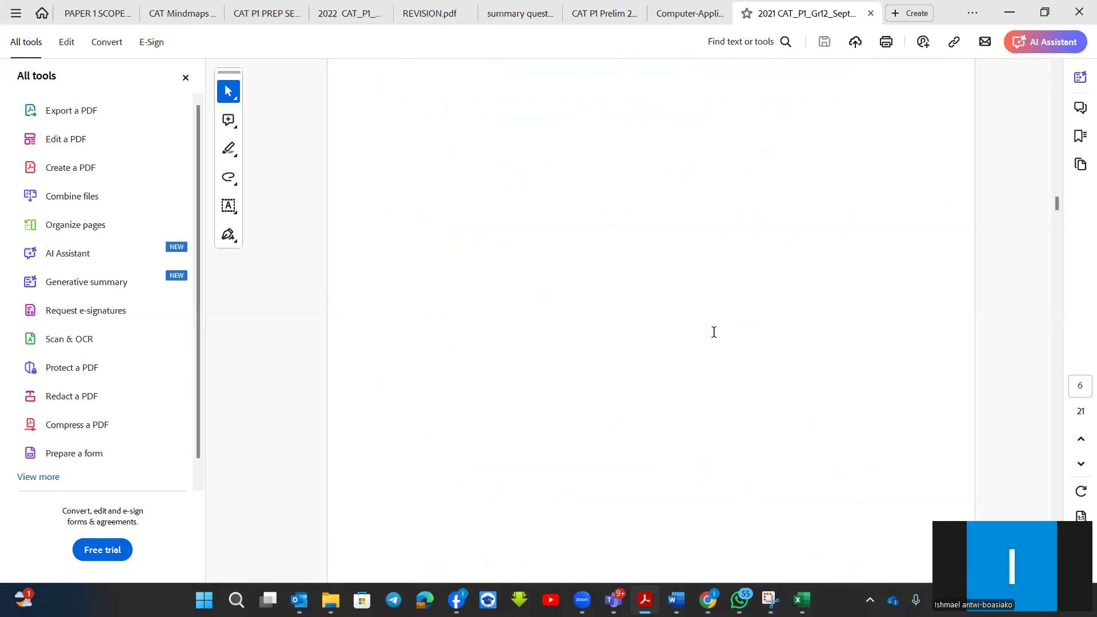
pyautogui.scroll(-15, 714, 332)
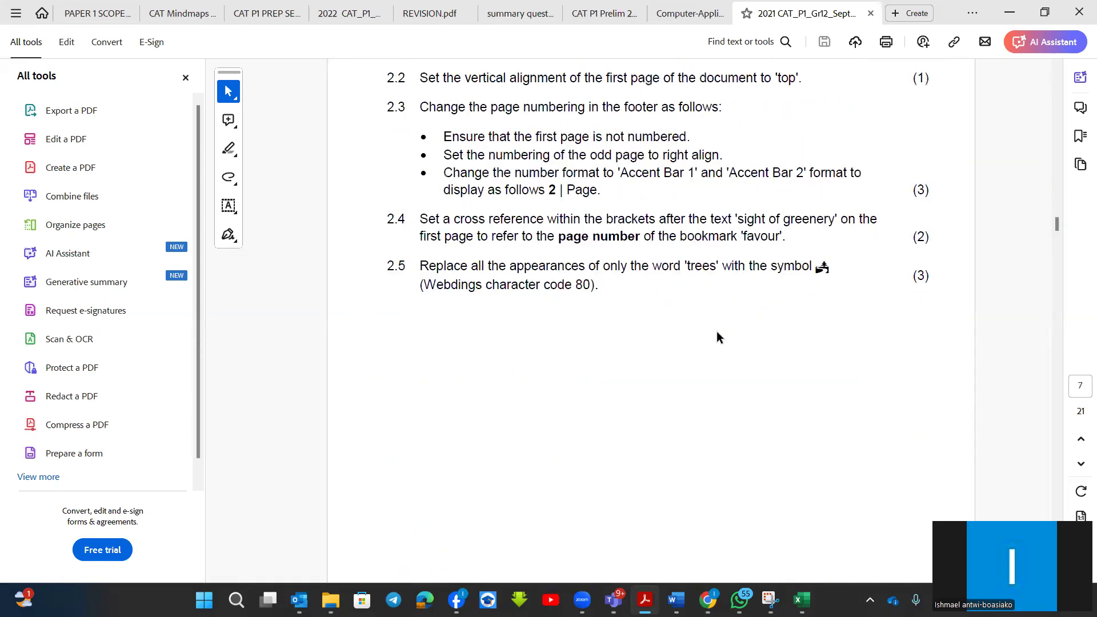
pyautogui.scroll(-6, 717, 330)
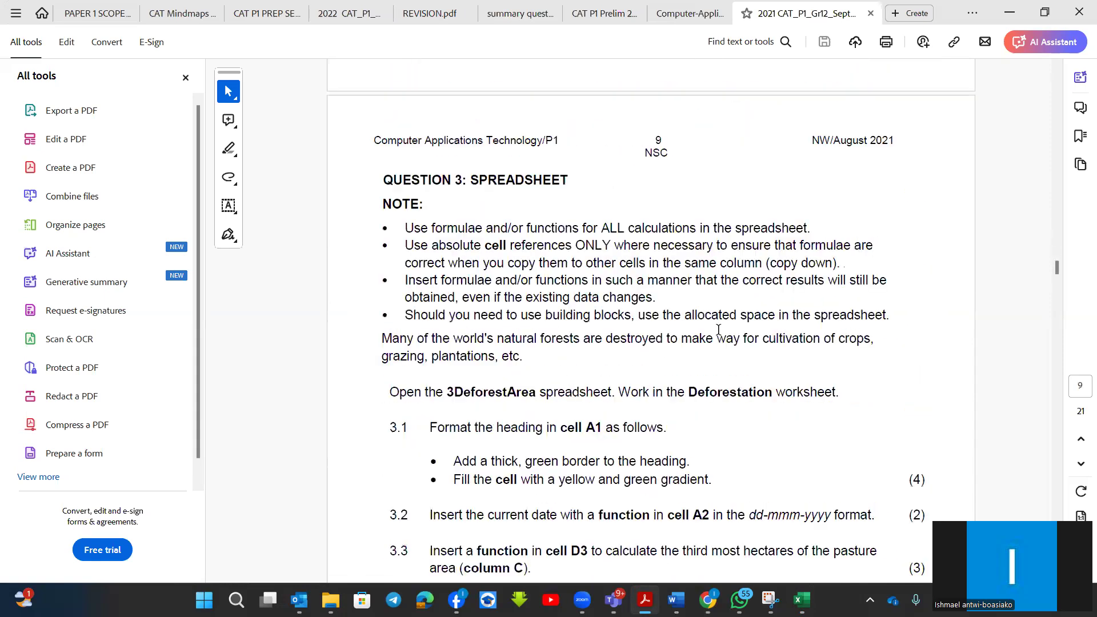
pyautogui.scroll(-2, 718, 329)
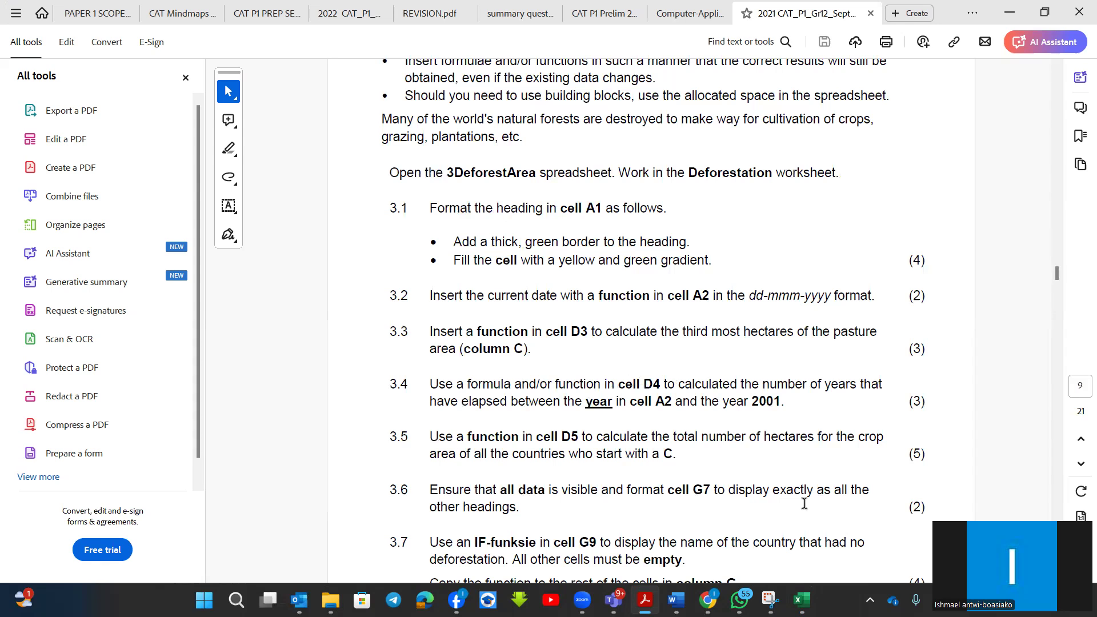
# Examine the Deforestation worksheet in the 3DeforestArea workbook, including answer cell A2 and the building-block area, against the 2021 question paper.
pyautogui.moveTo(802, 599)
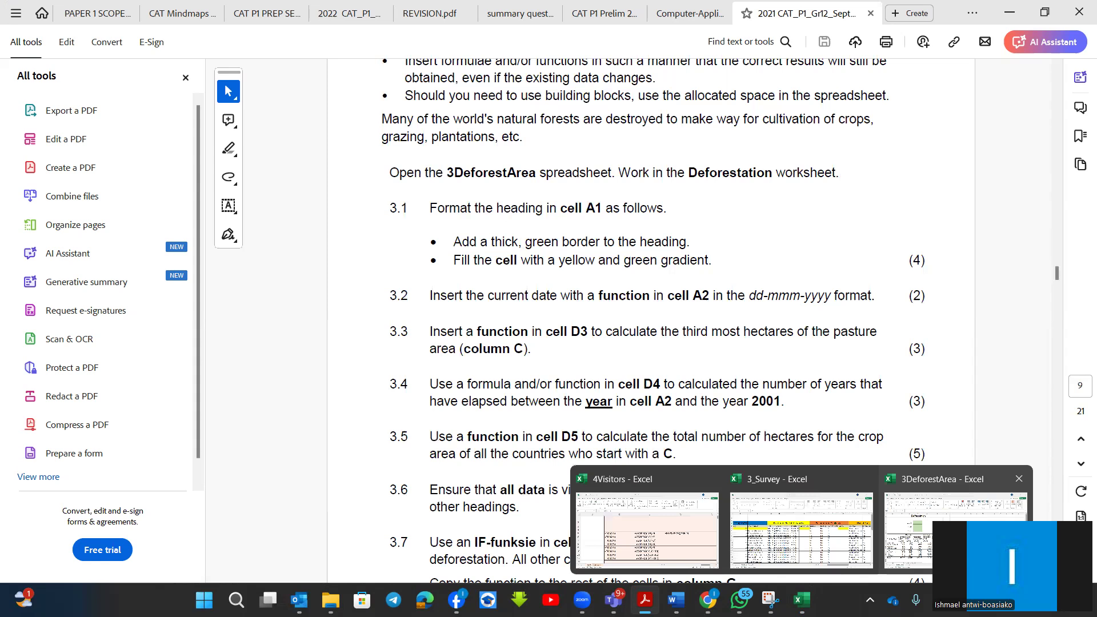
pyautogui.click(971, 543)
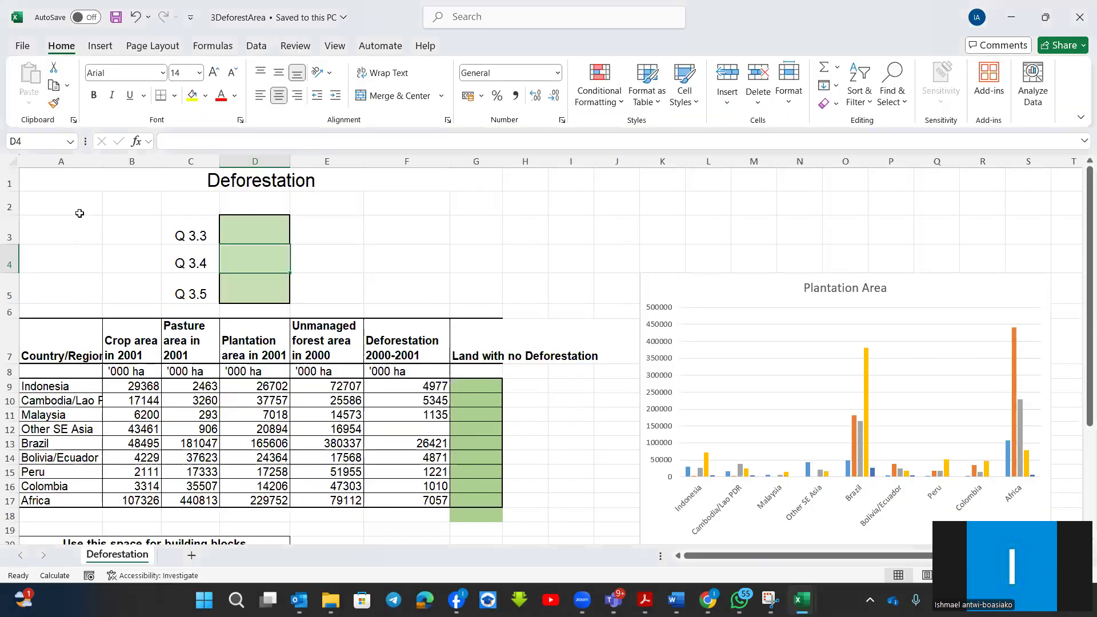
pyautogui.click(62, 206)
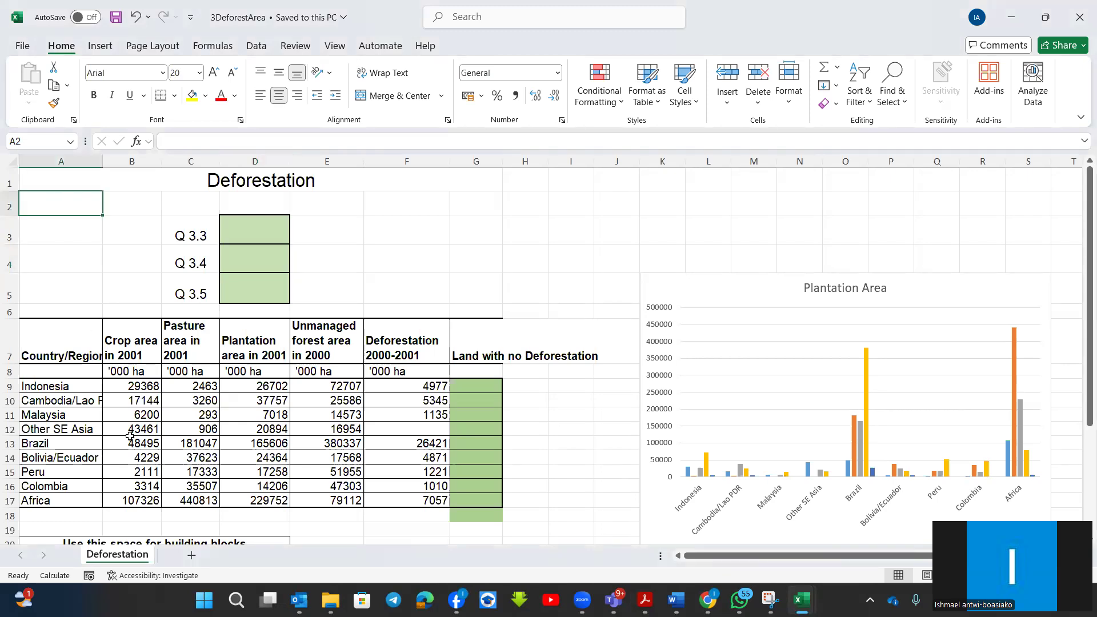
pyautogui.scroll(-1, 160, 448)
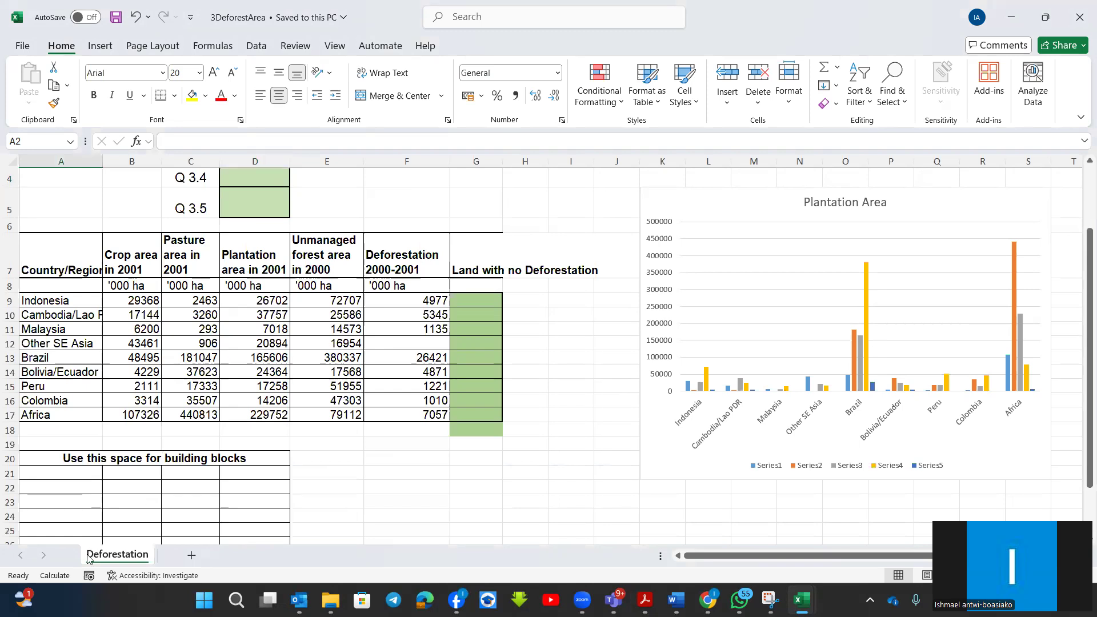
pyautogui.scroll(-2, 188, 502)
pyautogui.scroll(2, 188, 502)
pyautogui.scroll(1, 188, 502)
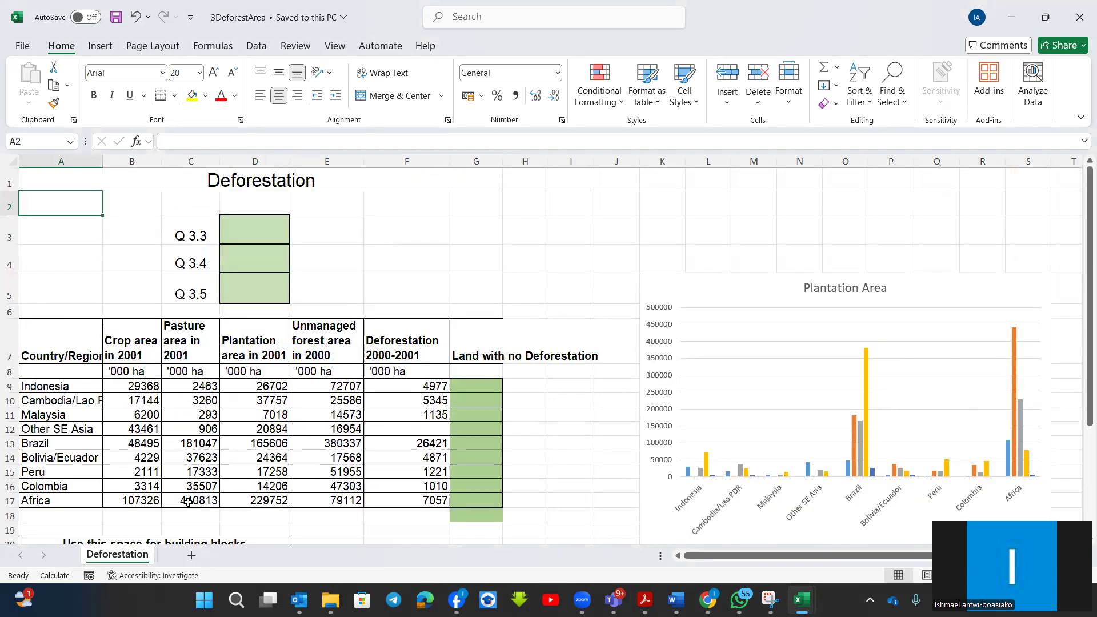
pyautogui.scroll(-1, 243, 490)
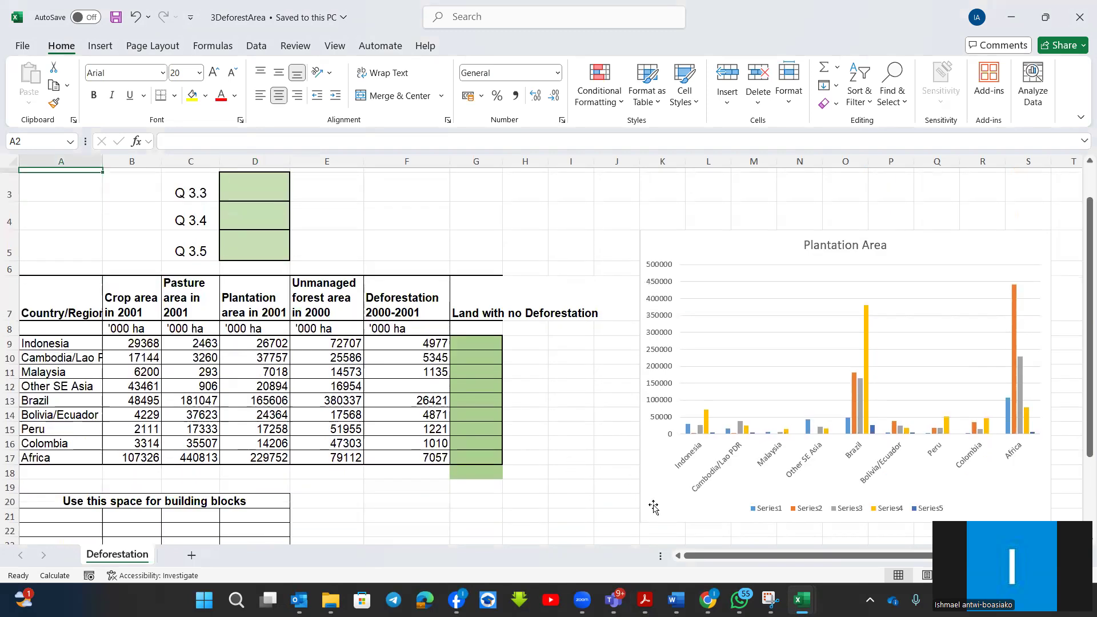
pyautogui.moveTo(645, 594)
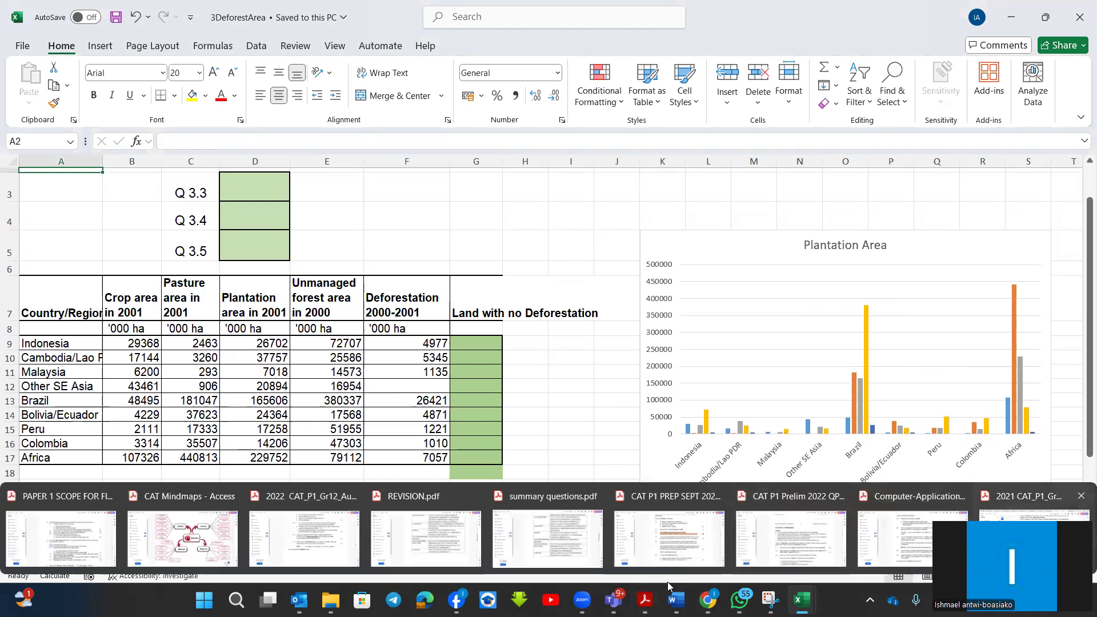
pyautogui.click(1033, 532)
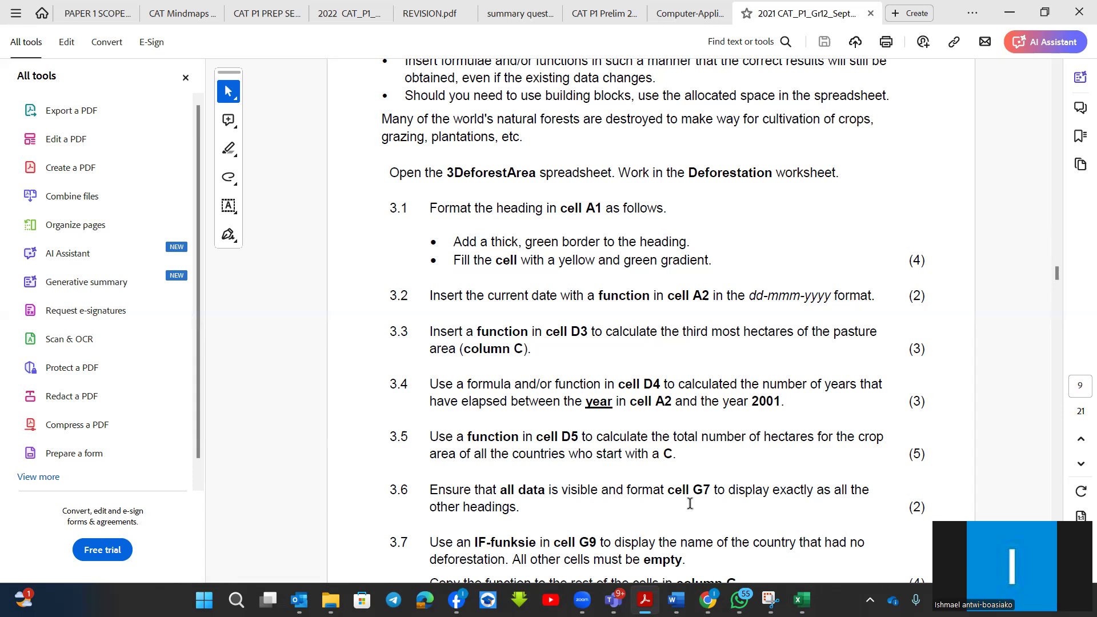
# Return to the 3DeforestArea workbook in Excel, look over the Deforestation sheet once more and close the workbook.
pyautogui.moveTo(801, 600)
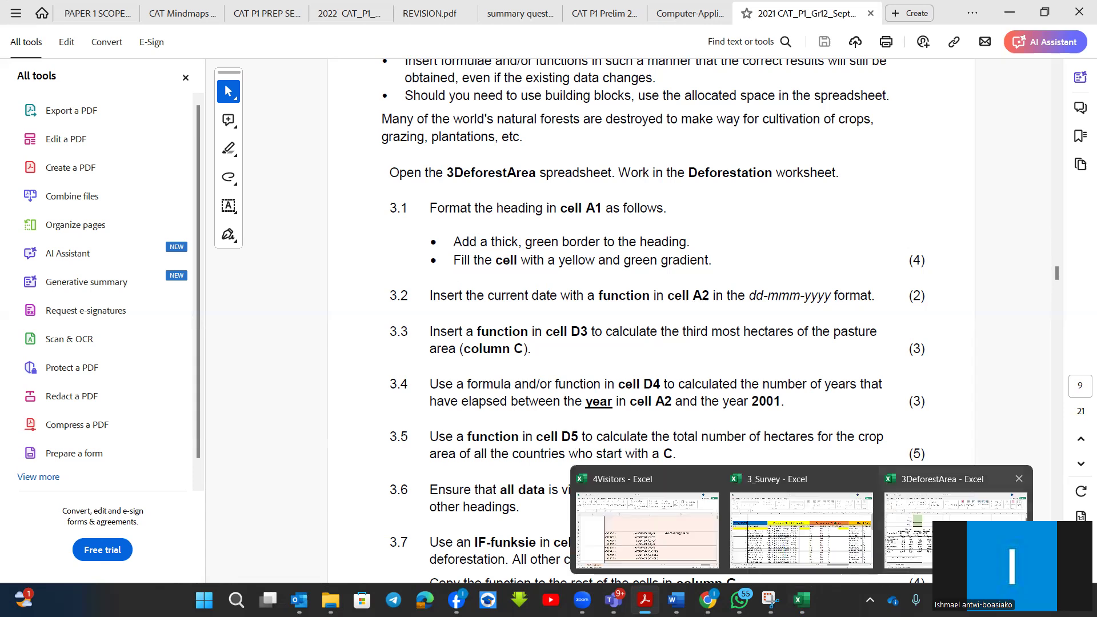
pyautogui.click(960, 514)
pyautogui.scroll(1, 204, 324)
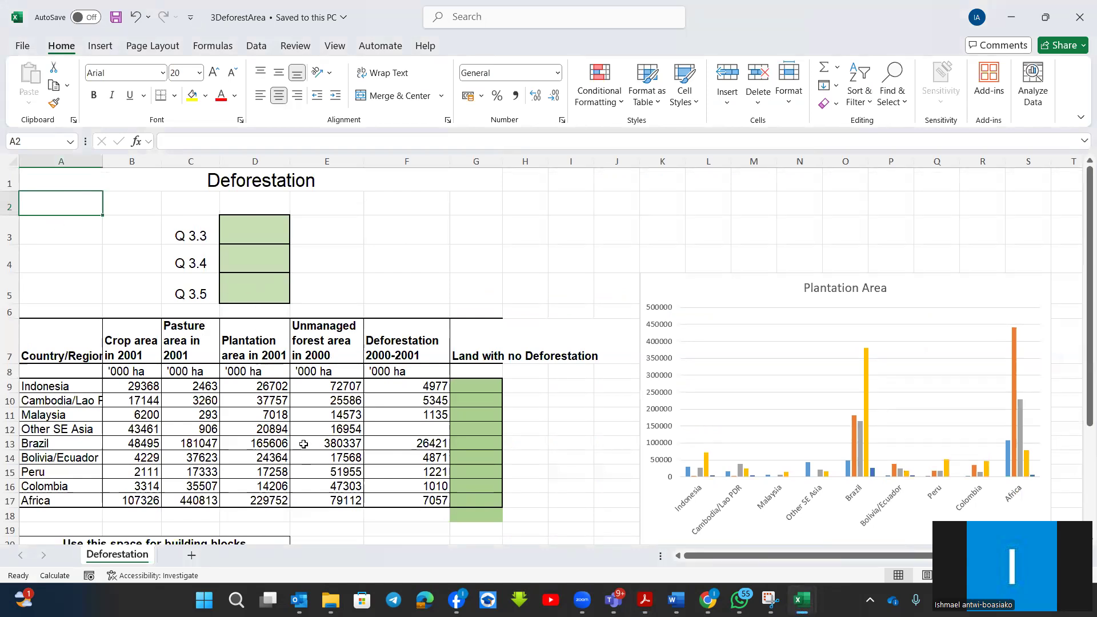
pyautogui.scroll(-2, 303, 443)
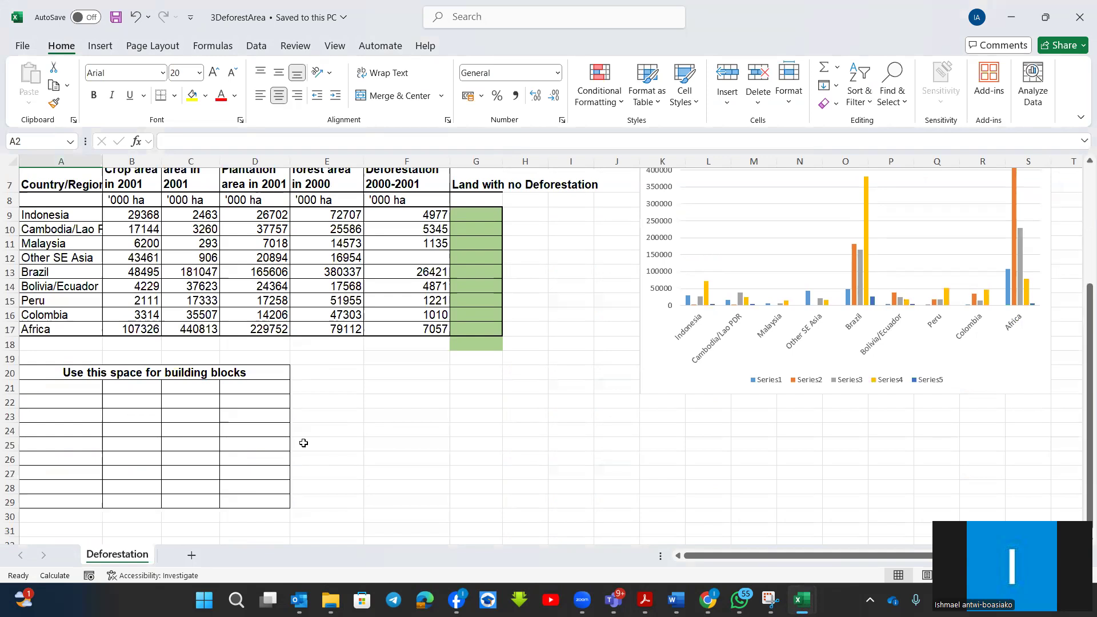
pyautogui.scroll(2, 304, 443)
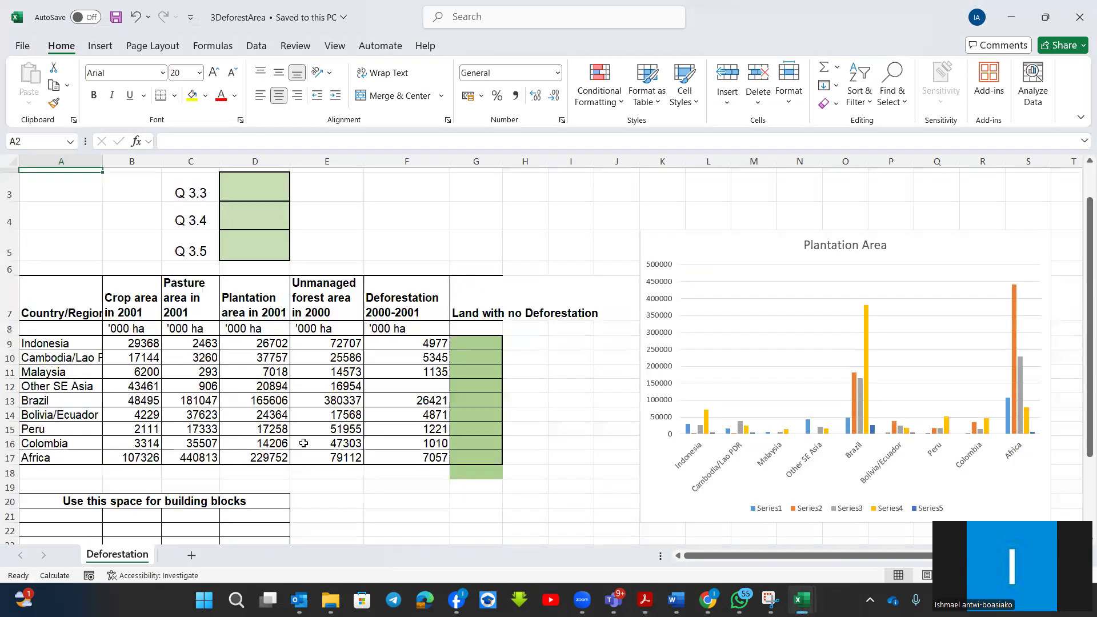
pyautogui.scroll(1, 303, 443)
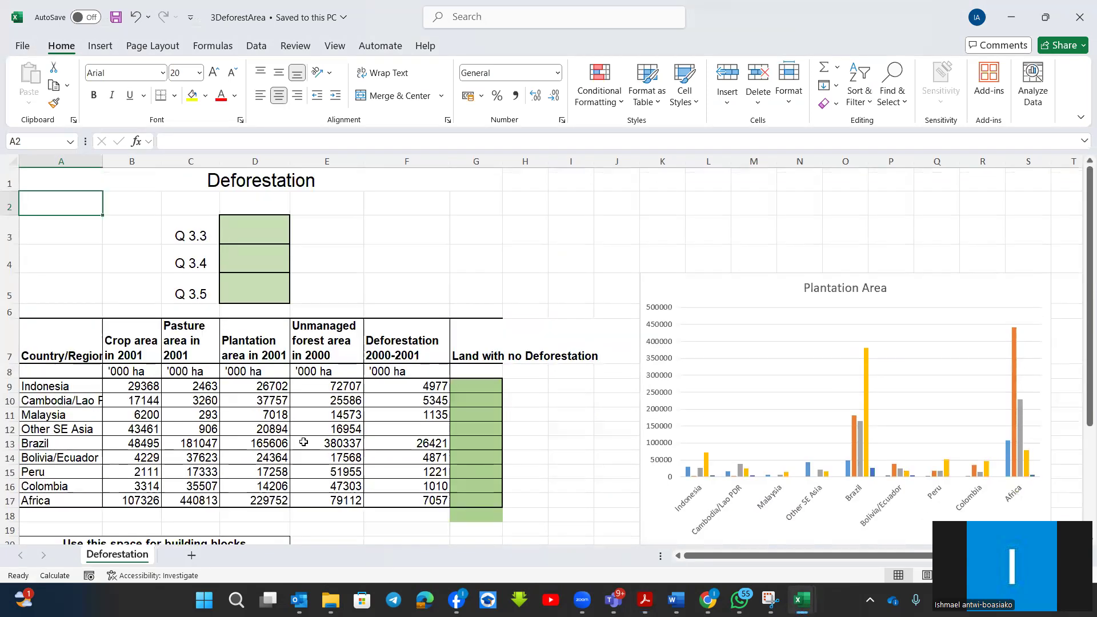
pyautogui.click(1080, 19)
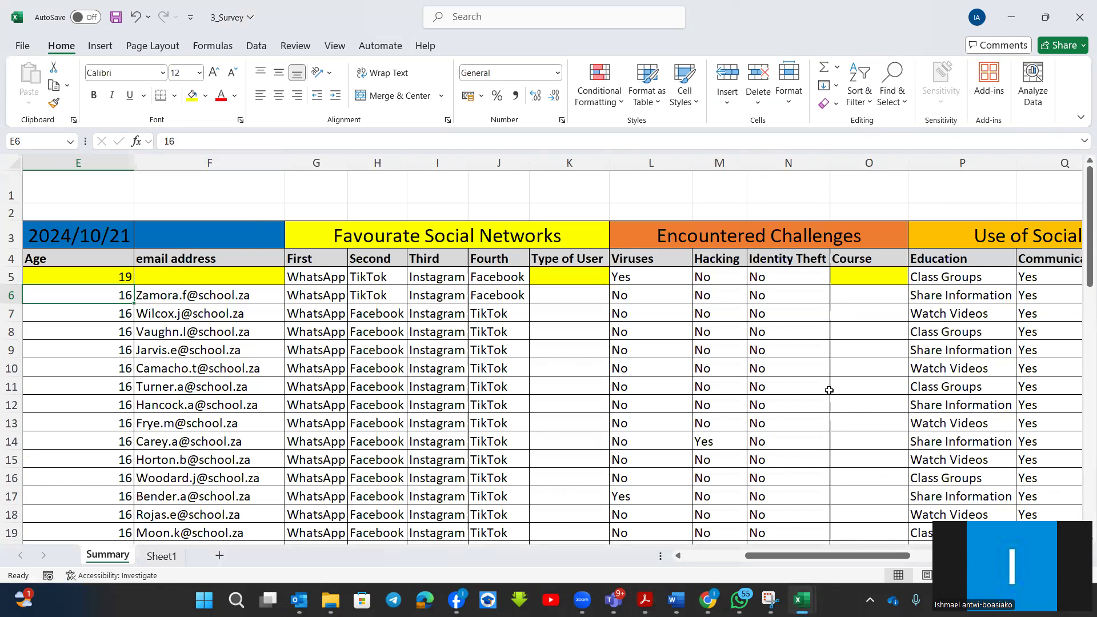
# Insert a blank column before the Age column on the Summary sheet of 3_Survey and widen it slightly.
pyautogui.hscroll(-4, 571, 446)
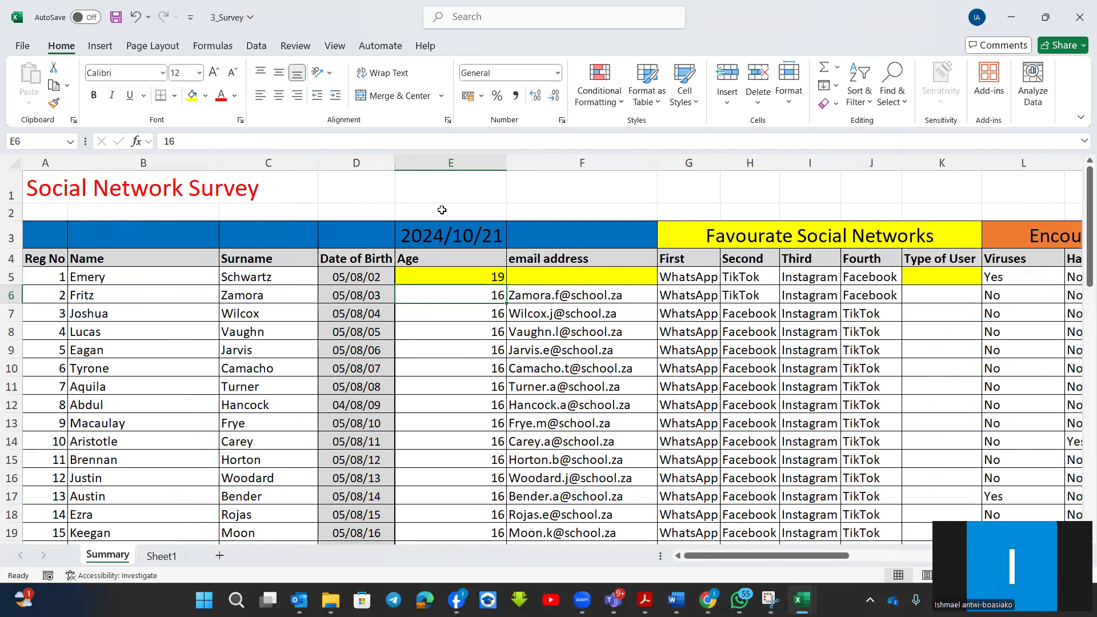
pyautogui.click(465, 163)
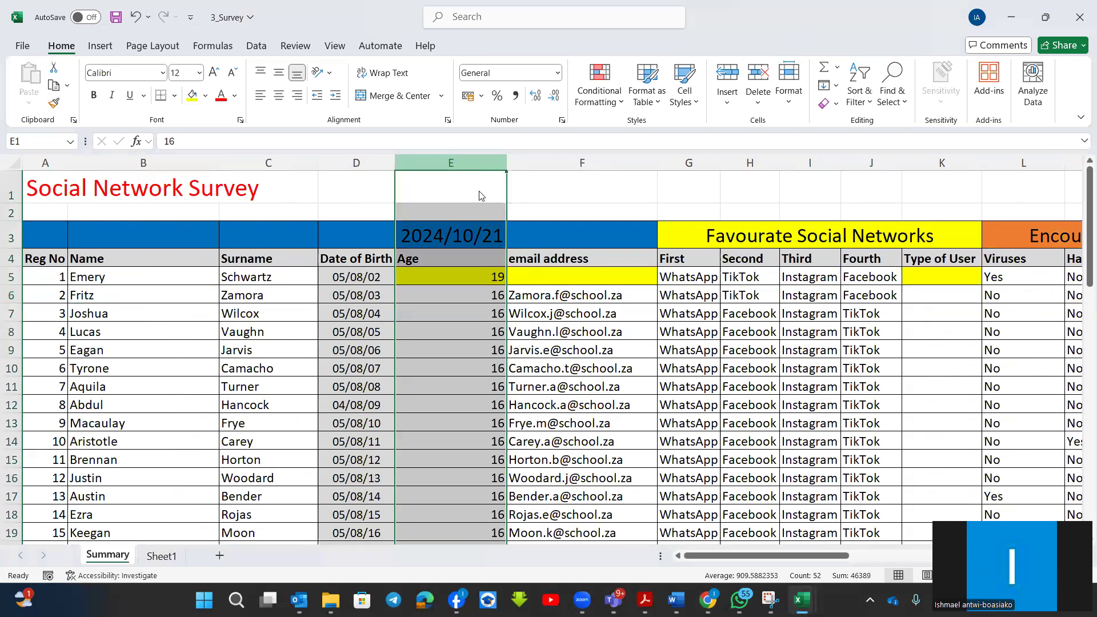
pyautogui.rightClick(502, 314)
pyautogui.click(501, 314)
pyautogui.moveTo(472, 162); pyautogui.dragTo(516, 173)
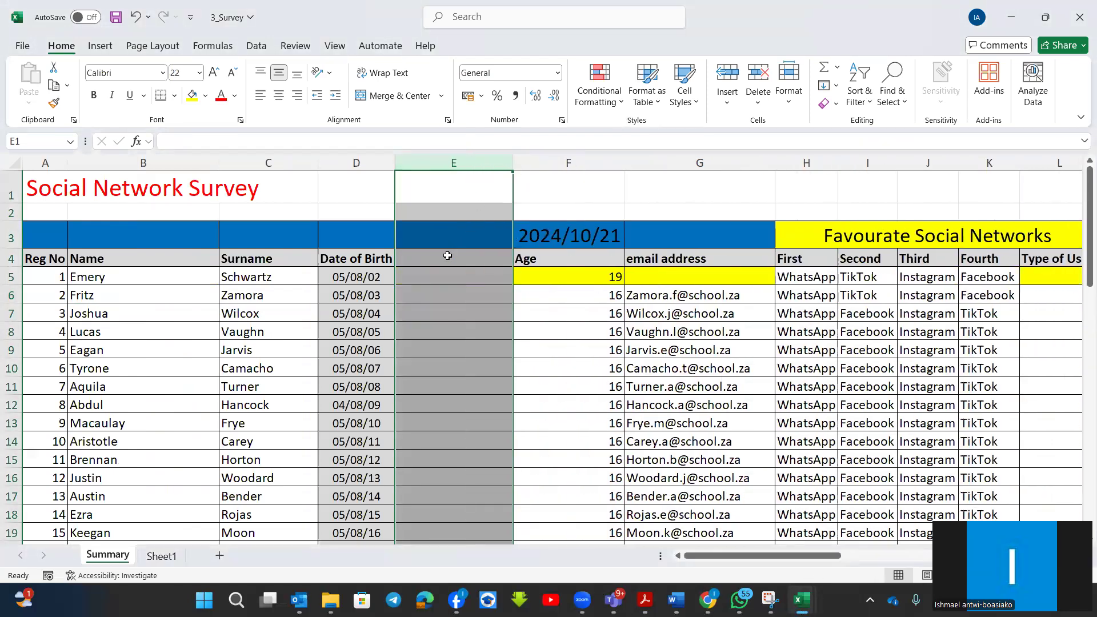
# Enter the heading "date after 3 years and 4 days" in E4 and widen column E to fit it.
pyautogui.click(448, 256)
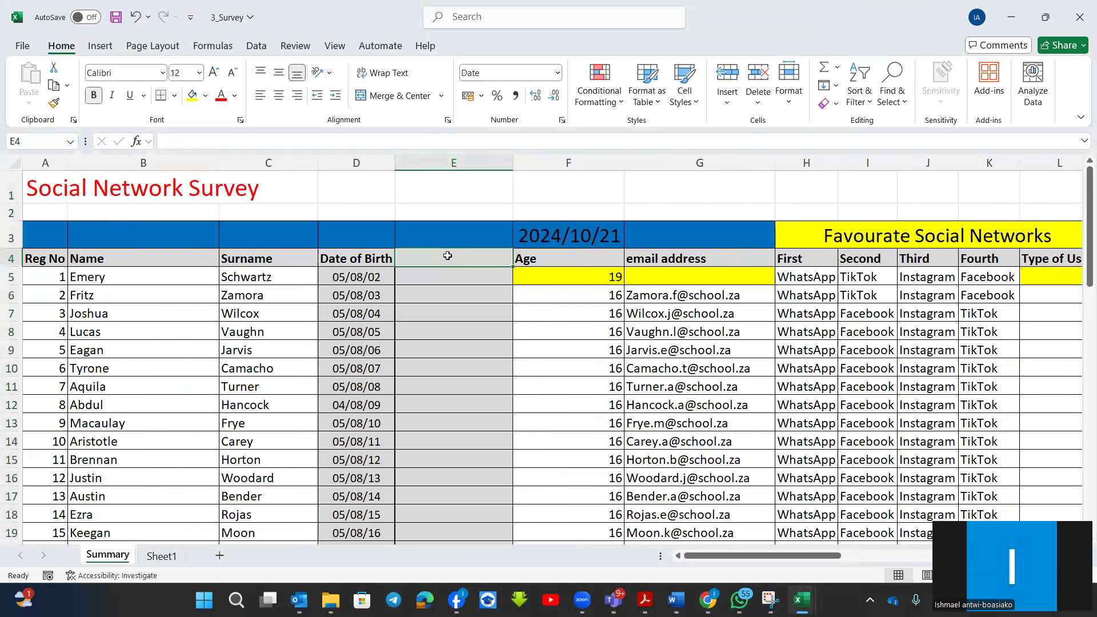
pyautogui.write('date after')
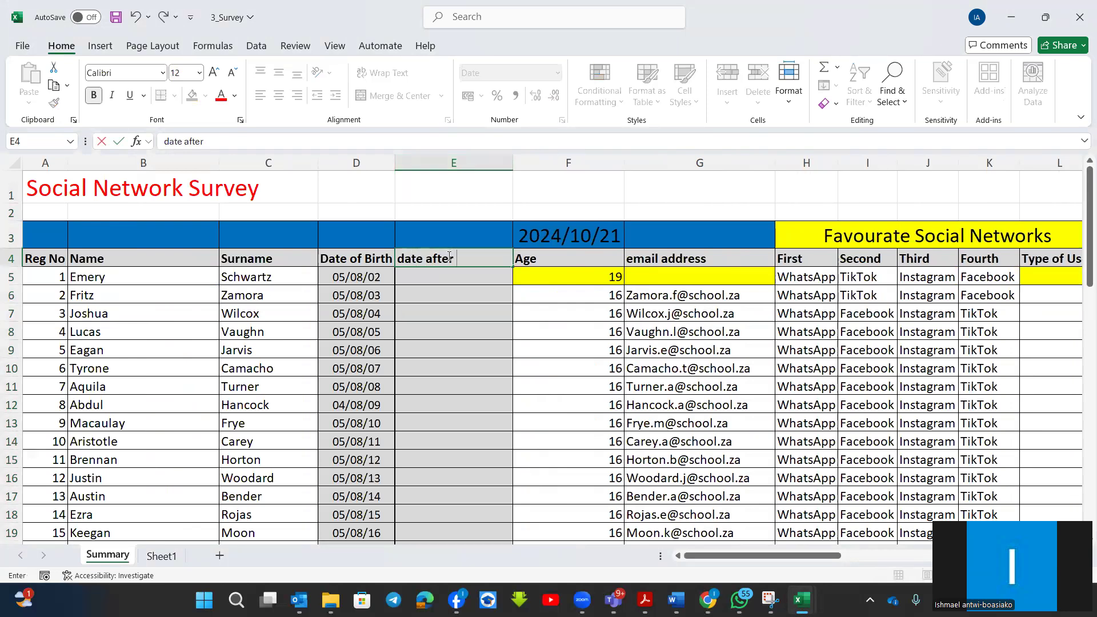
pyautogui.write(' 3 years and 4 days')
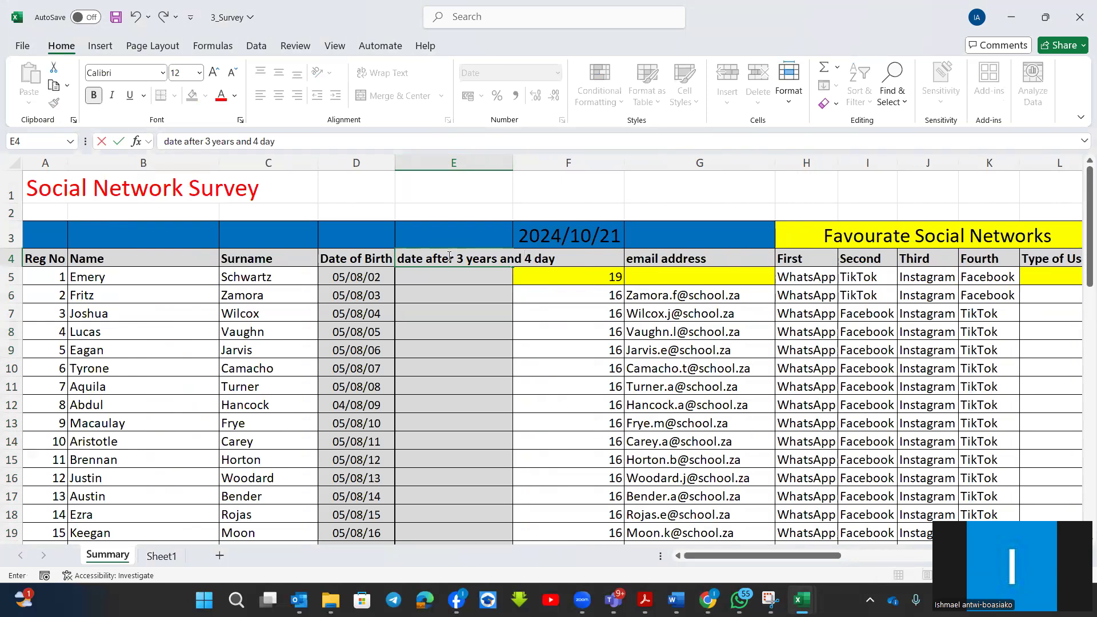
pyautogui.click(449, 324)
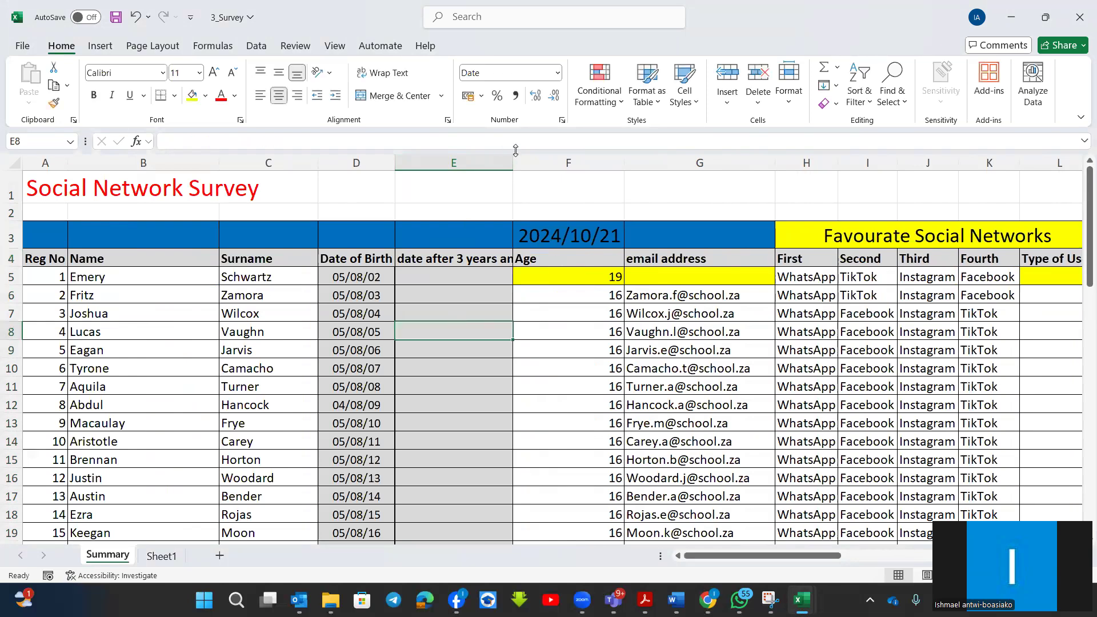
pyautogui.moveTo(515, 162); pyautogui.dragTo(595, 180)
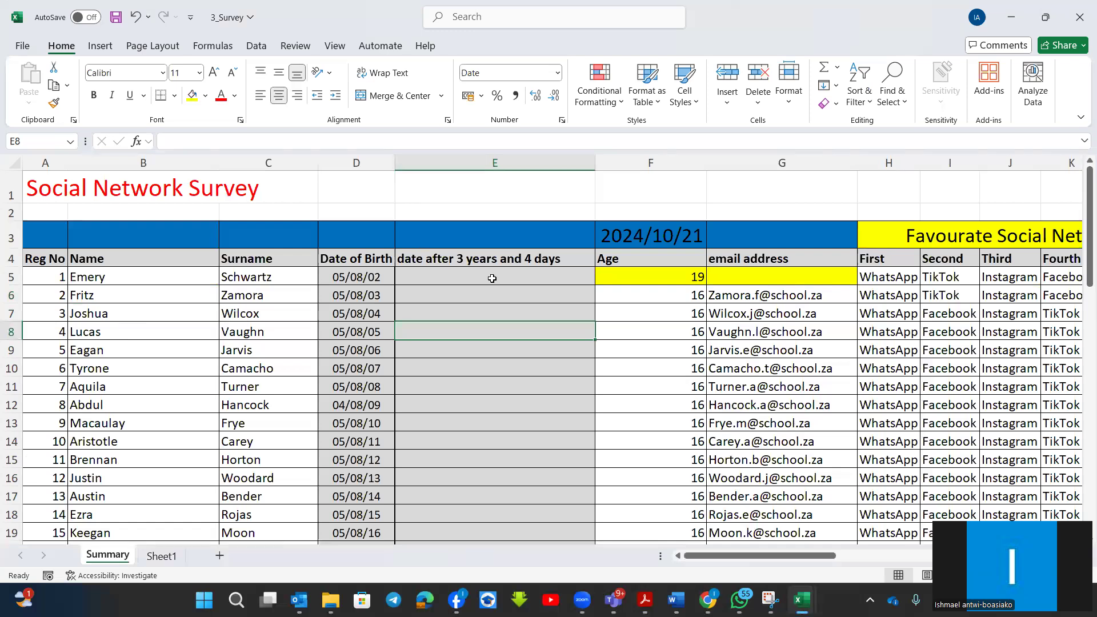
# Replace the Date of Birth heading in D4 with "date given".
pyautogui.click(338, 259)
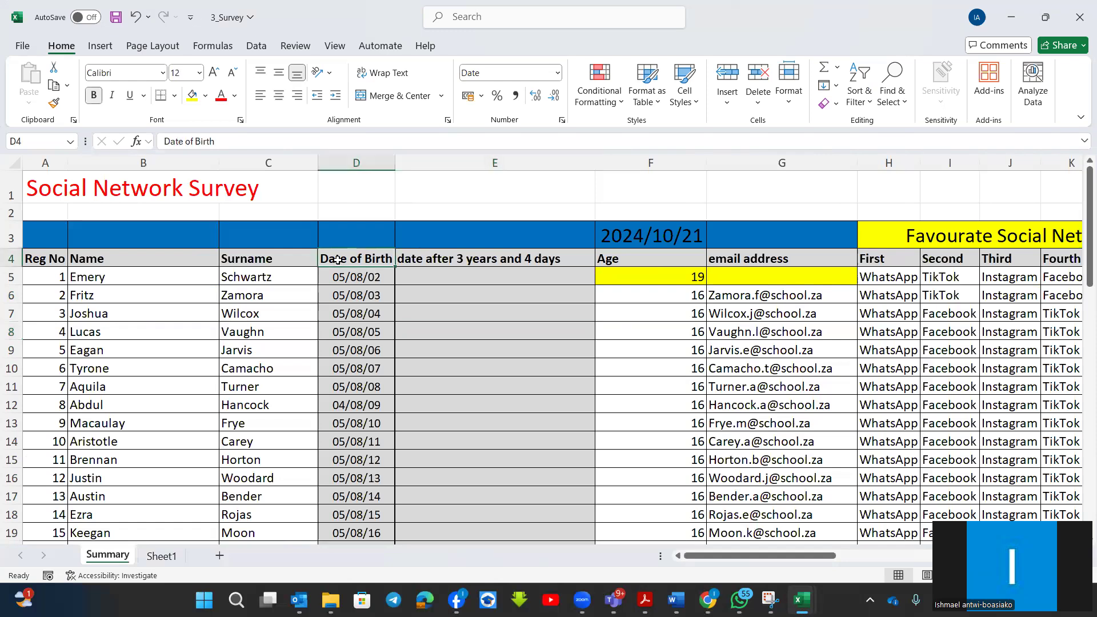
pyautogui.write('da')
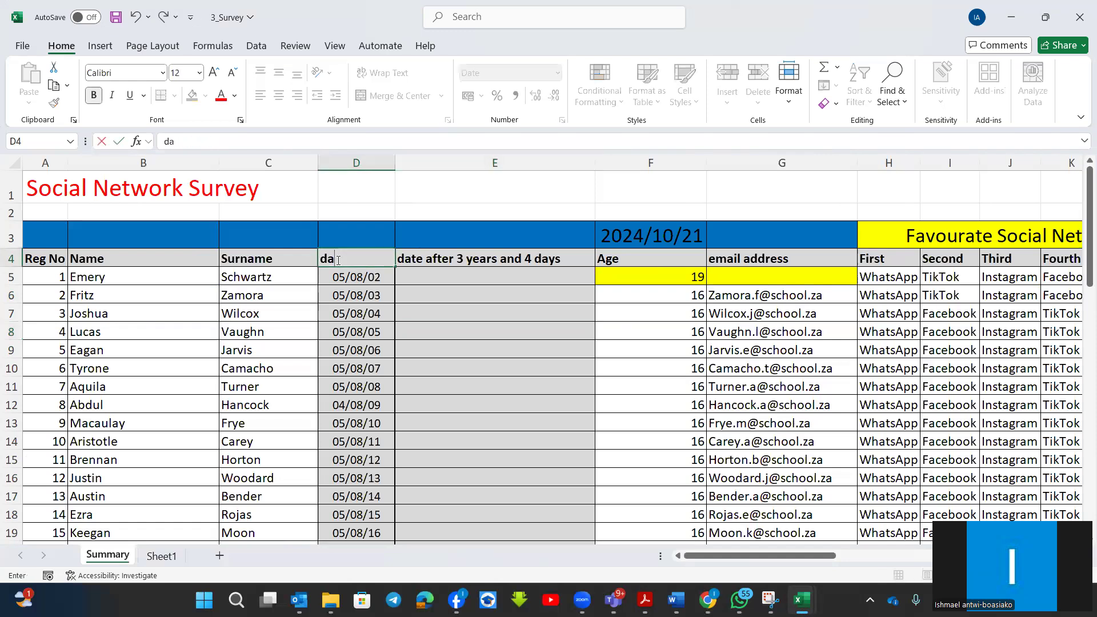
pyautogui.write('te given')
# Start a DATE function in E5 through its function arguments and set the Year argument to year(D5).
pyautogui.click(410, 273)
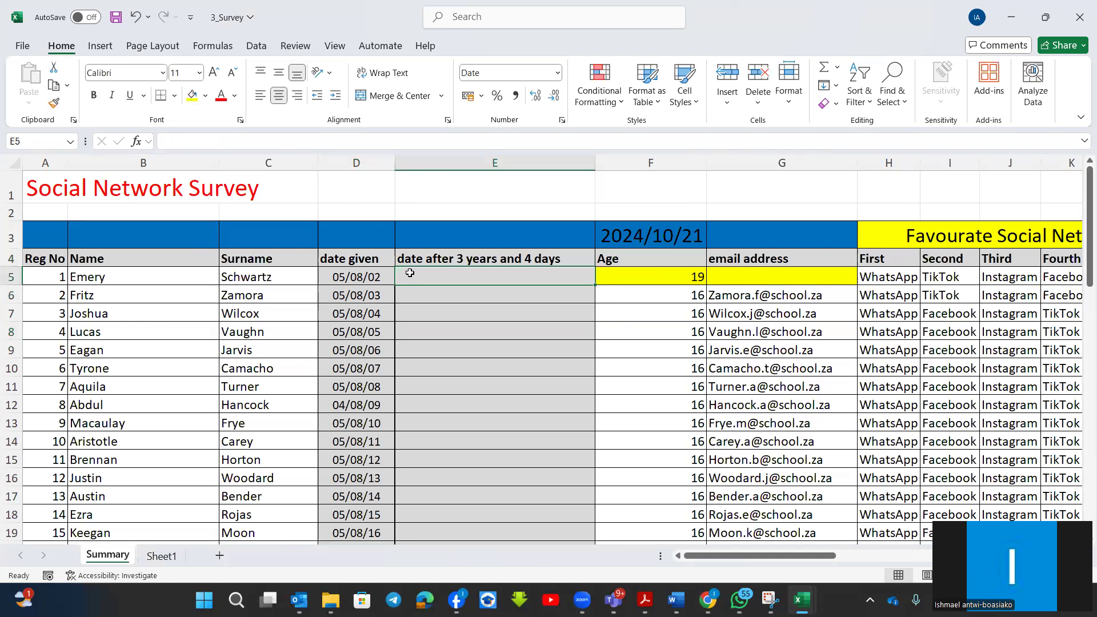
pyautogui.write('=')
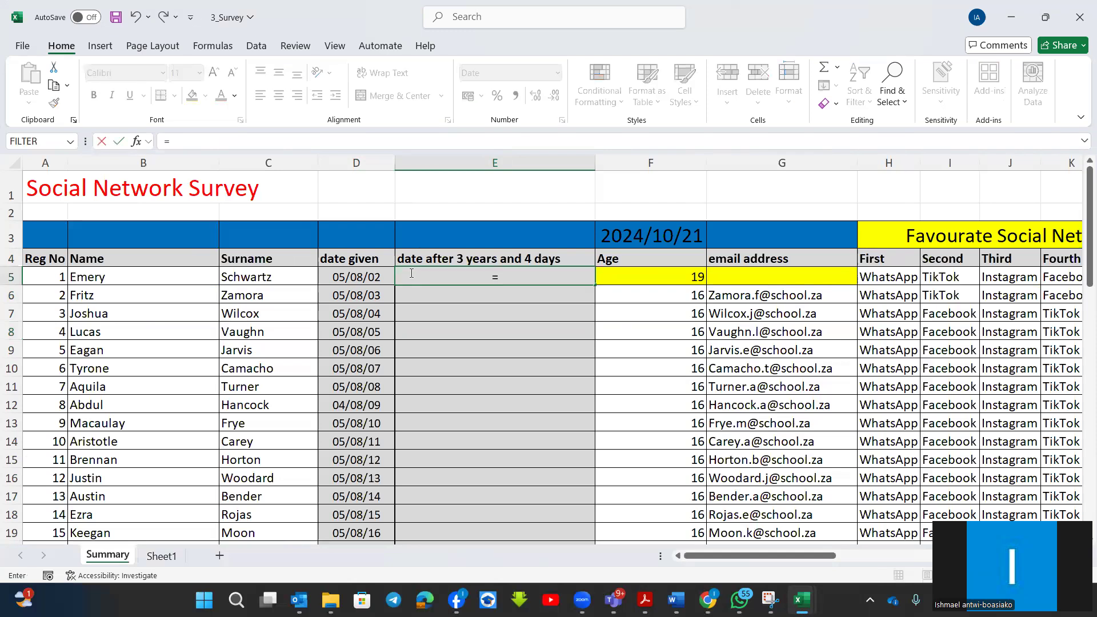
pyautogui.write('date')
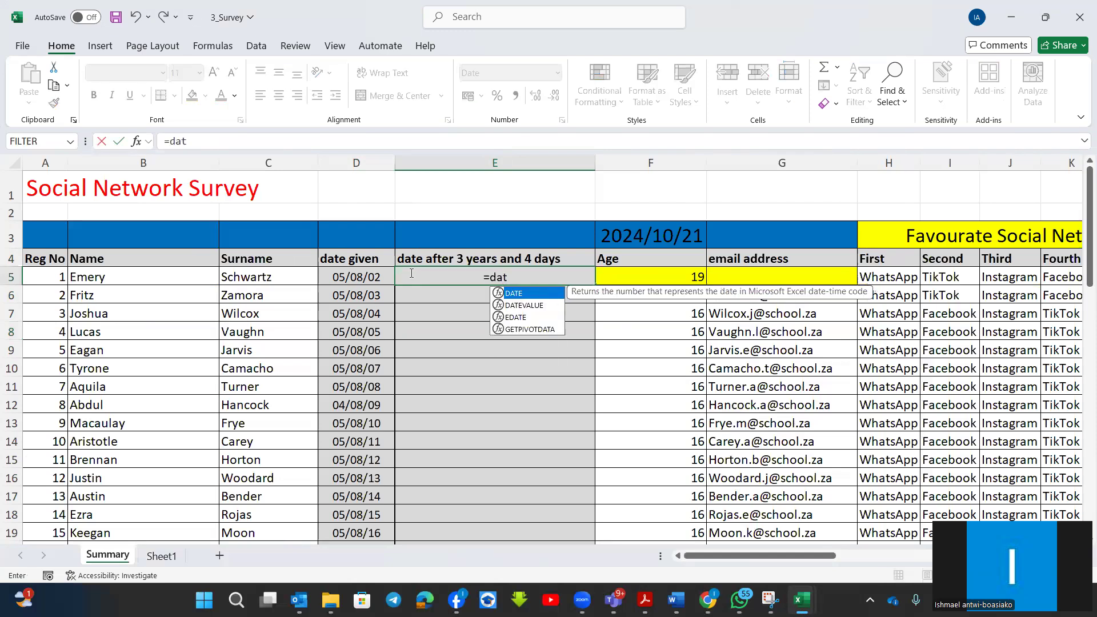
pyautogui.doubleClick(497, 295)
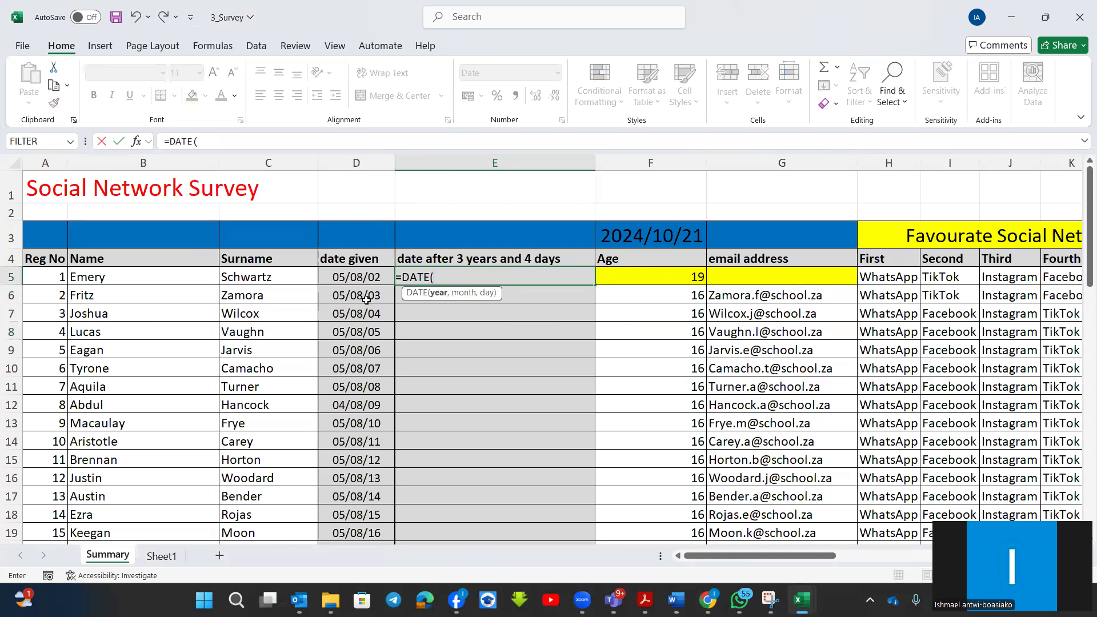
pyautogui.click(136, 141)
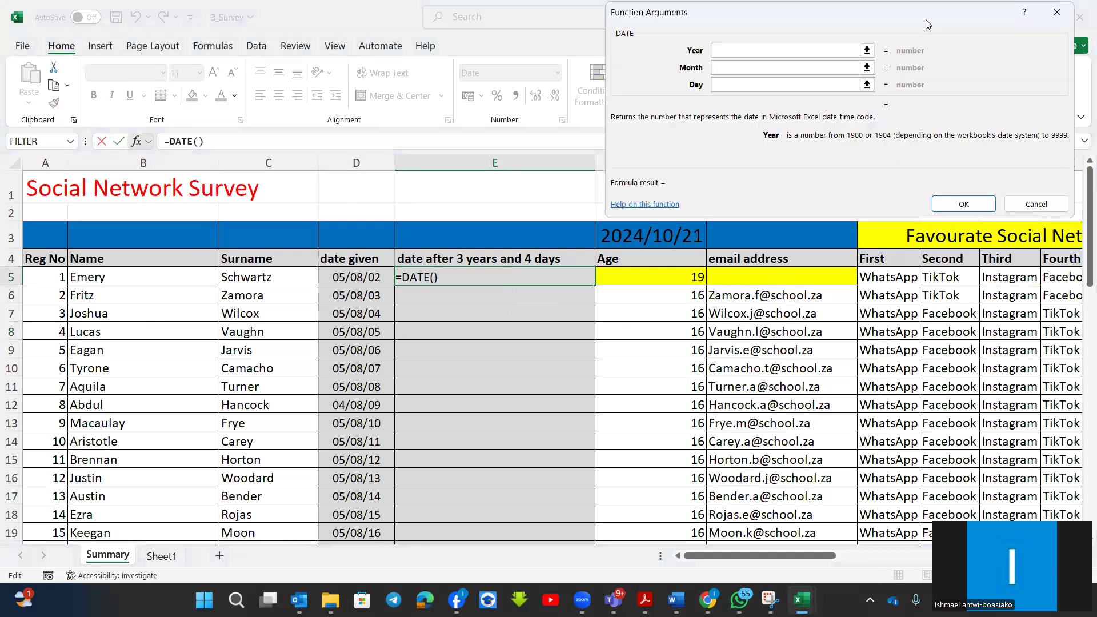
pyautogui.moveTo(795, 21); pyautogui.dragTo(813, 98)
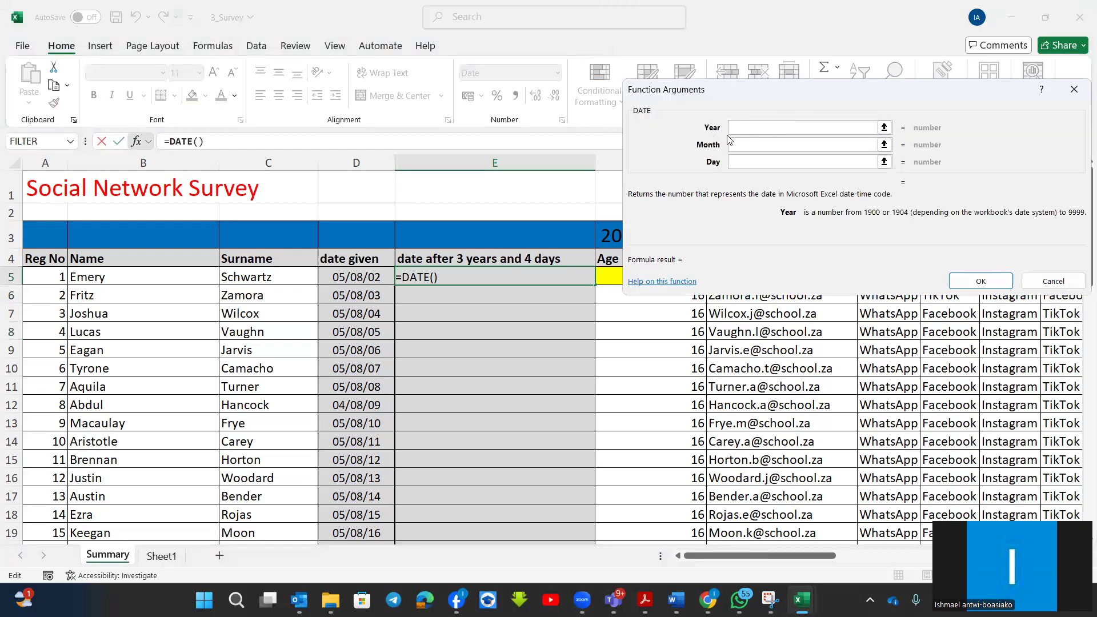
pyautogui.write('year(')
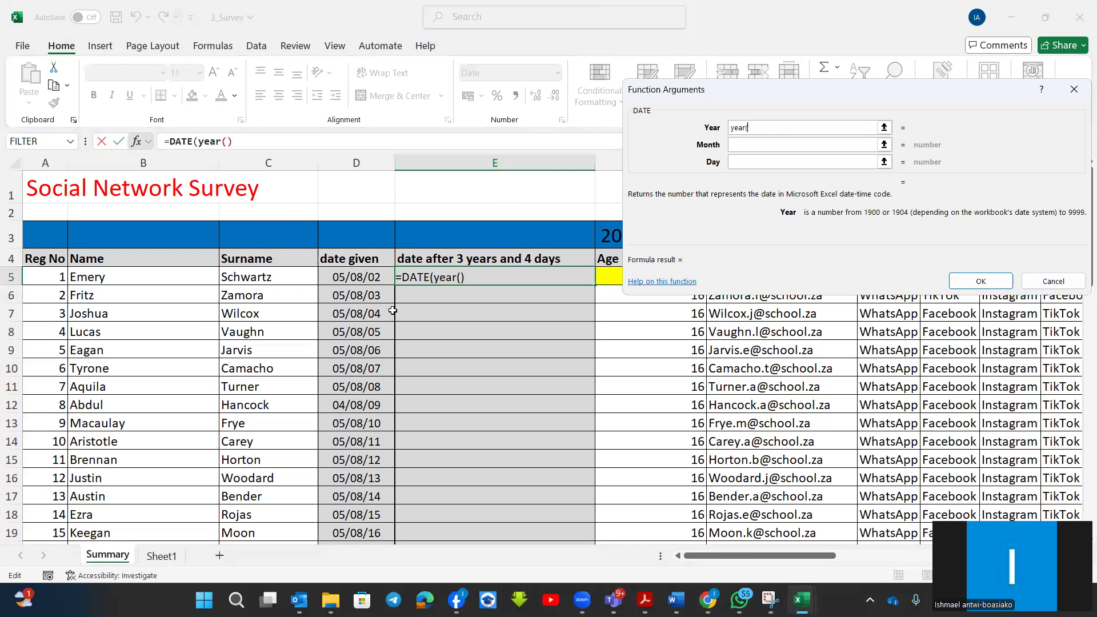
pyautogui.click(361, 279)
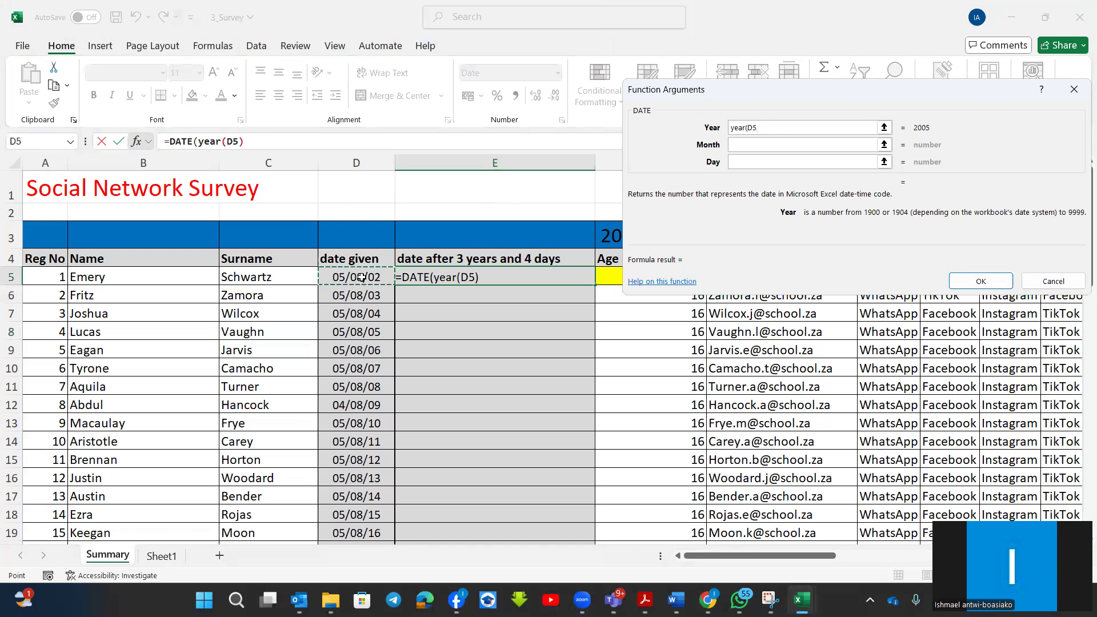
pyautogui.write(')')
# Set the Month argument of the DATE function to month(D5).
pyautogui.click(765, 145)
pyautogui.write('m')
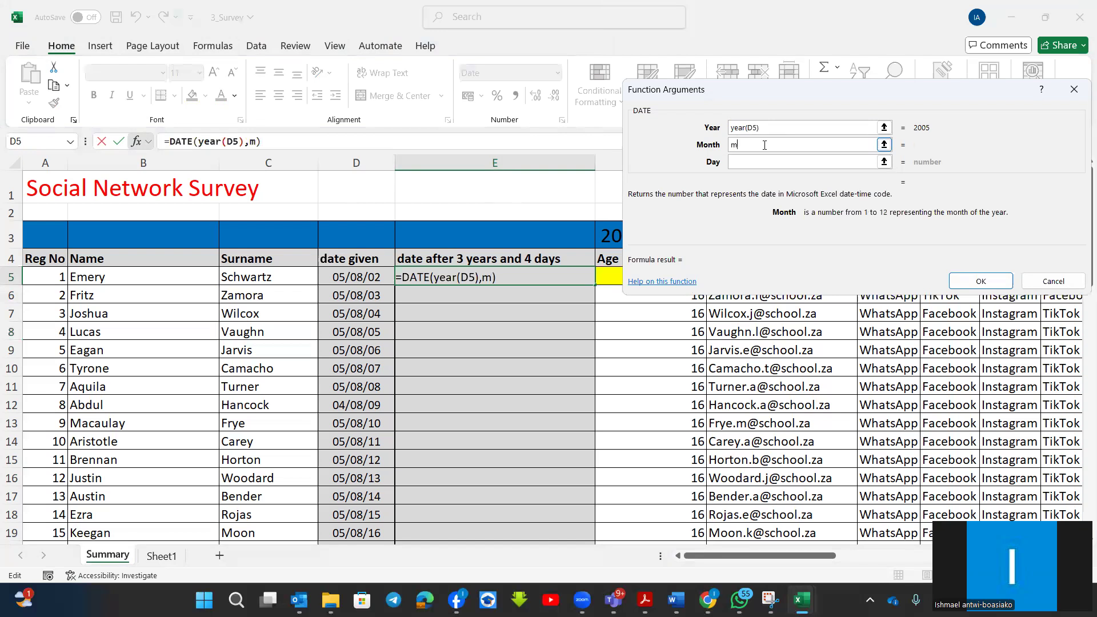
pyautogui.write('onth(')
pyautogui.click(356, 276)
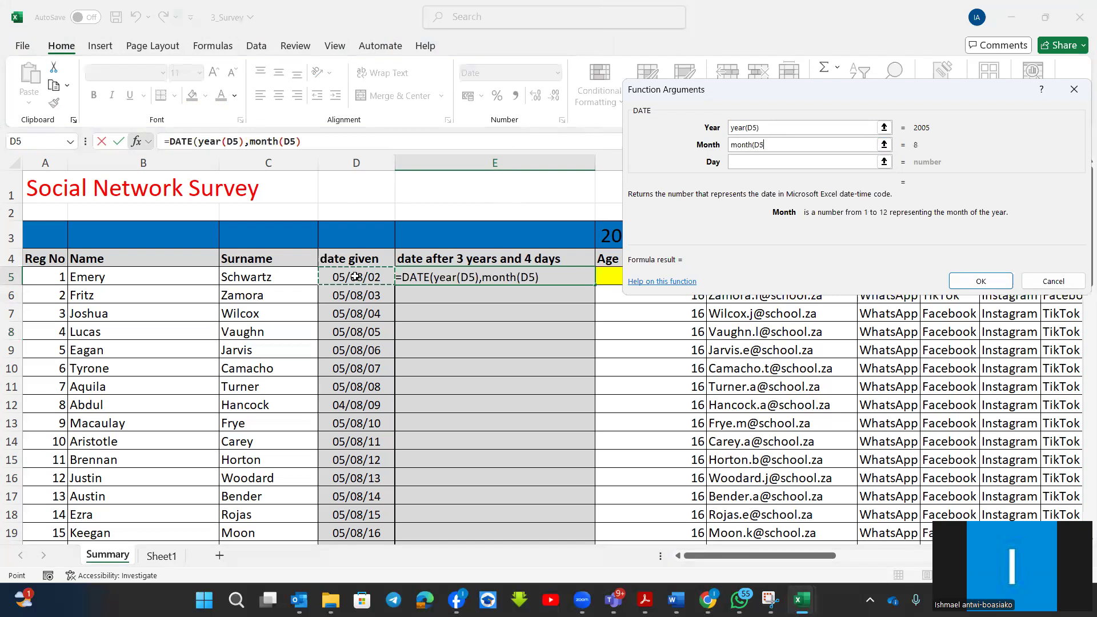
pyautogui.write(')')
# Set the Day argument of the DATE function to day(D5).
pyautogui.click(749, 162)
pyautogui.write('day(')
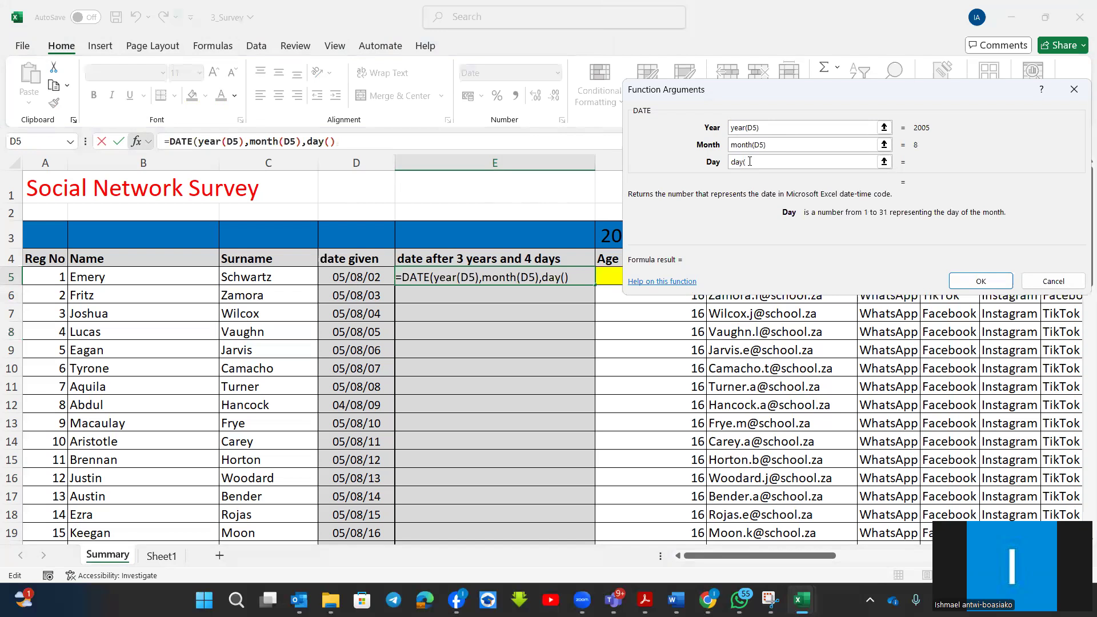
pyautogui.click(357, 278)
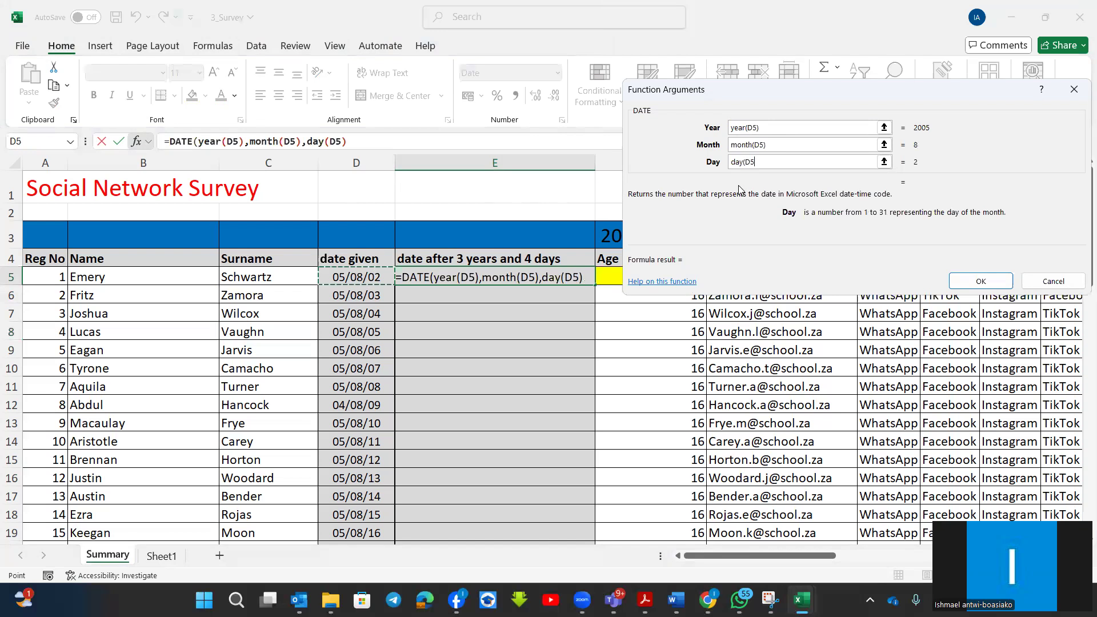
pyautogui.write(')')
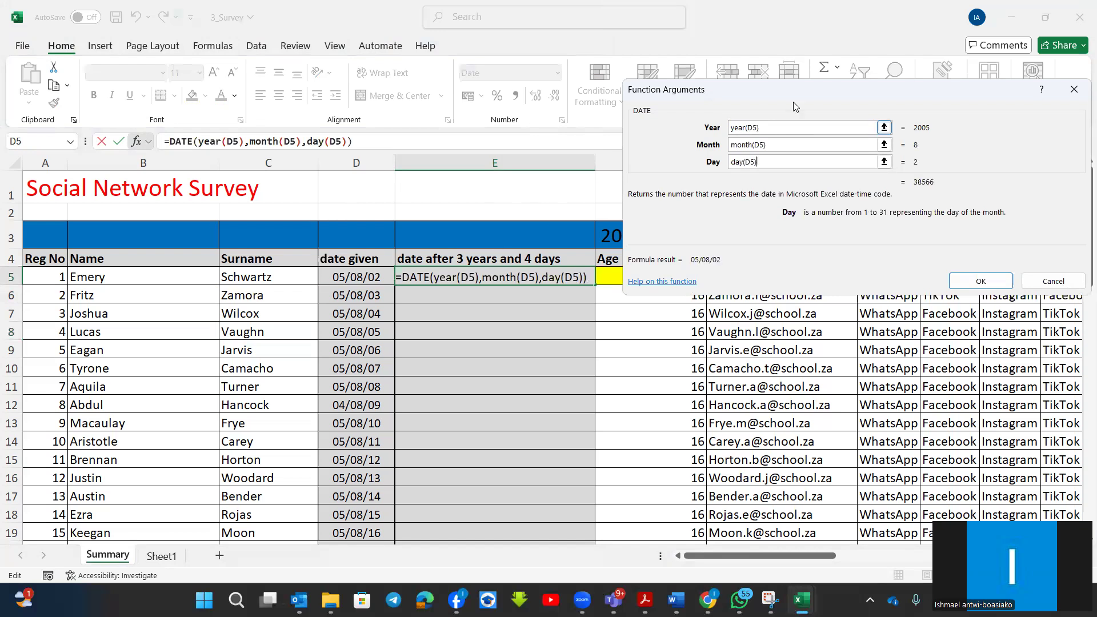
# Add 3 to the Year argument and 4 to the Day argument, and enter the DATE formula in E5.
pyautogui.moveTo(800, 90); pyautogui.dragTo(786, 106)
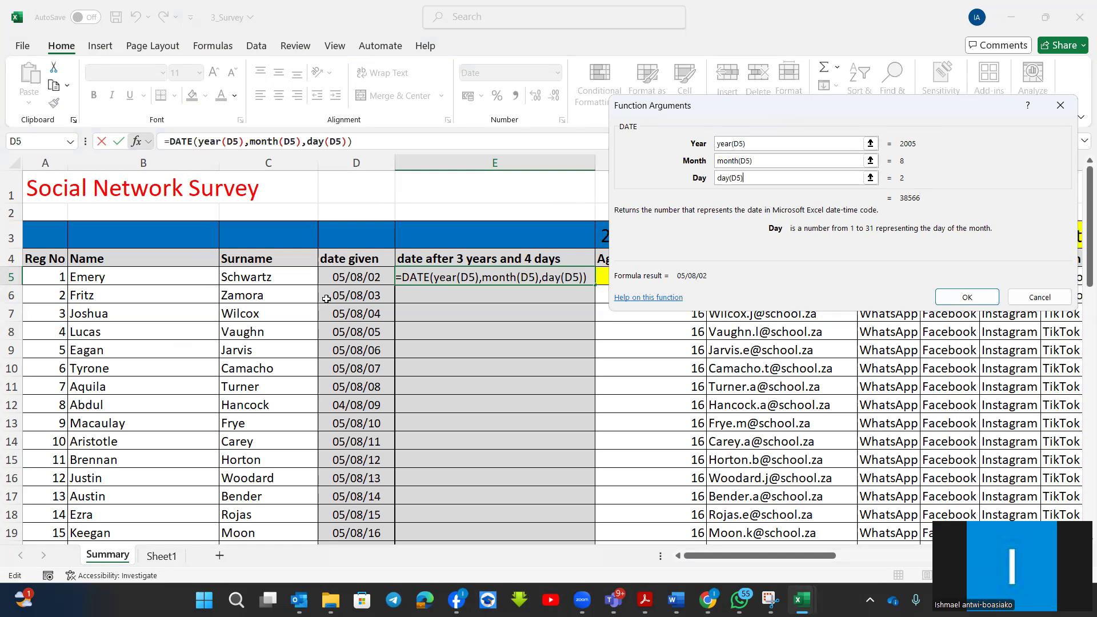
pyautogui.click(771, 144)
pyautogui.write('+')
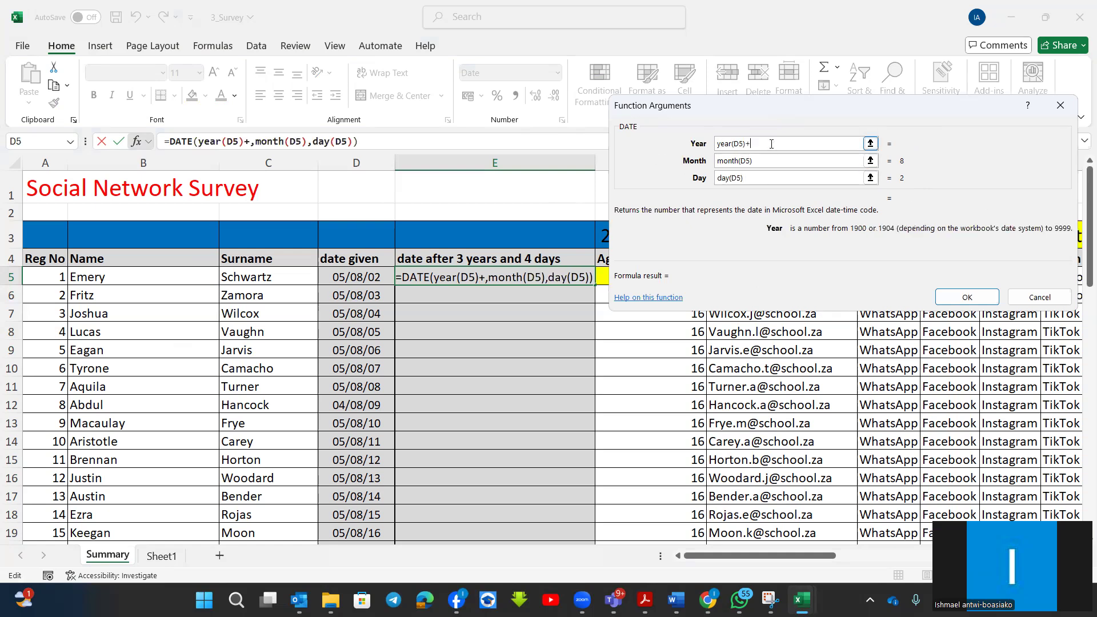
pyautogui.write('3')
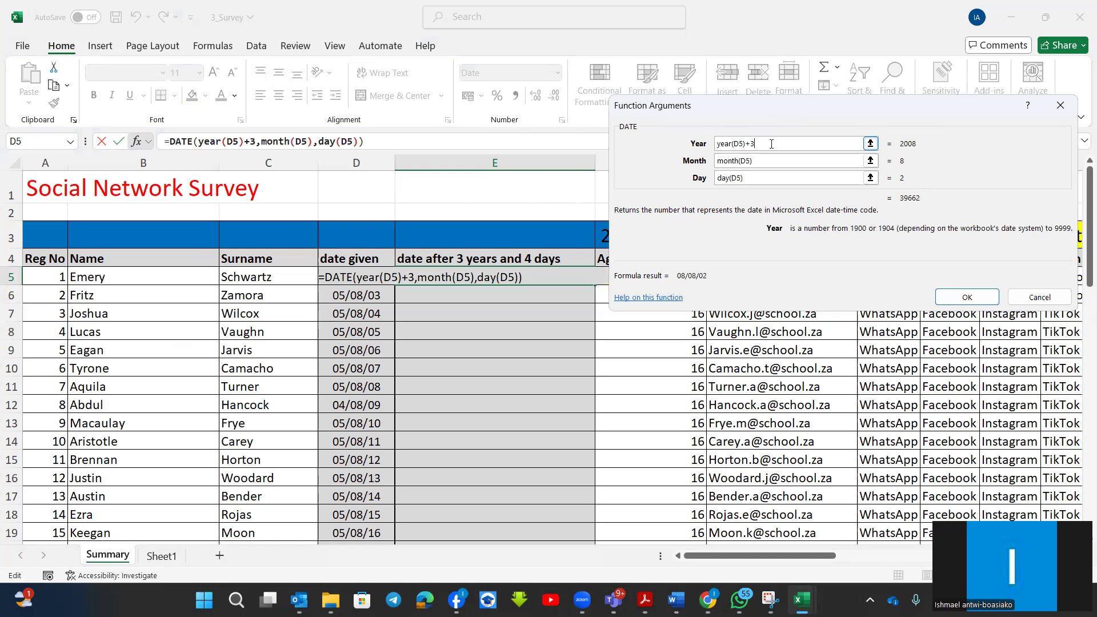
pyautogui.click(741, 179)
pyautogui.click(757, 181)
pyautogui.write('+4')
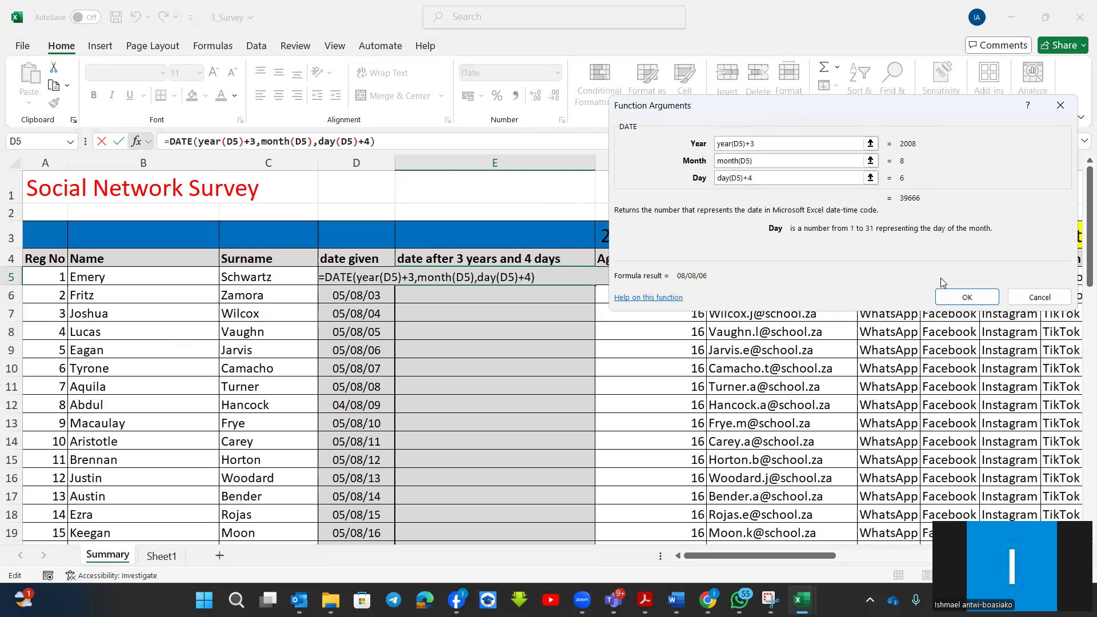
pyautogui.click(949, 295)
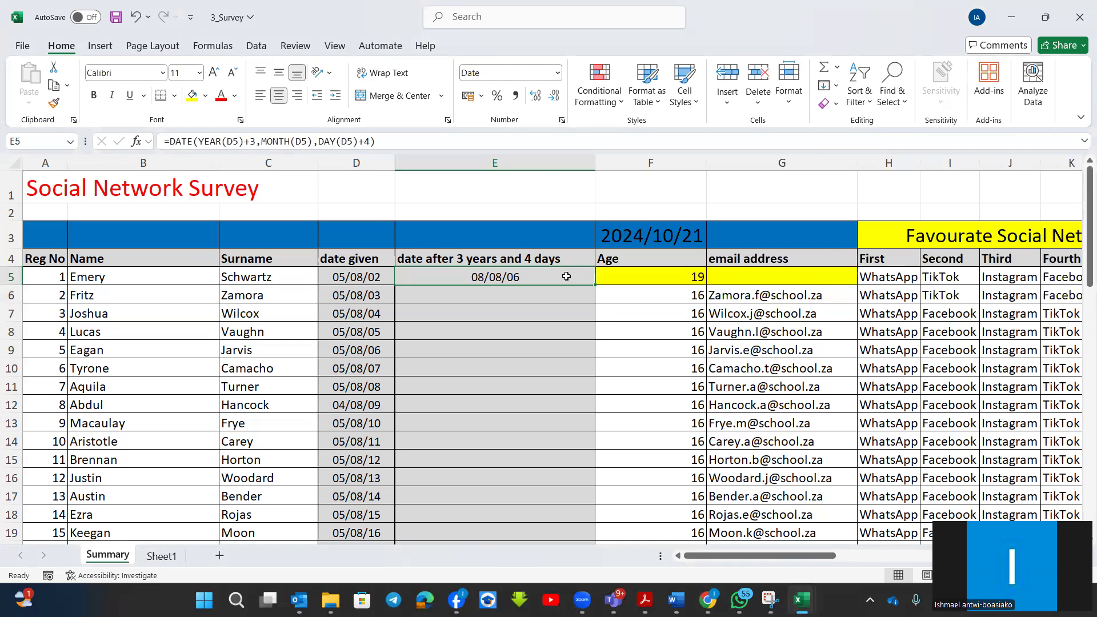
# Switch to Acrobat and look through the spreadsheet questions in the 2022 CAT_P1_Gr12_Aug and CAT P1 PREP SEPT 2022 papers.
pyautogui.moveTo(645, 600)
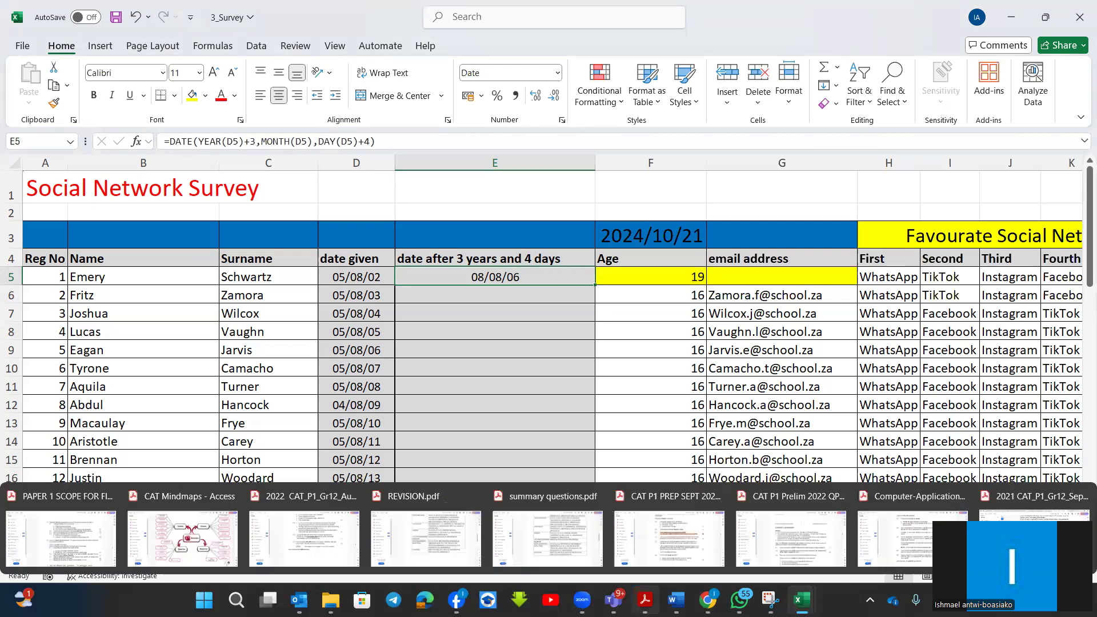
pyautogui.click(300, 543)
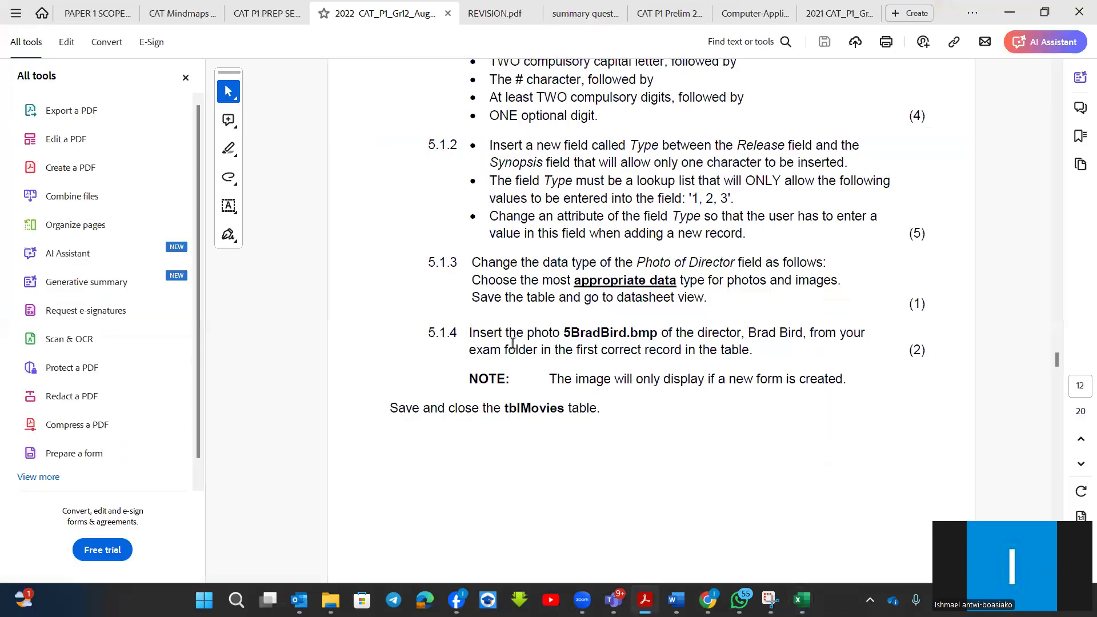
pyautogui.scroll(20, 514, 342)
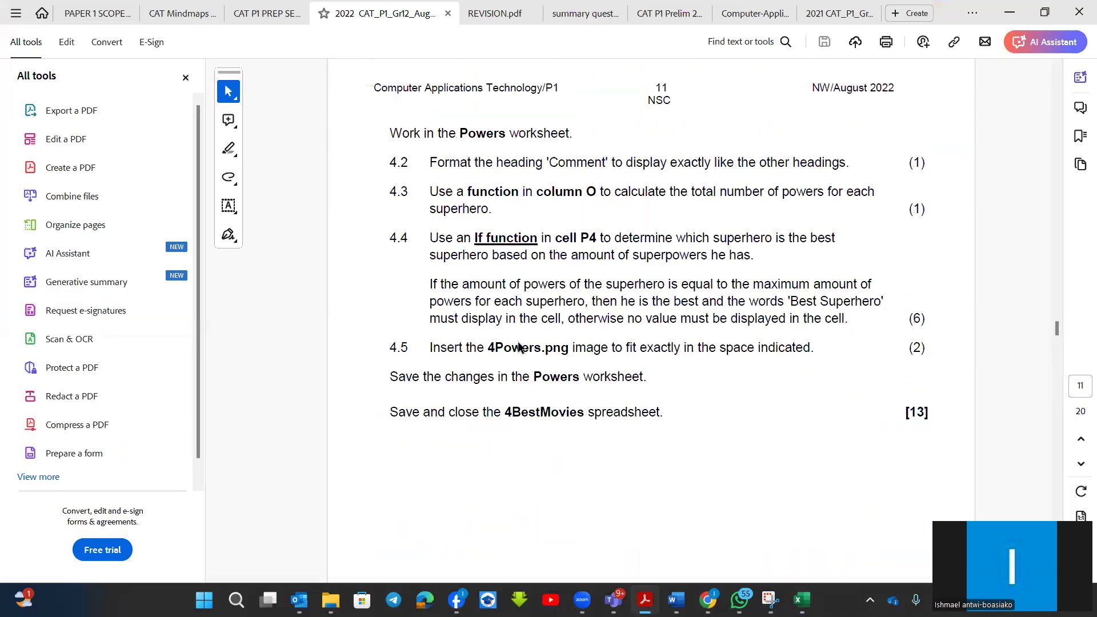
pyautogui.scroll(2, 519, 341)
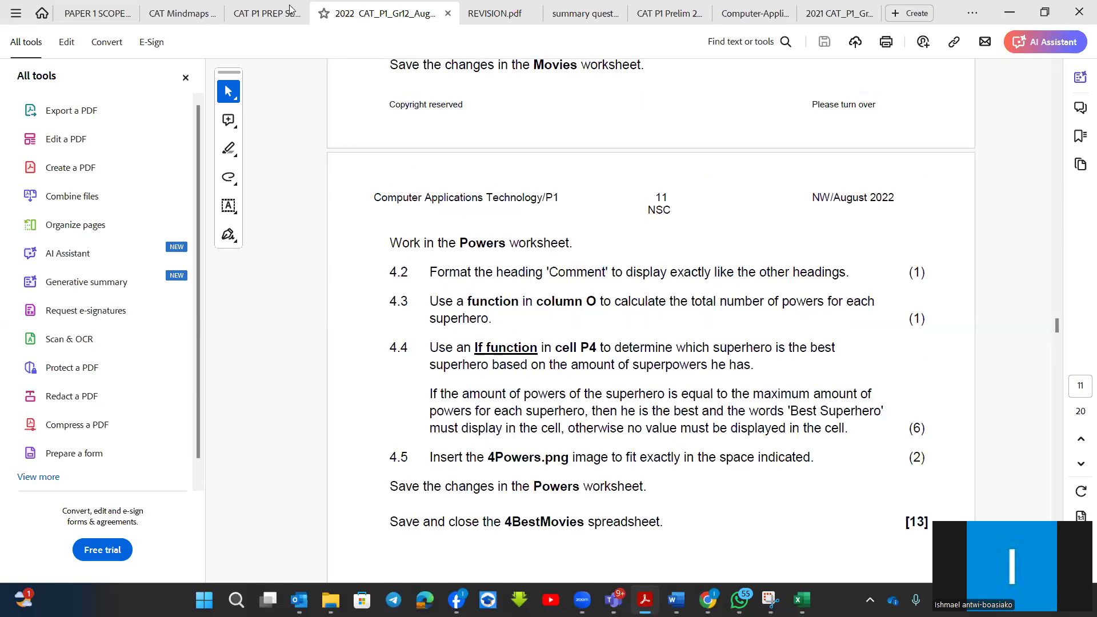
pyautogui.click(245, 15)
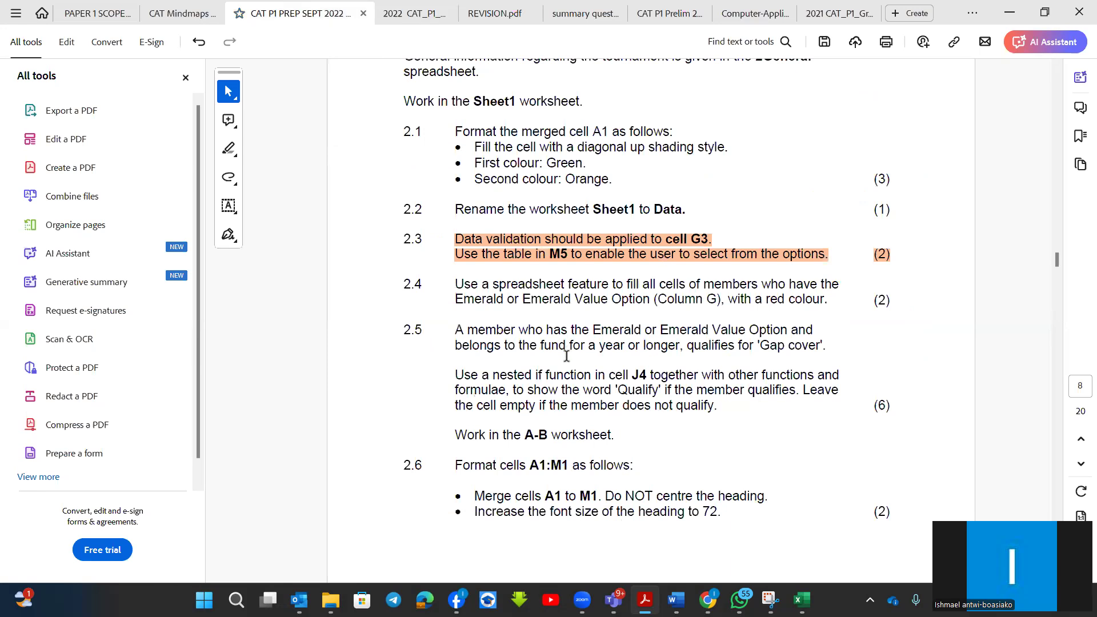
pyautogui.scroll(-1, 566, 356)
pyautogui.scroll(-20, 567, 356)
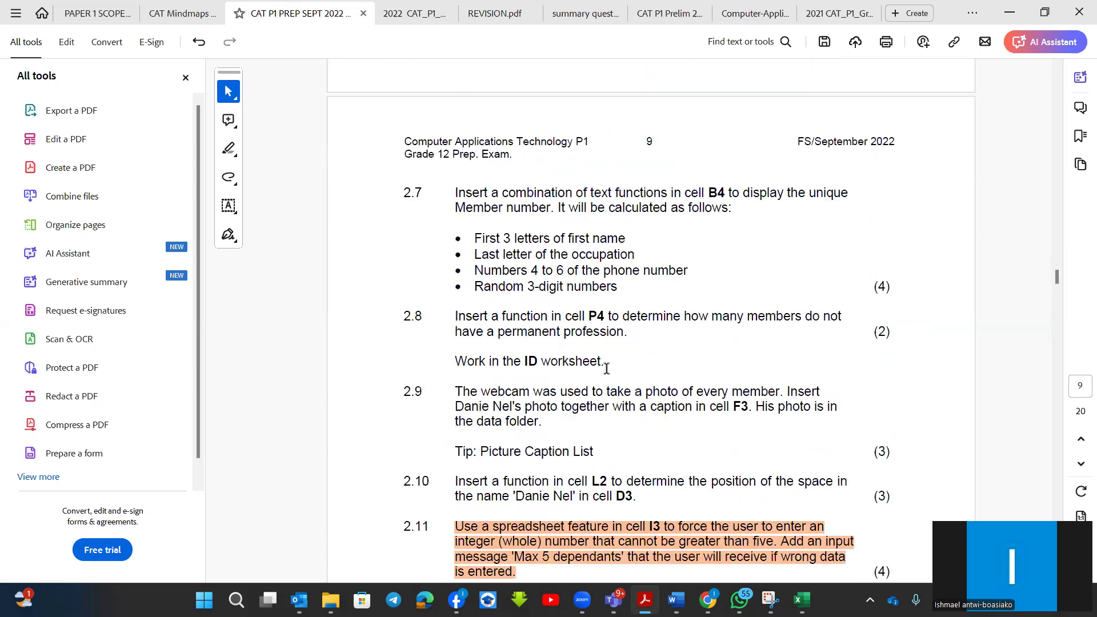
pyautogui.scroll(-2, 610, 368)
pyautogui.scroll(-2, 609, 375)
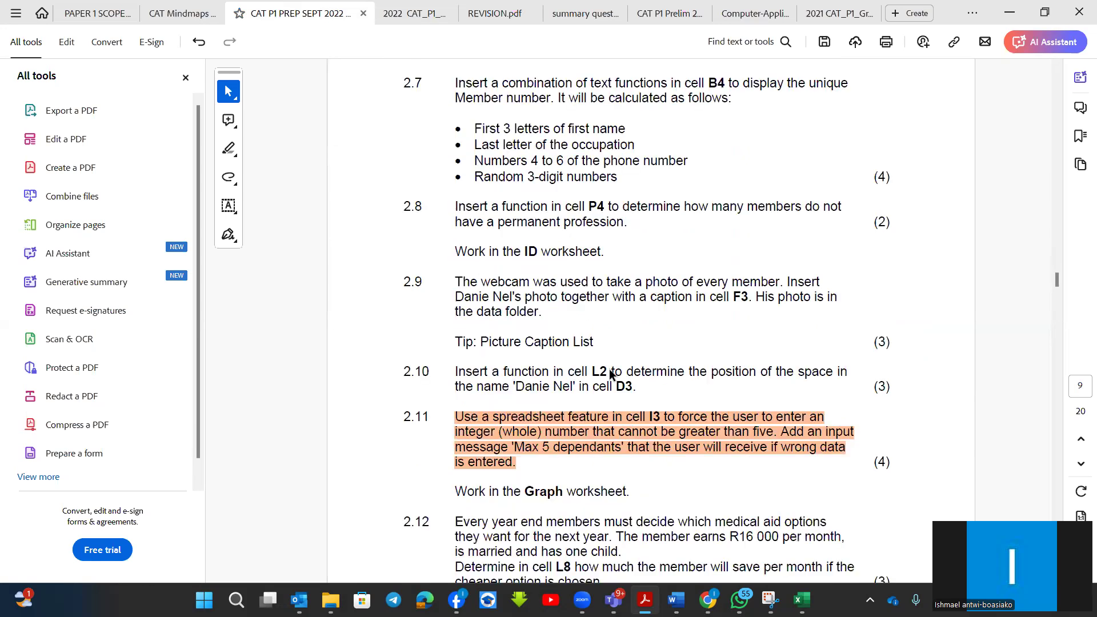
pyautogui.scroll(-4, 610, 369)
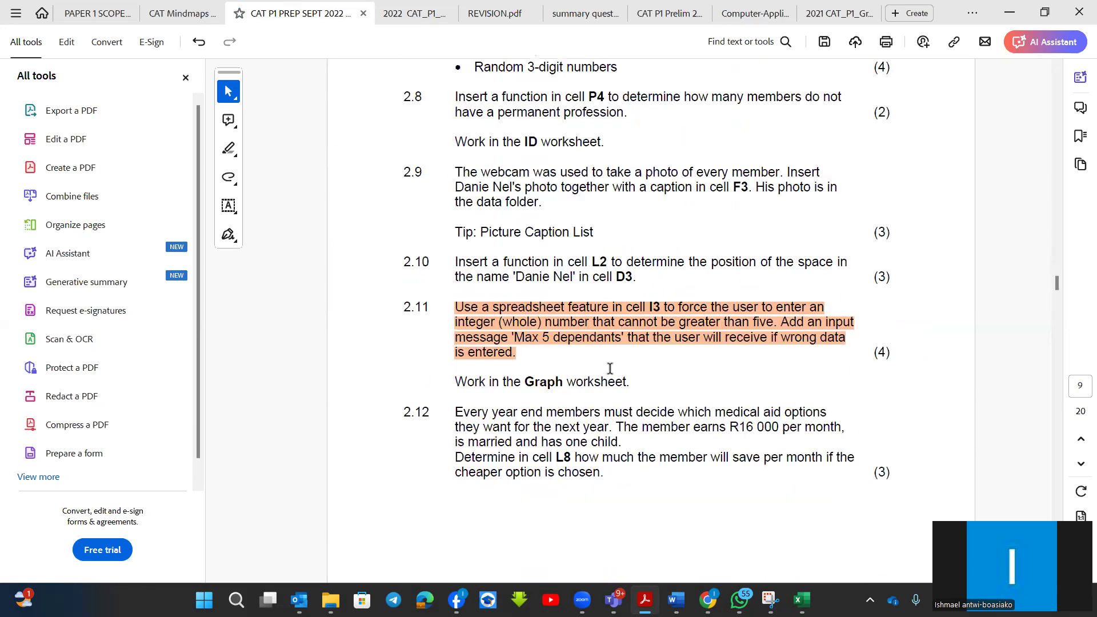
pyautogui.scroll(-20, 609, 369)
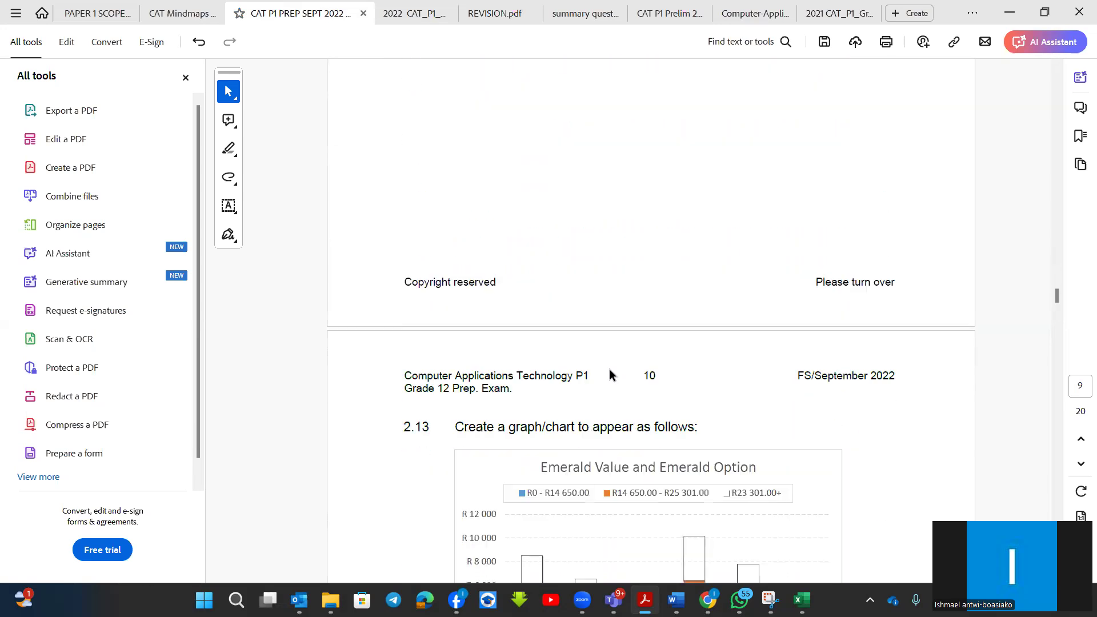
# Read questions 3 and 4 of the 2022 CAT_P1_Gr12_Aug paper and check the DATE/TIME question references in REVISION.pdf.
pyautogui.click(410, 13)
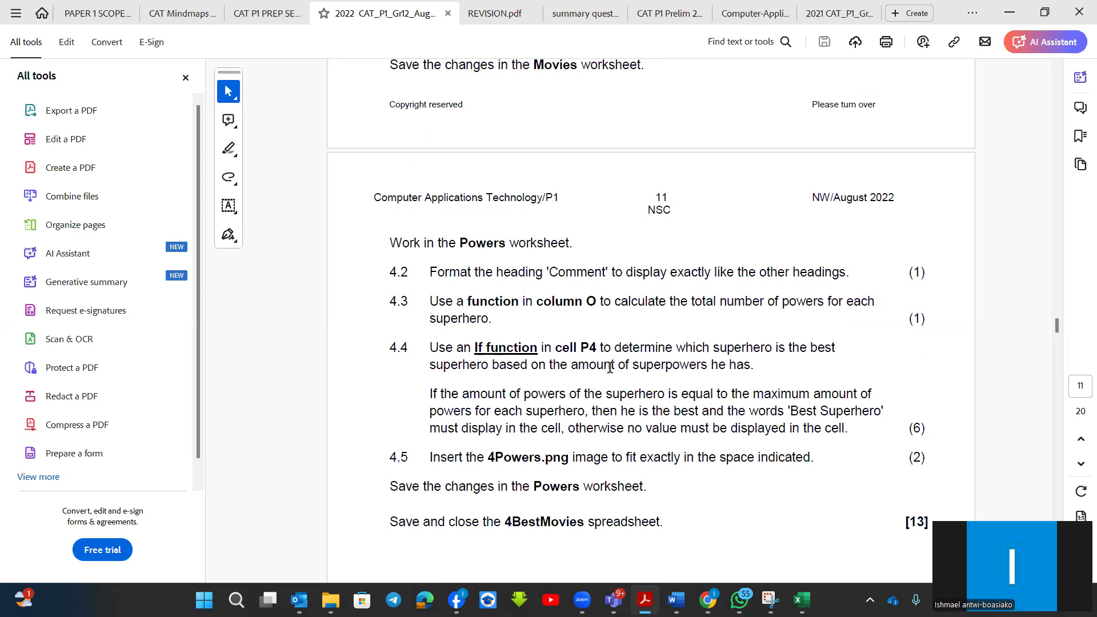
pyautogui.scroll(15, 610, 367)
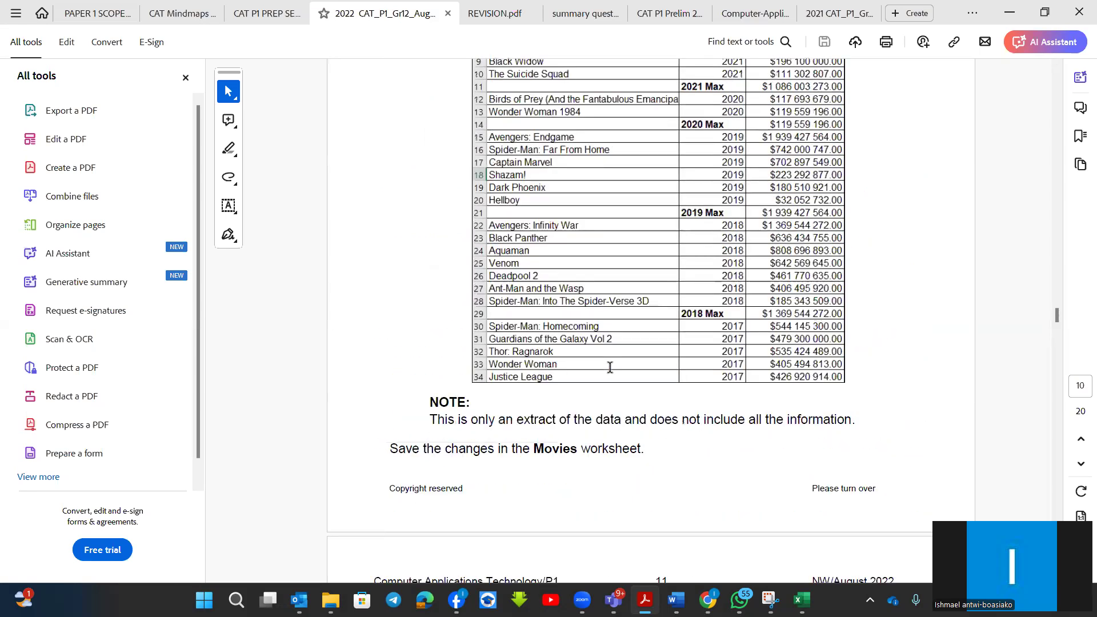
pyautogui.scroll(5, 611, 367)
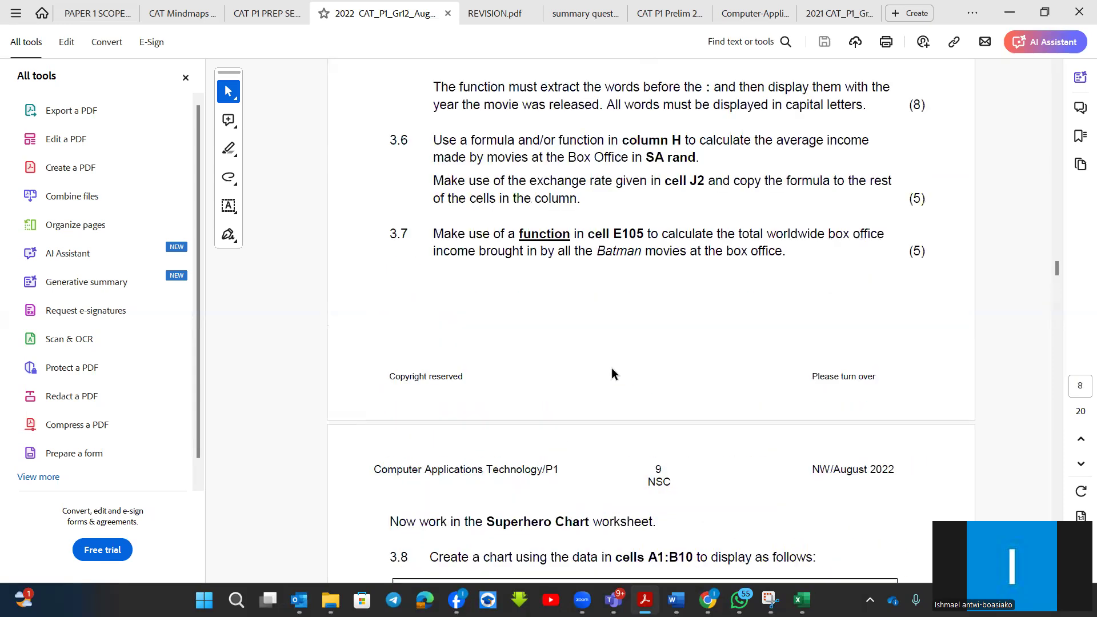
pyautogui.scroll(3, 611, 368)
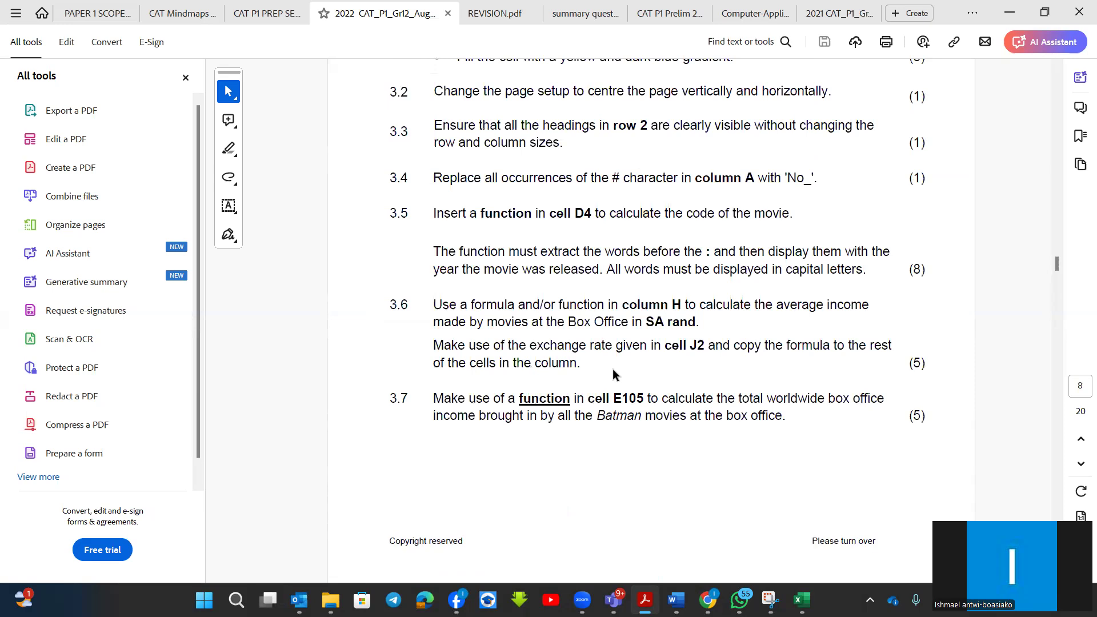
pyautogui.scroll(3, 612, 368)
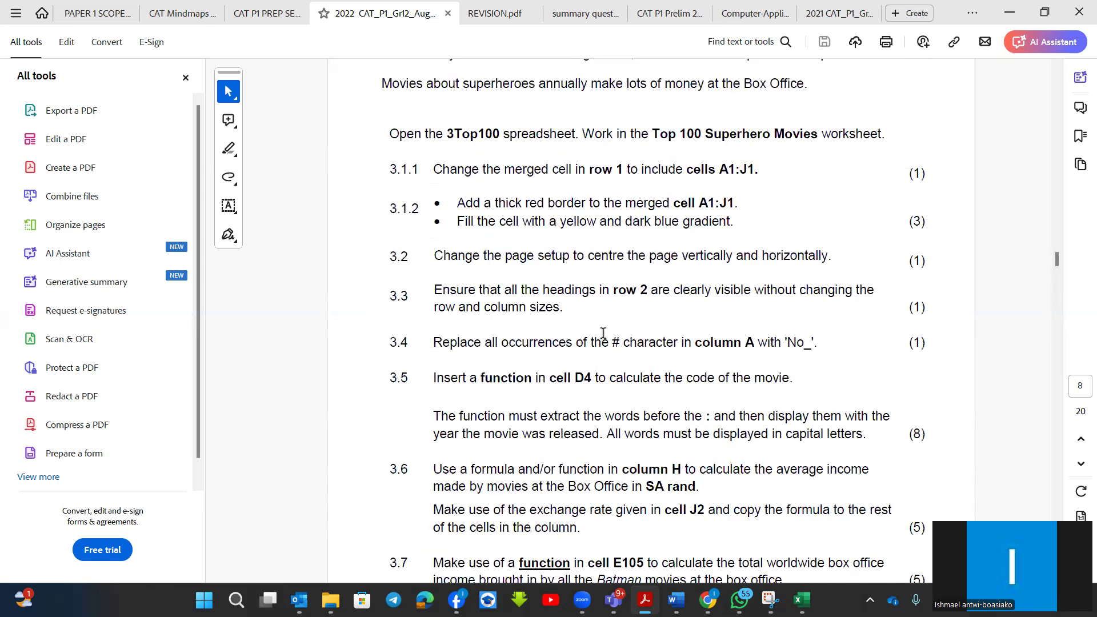
pyautogui.click(491, 13)
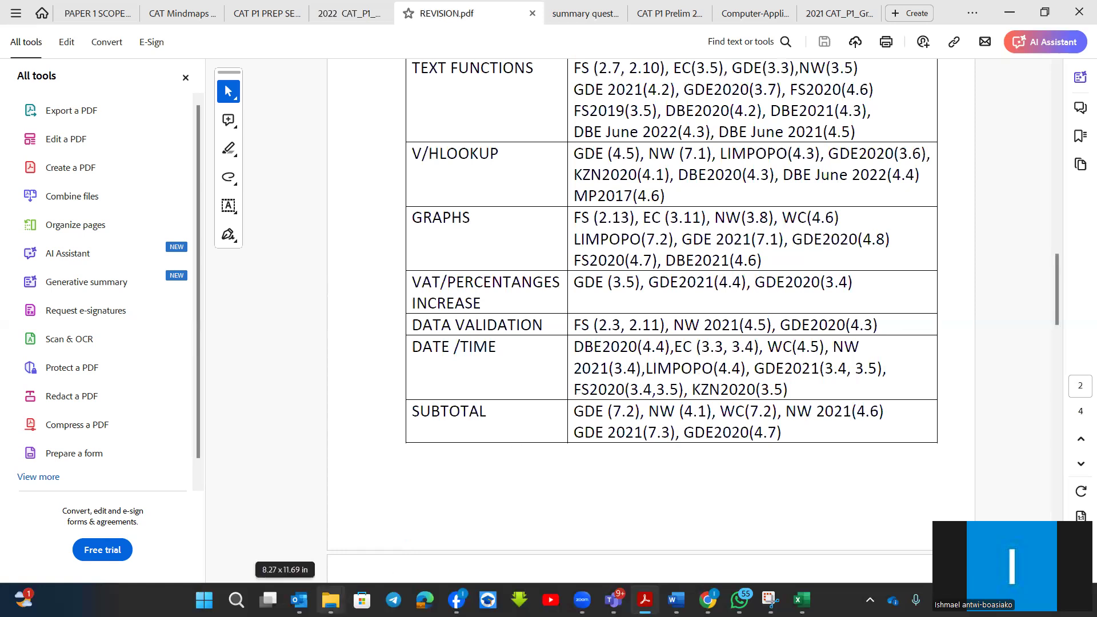
# In File Explorer, open the TrialExamCATP1_2022 folder under Prep Questions, 2022, Limpopo 2022.
pyautogui.moveTo(331, 600)
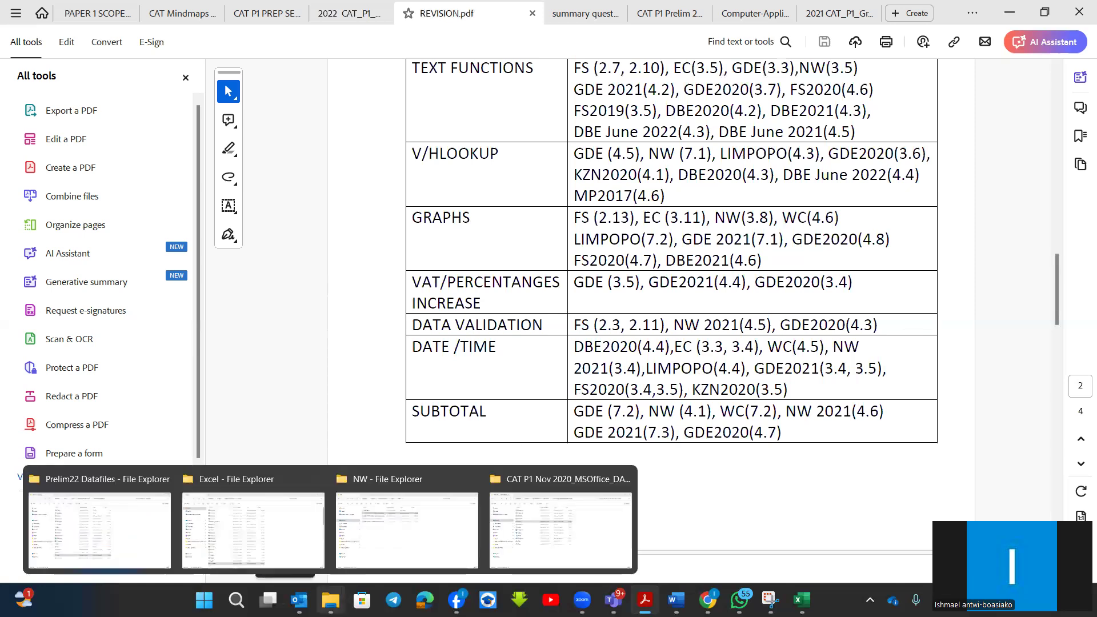
pyautogui.click(455, 524)
pyautogui.click(358, 46)
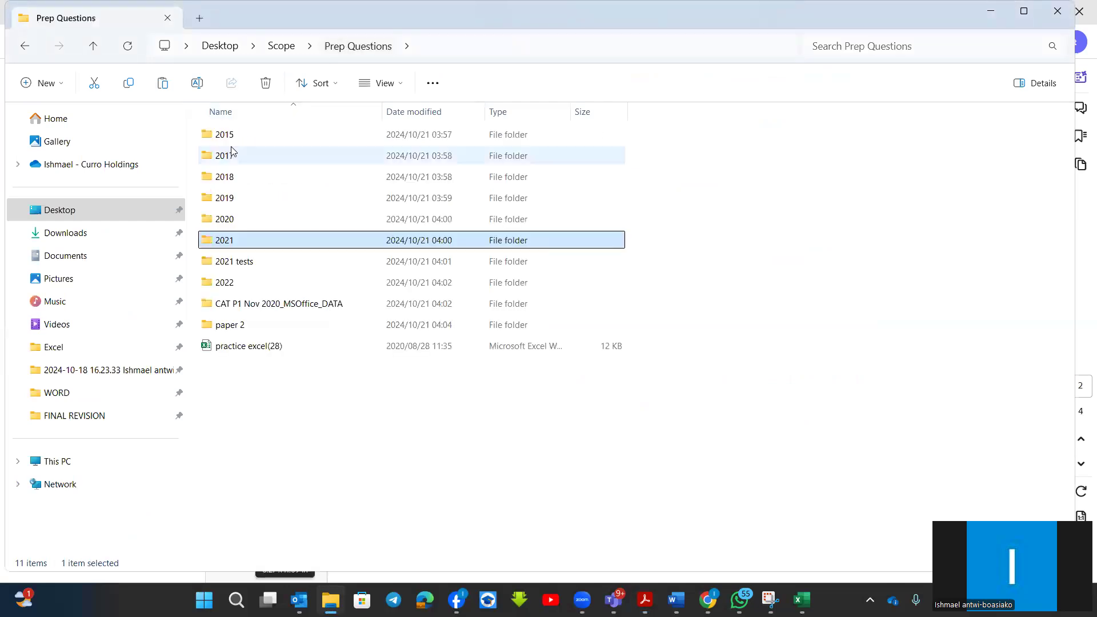
pyautogui.click(229, 286)
pyautogui.doubleClick(230, 286)
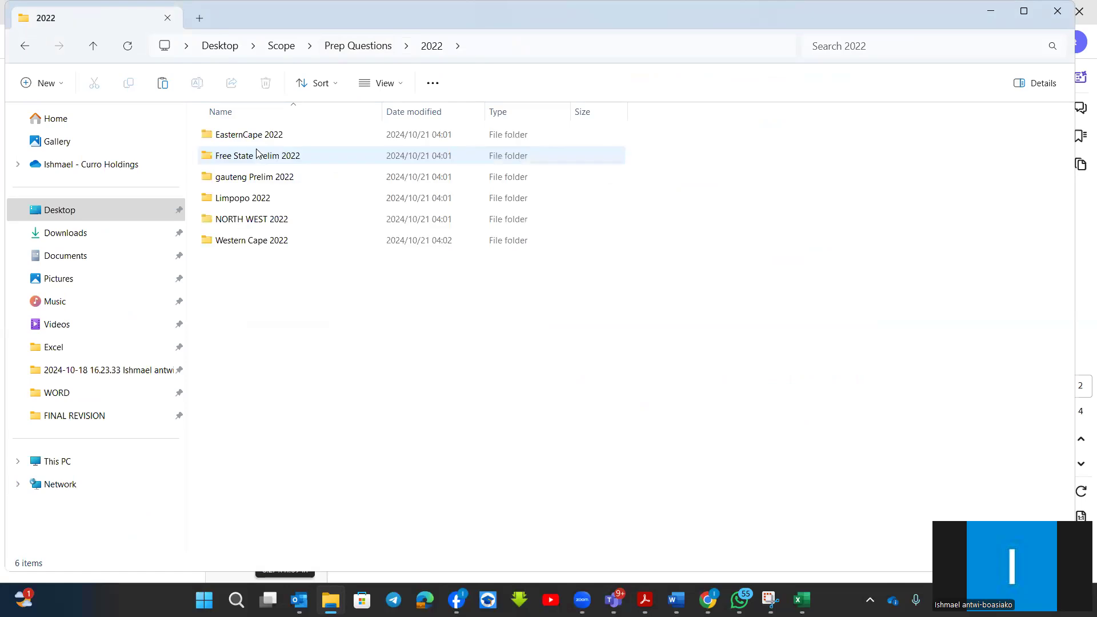
pyautogui.click(250, 200)
pyautogui.doubleClick(251, 200)
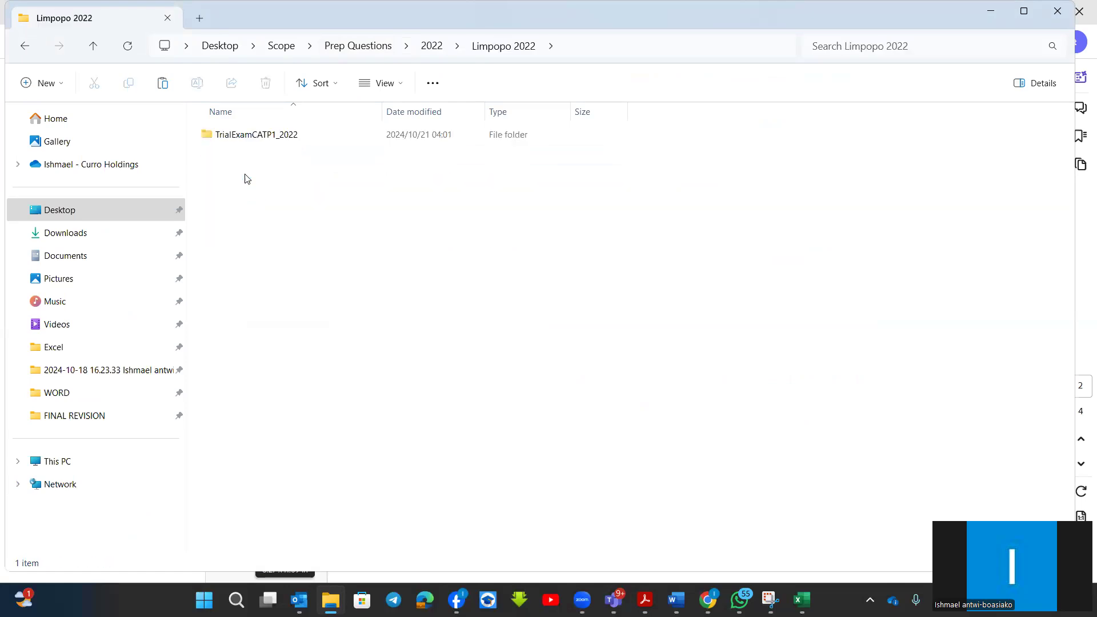
pyautogui.click(245, 136)
pyautogui.doubleClick(246, 136)
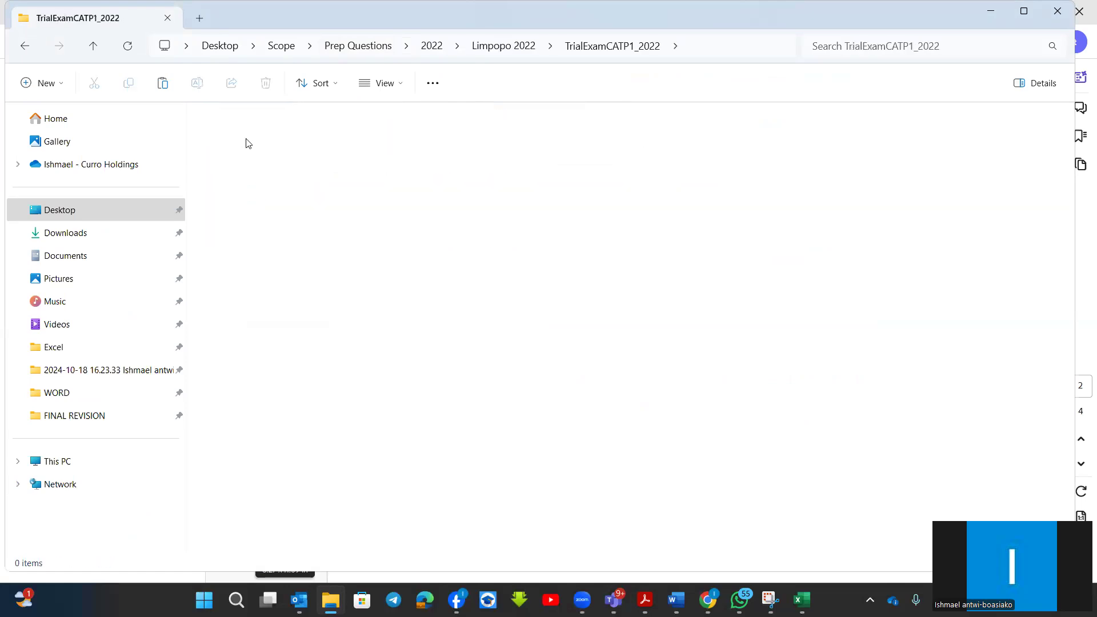
# Open the Gr12CATP1_2022 question paper and the 4Crashes workbook from the CATP1_ExamData_2022 folder.
pyautogui.click(258, 137)
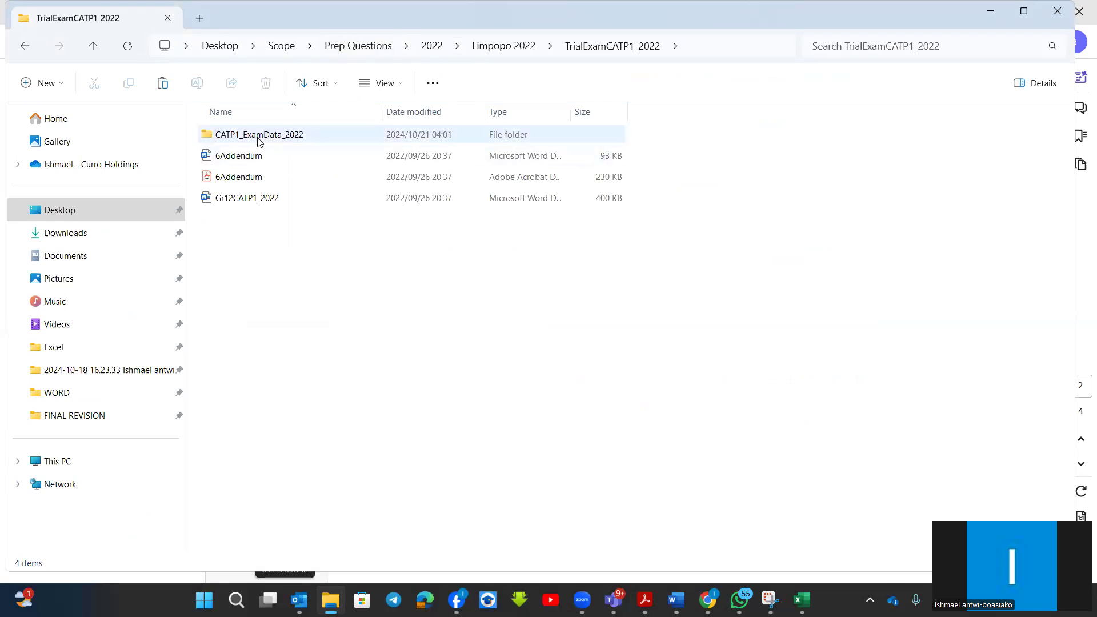
pyautogui.doubleClick(229, 195)
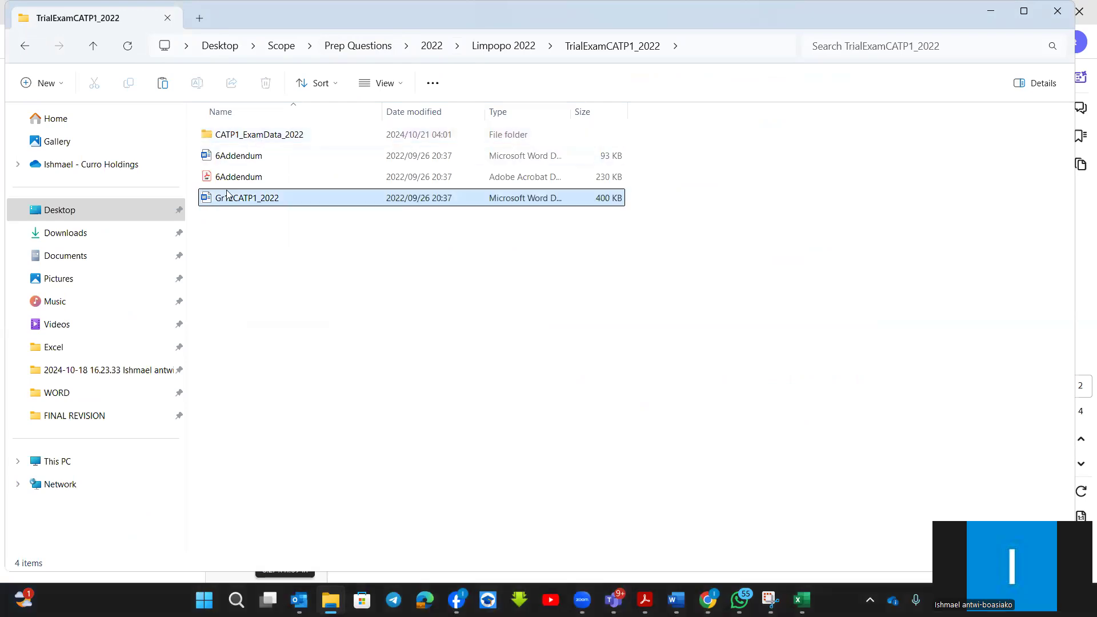
pyautogui.click(250, 136)
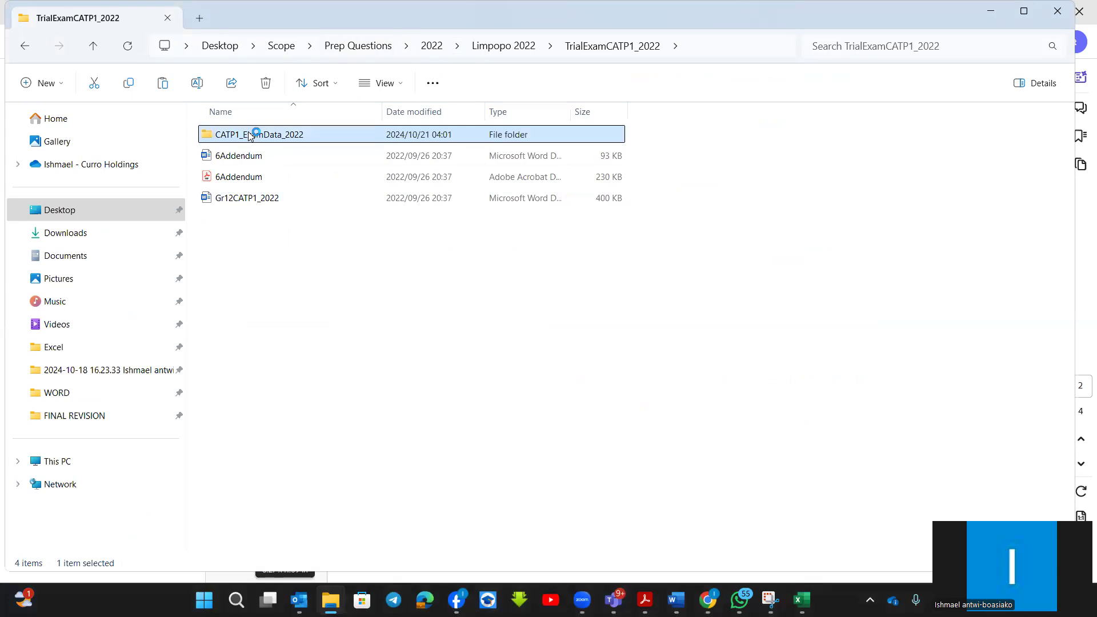
pyautogui.doubleClick(250, 136)
pyautogui.click(240, 241)
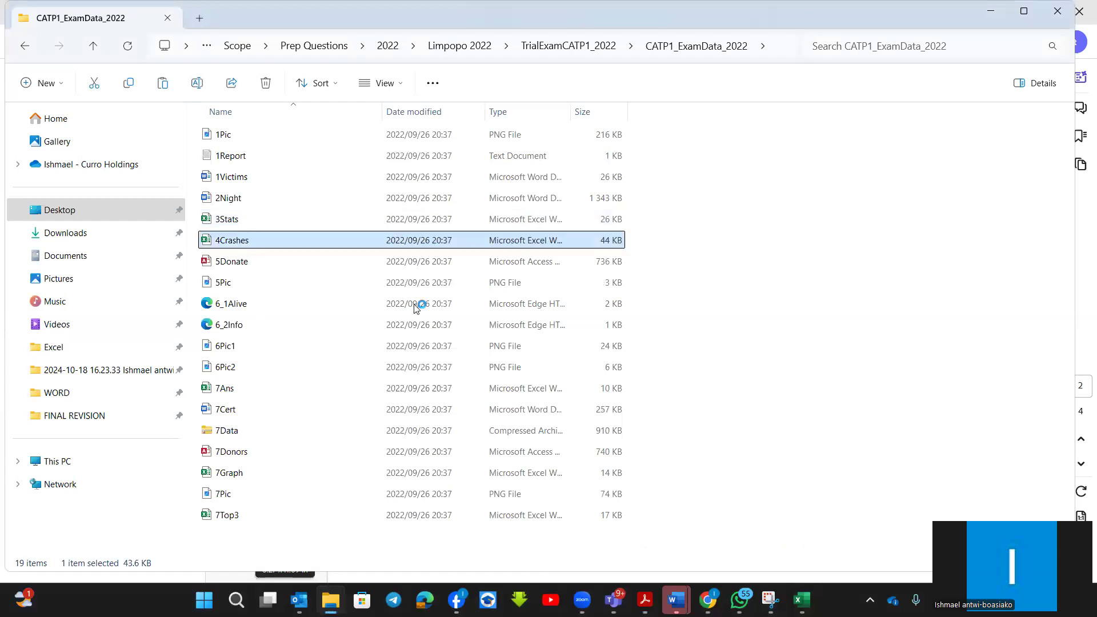
# Switch to the Gr12CATP1_2022 document in Word.
pyautogui.click(683, 597)
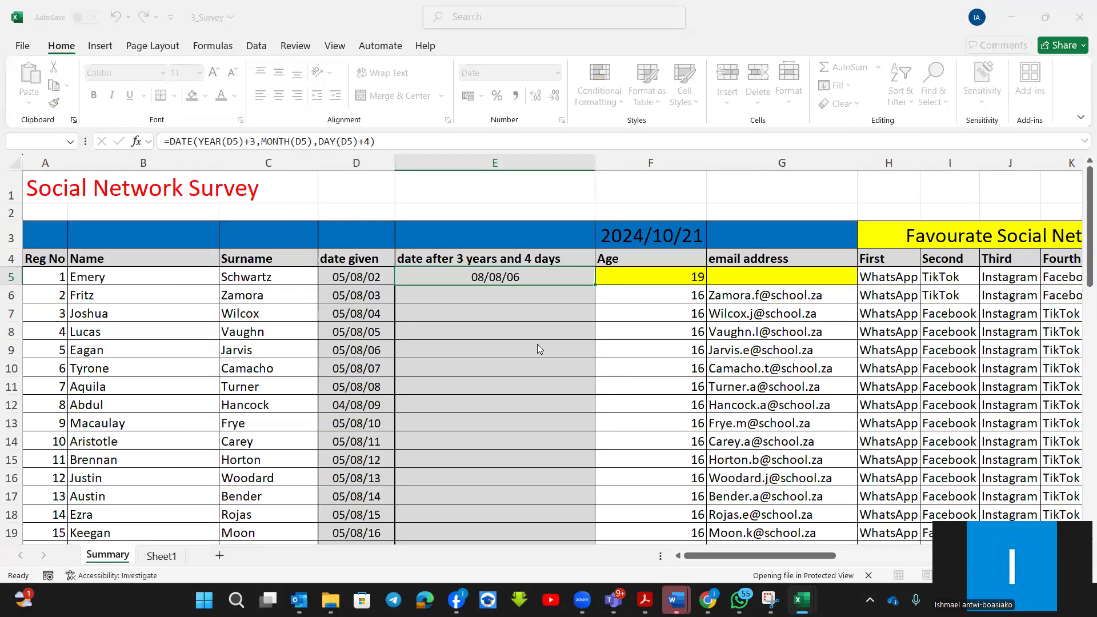
pyautogui.click(678, 599)
pyautogui.click(823, 525)
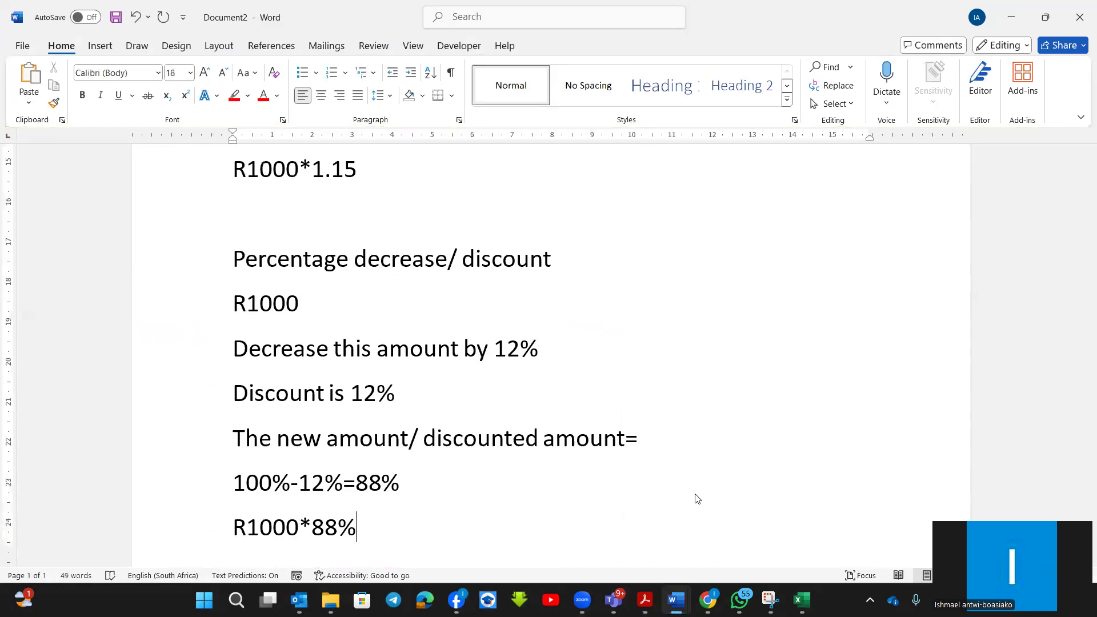
pyautogui.click(670, 598)
pyautogui.click(660, 529)
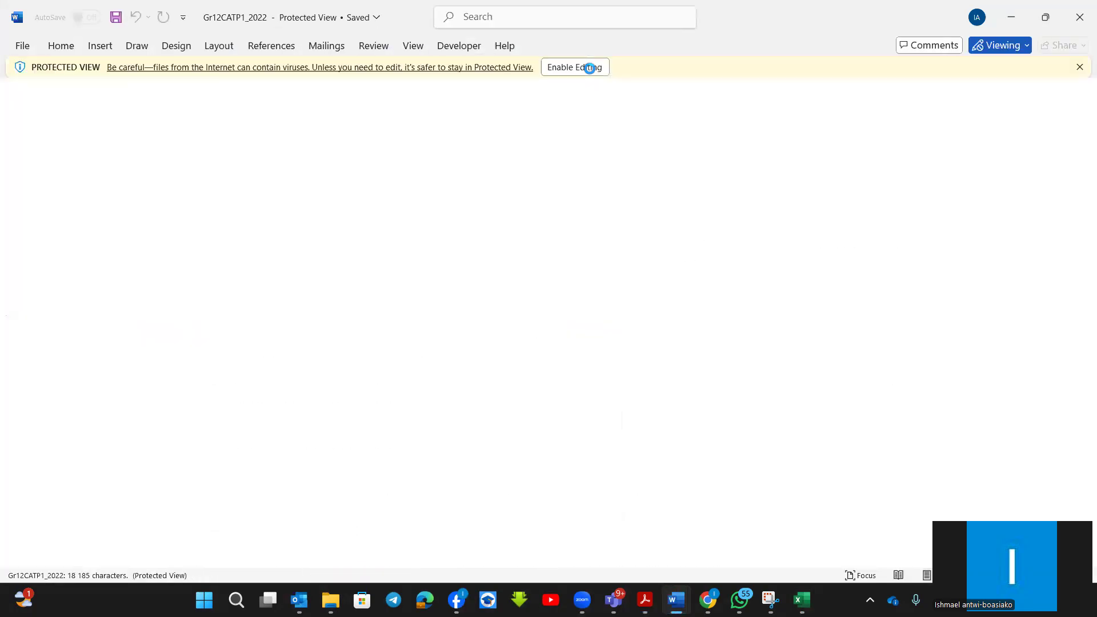
# Find question 4 in the Gr12CATP1_2022 paper, and enable editing in the 4Crashes workbook in Excel.
pyautogui.scroll(-20, 645, 353)
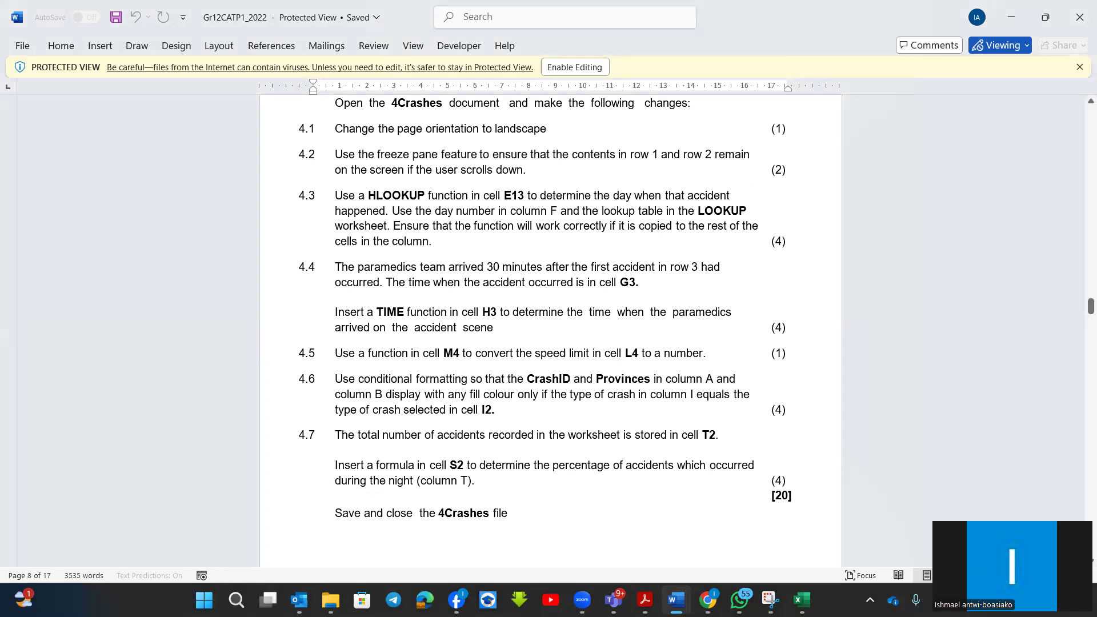
pyautogui.moveTo(801, 599)
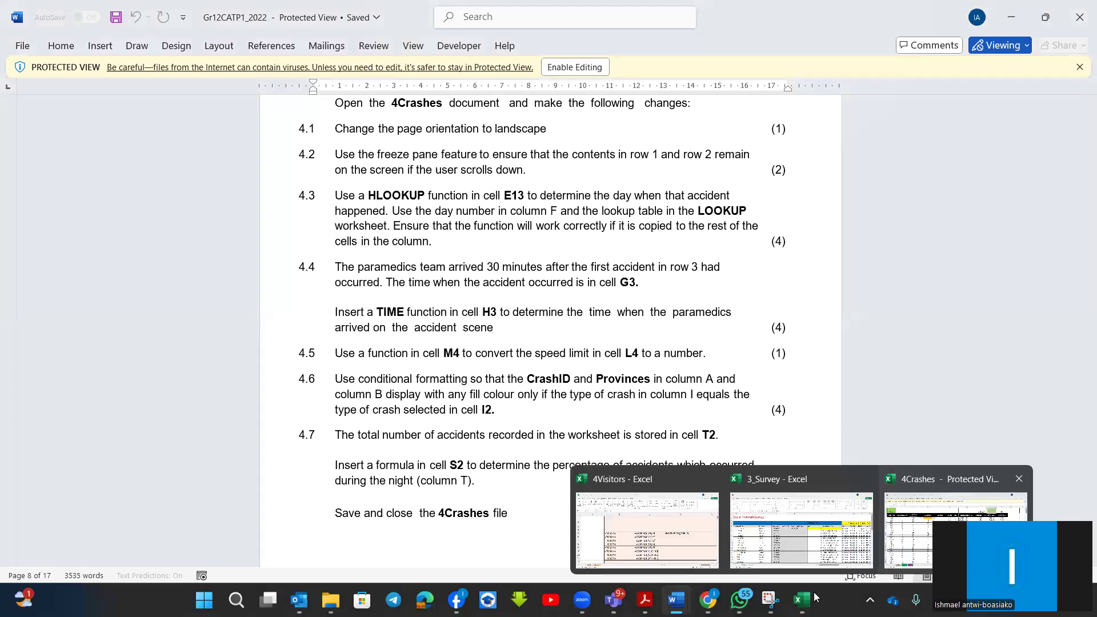
pyautogui.click(950, 526)
pyautogui.click(574, 67)
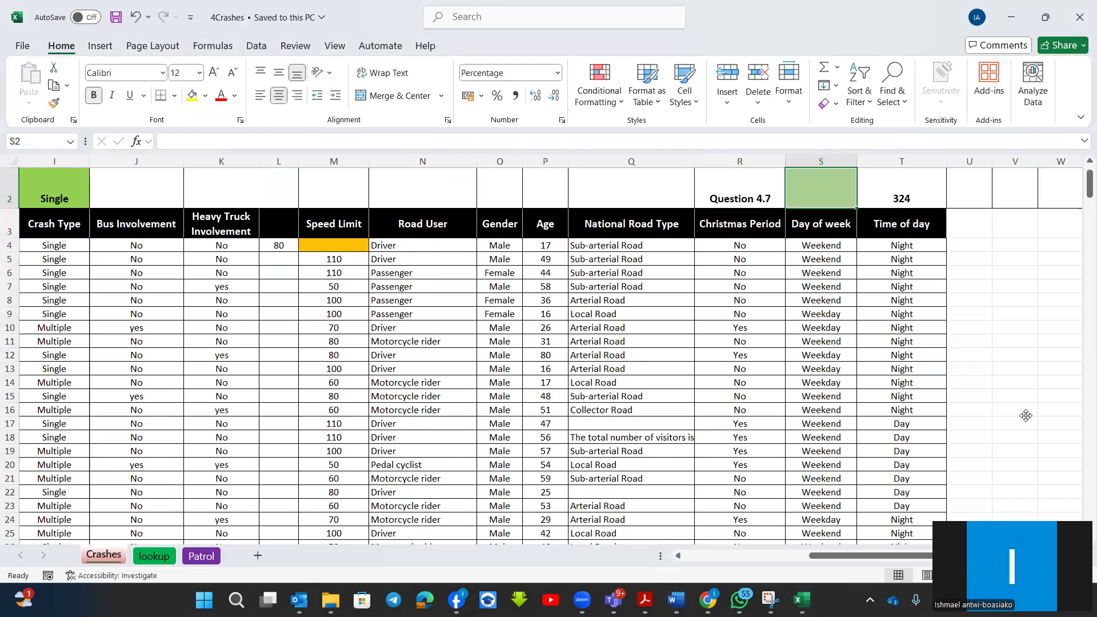
# Locate the yellow Question 4.4 cell H4 on the Crashes sheet and check question 4.4 in the Word paper before returning to Excel.
pyautogui.hscroll(-5, 1026, 415)
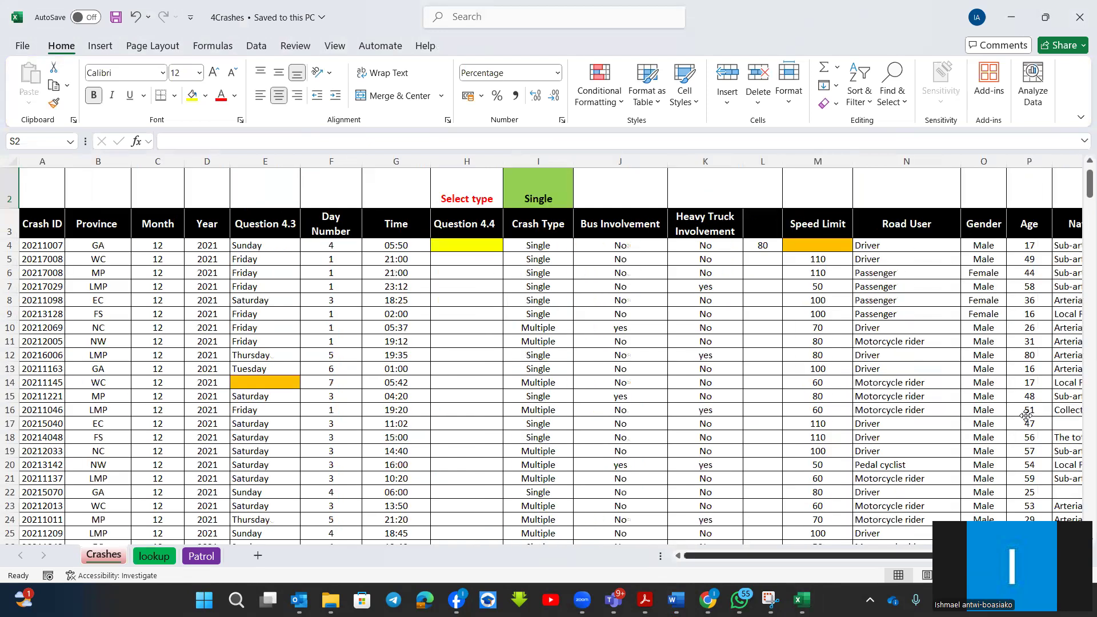
pyautogui.click(463, 245)
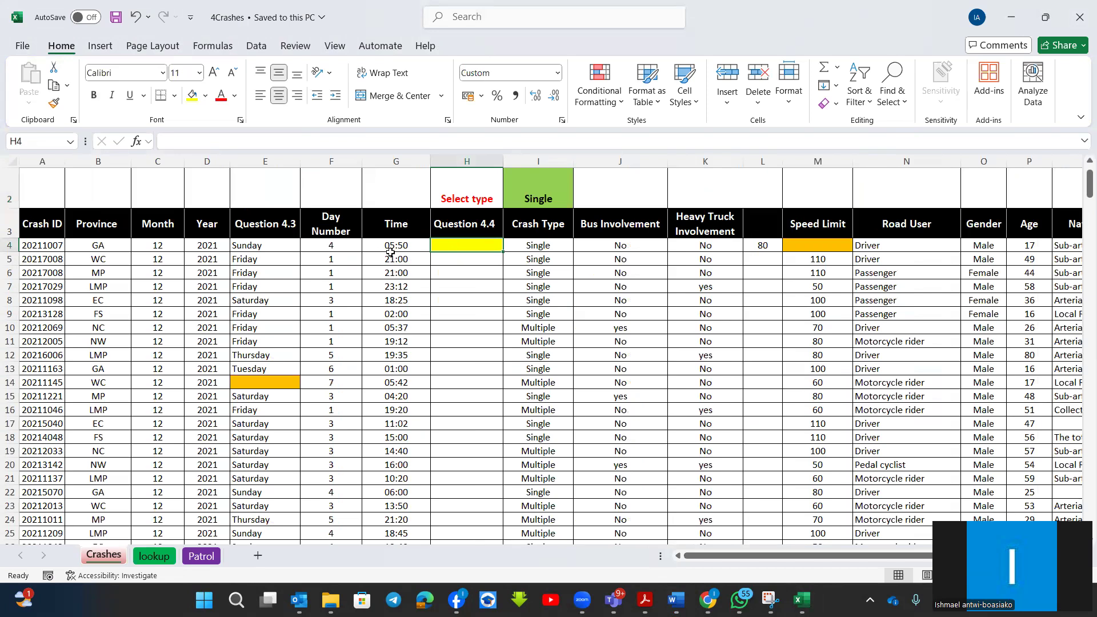
pyautogui.scroll(1, 391, 252)
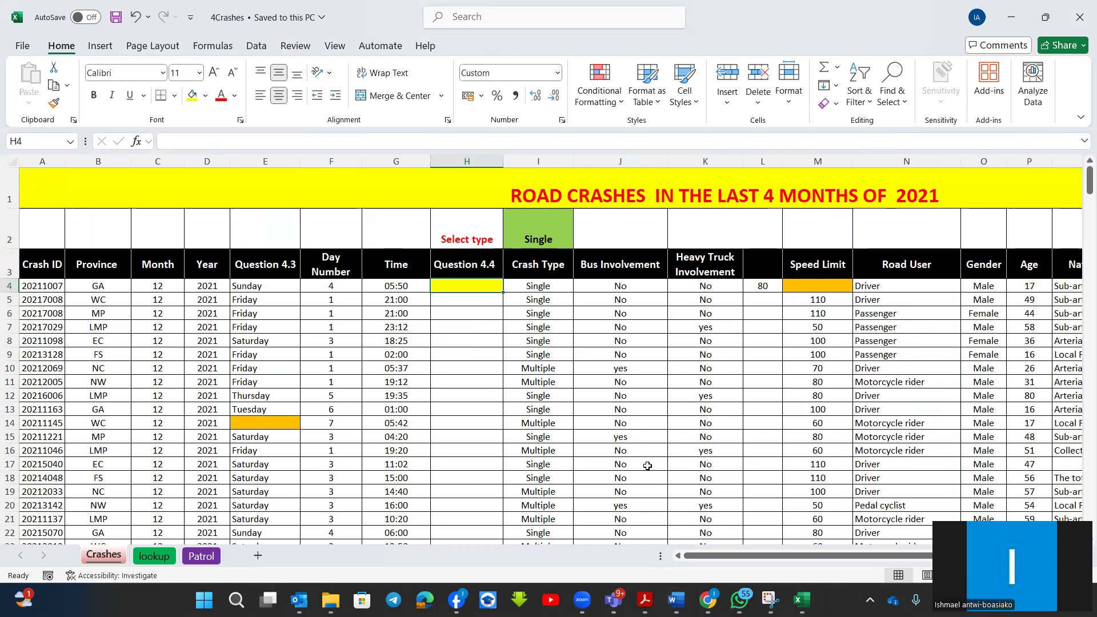
pyautogui.moveTo(676, 600)
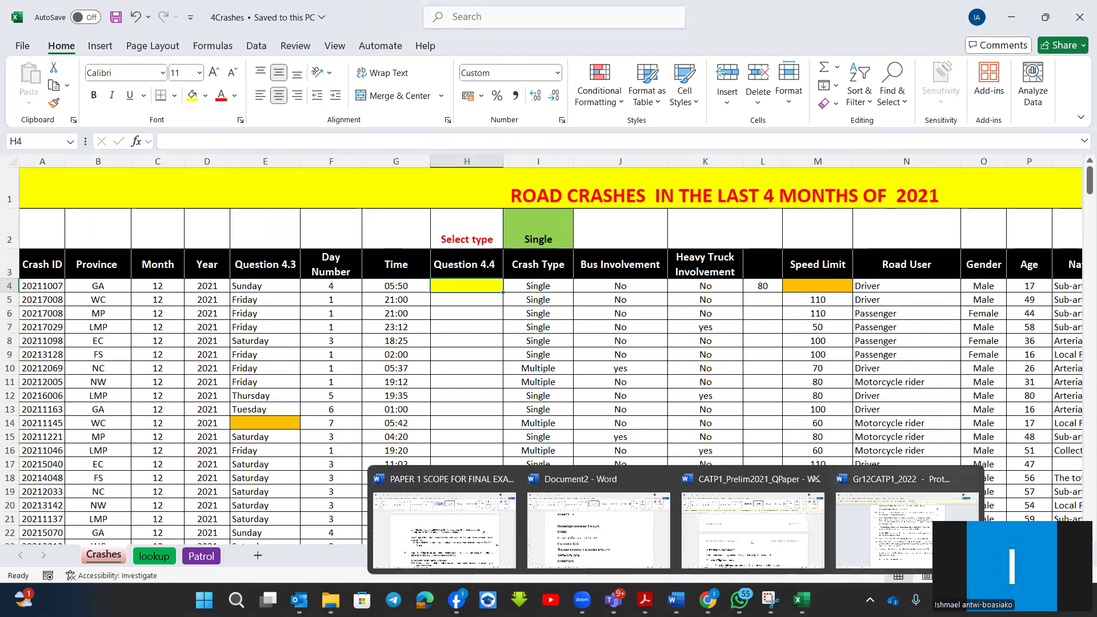
pyautogui.click(907, 531)
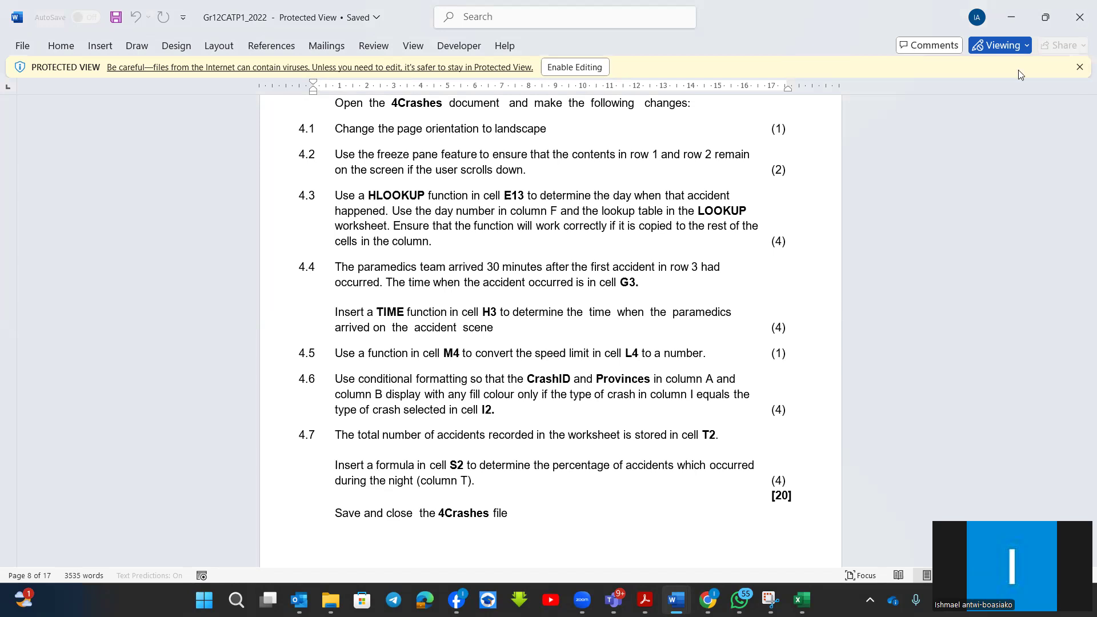
pyautogui.hotkey('alt', 'Tab')
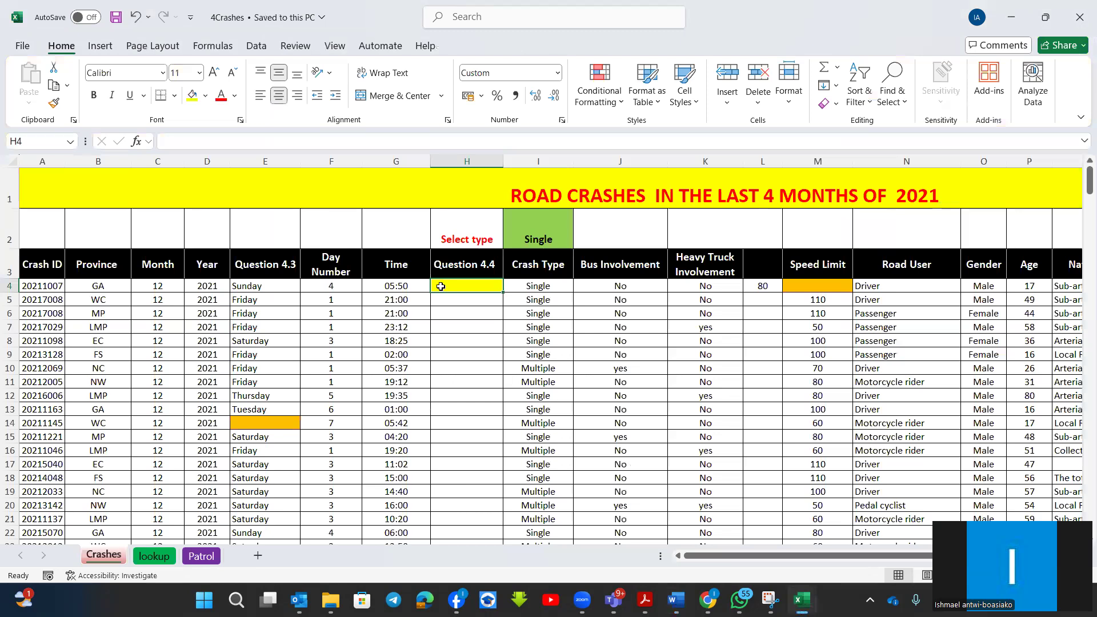
# Widen column H to about twice its width and enlarge the font of cell H4 to 22.
pyautogui.moveTo(503, 162); pyautogui.dragTo(552, 175)
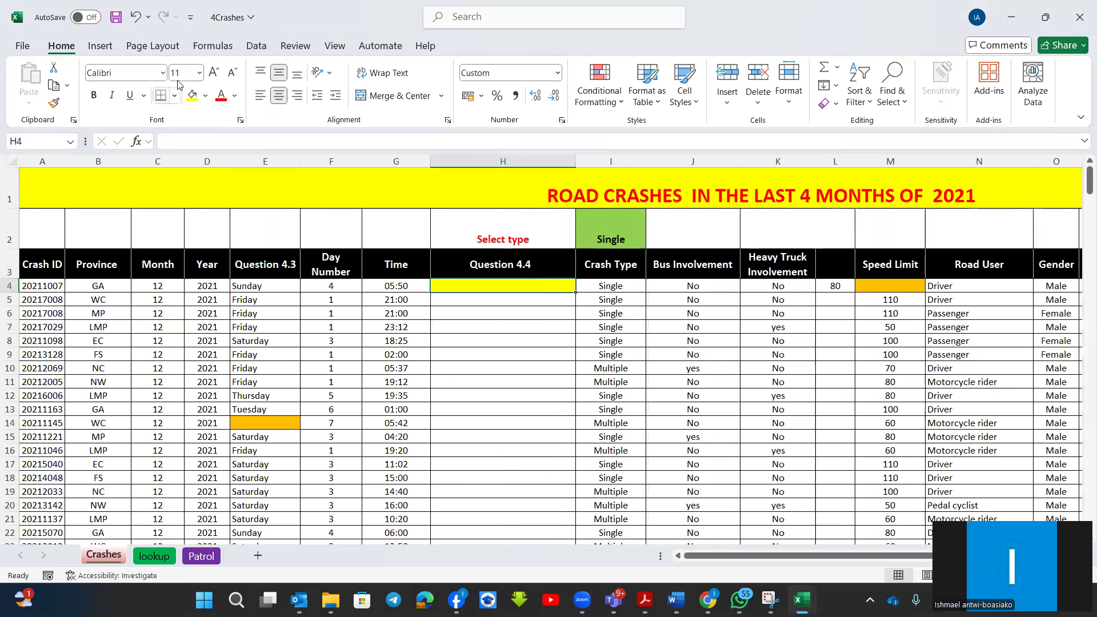
pyautogui.click(216, 75)
pyautogui.click(216, 74)
pyautogui.click(216, 75)
pyautogui.click(216, 75)
pyautogui.click(215, 74)
pyautogui.click(215, 74)
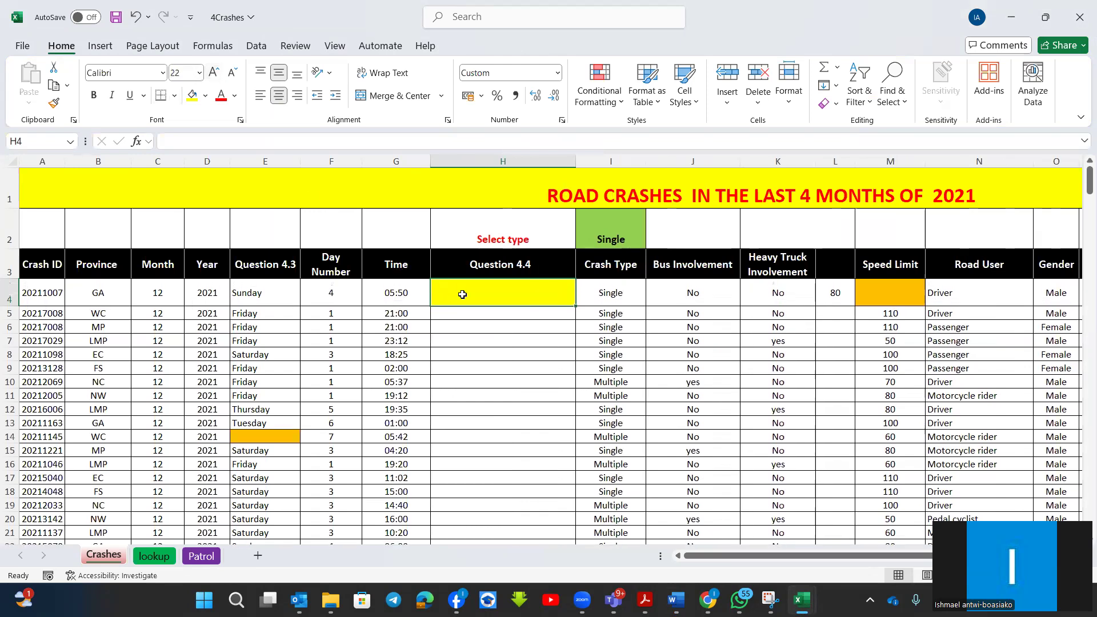
# Start a TIME function in H4 through the Function Arguments dialog, with hour(G4) as the Hour argument.
pyautogui.write('=')
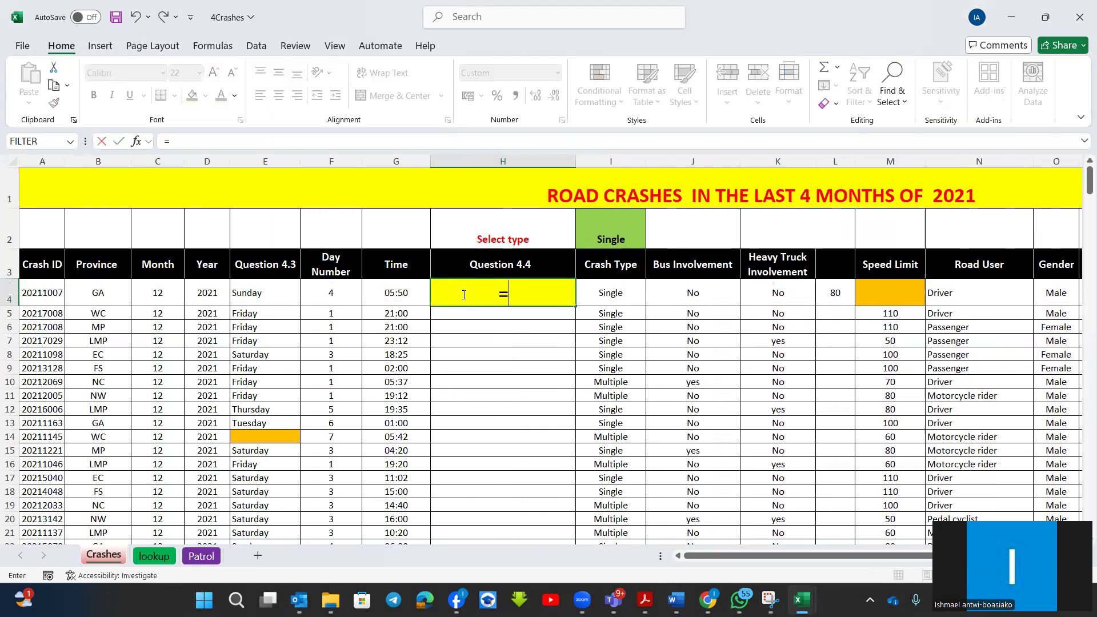
pyautogui.write('tim')
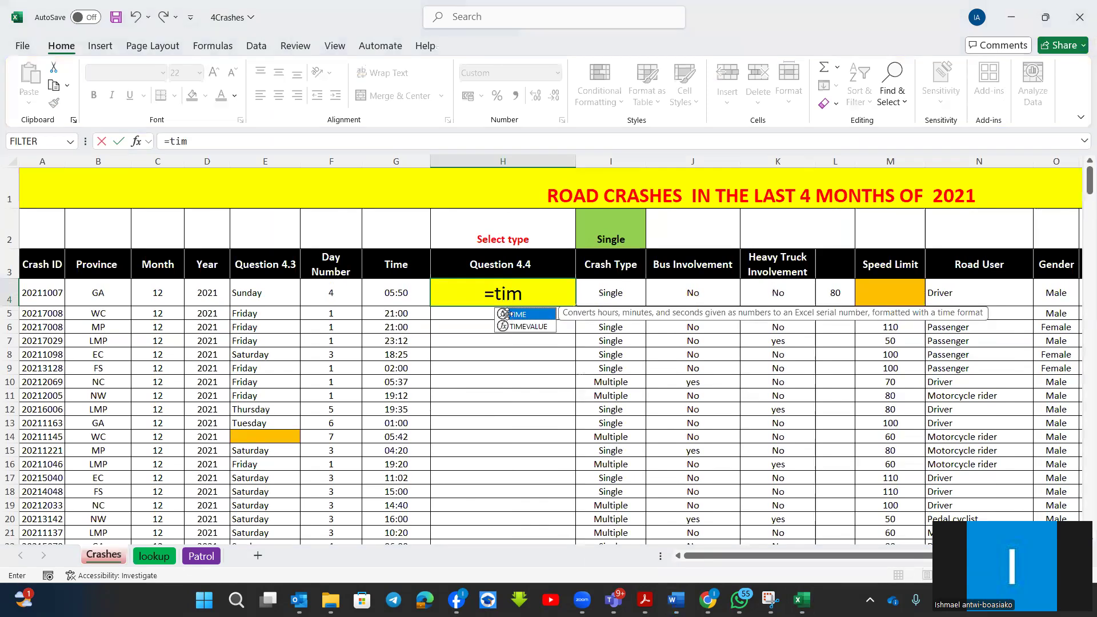
pyautogui.press('Tab')
pyautogui.click(136, 141)
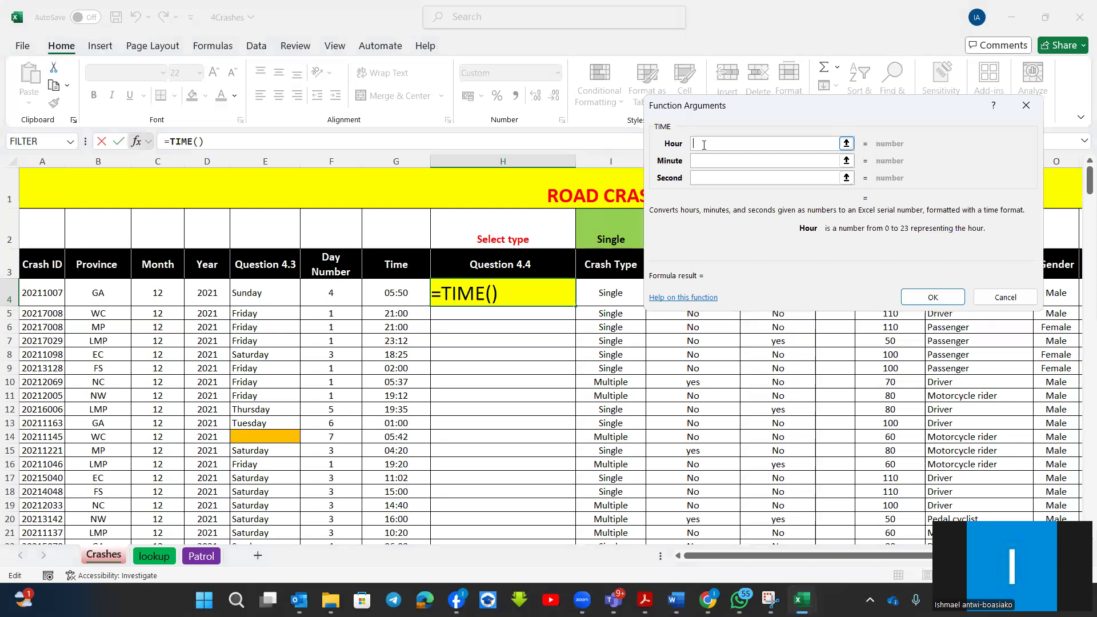
pyautogui.write('hour(')
pyautogui.click(400, 298)
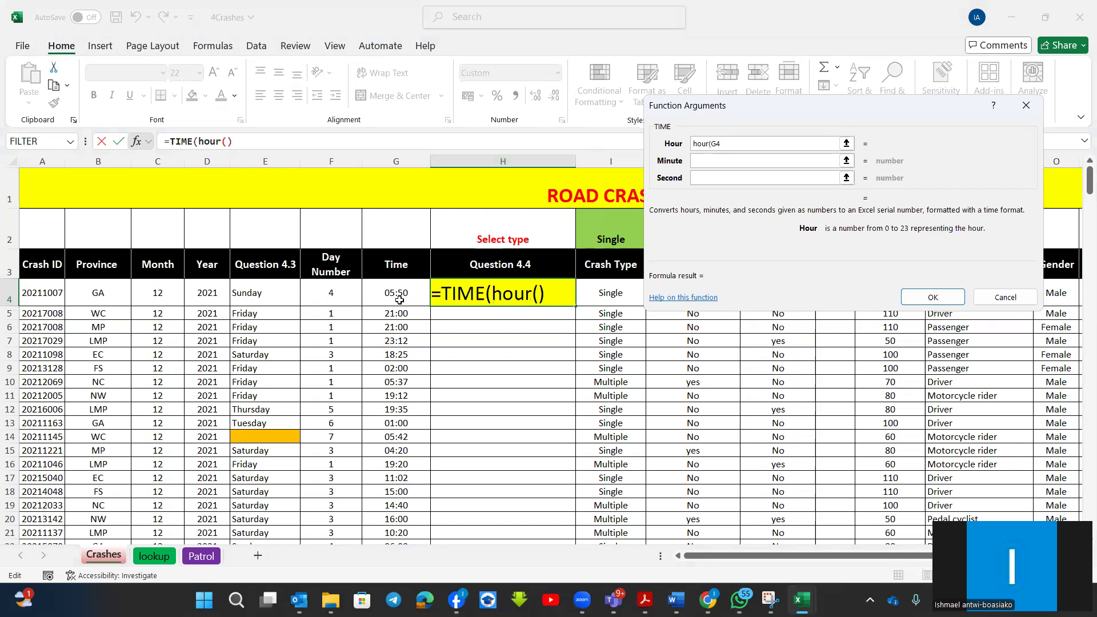
pyautogui.write(')')
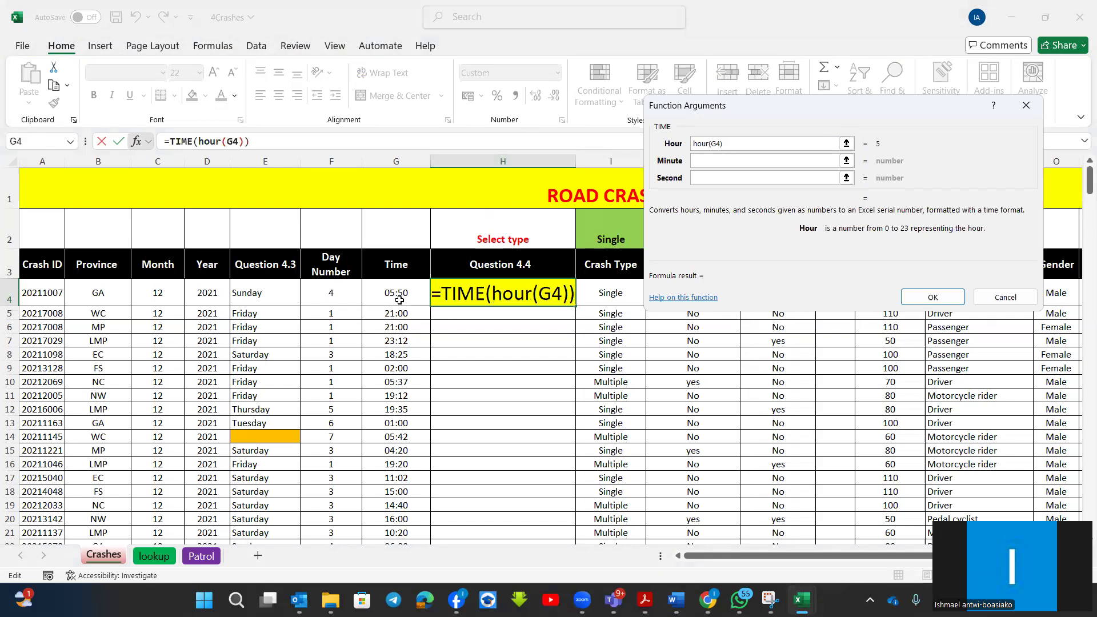
# Enter minute(G4) as the Minute argument and second(G4) as the Second argument of the TIME function.
pyautogui.click(732, 161)
pyautogui.write('minute(')
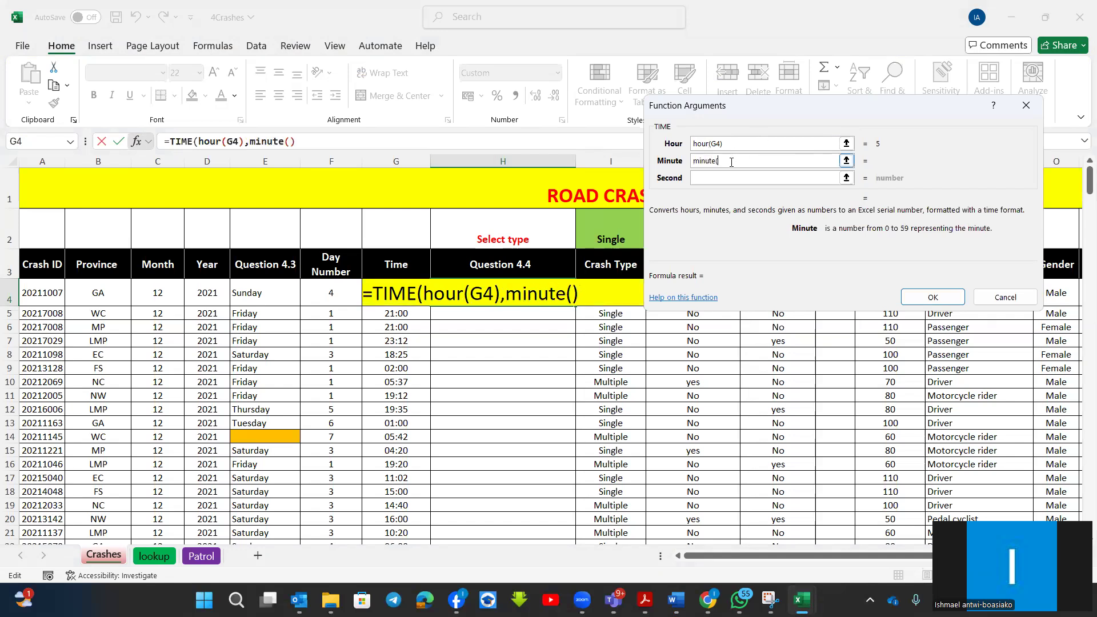
pyautogui.click(387, 294)
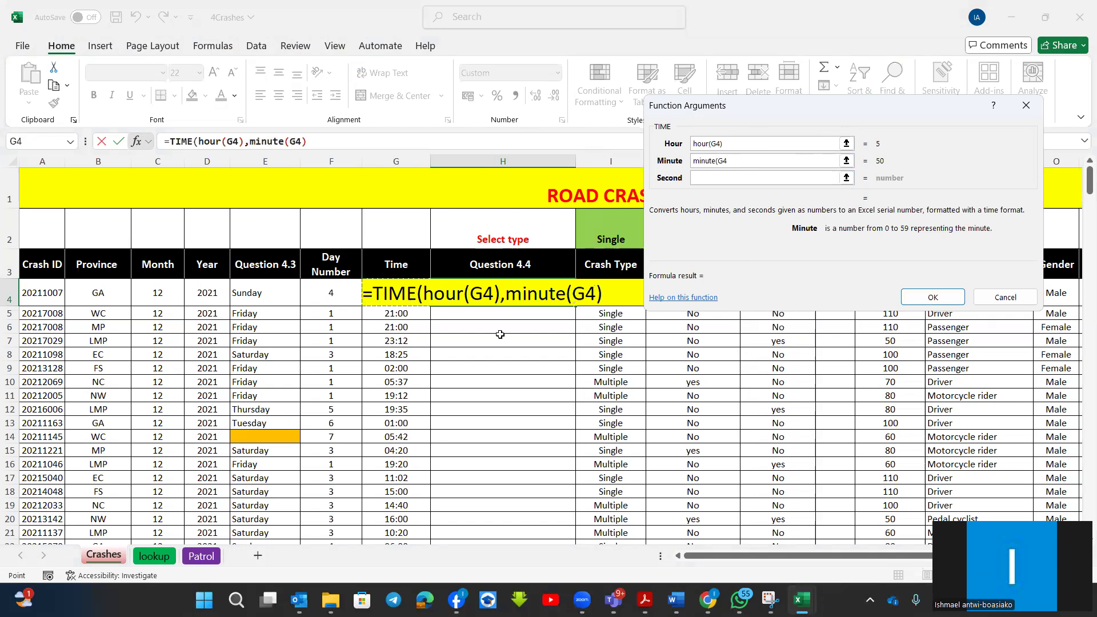
pyautogui.write(')')
pyautogui.click(729, 178)
pyautogui.write('second(')
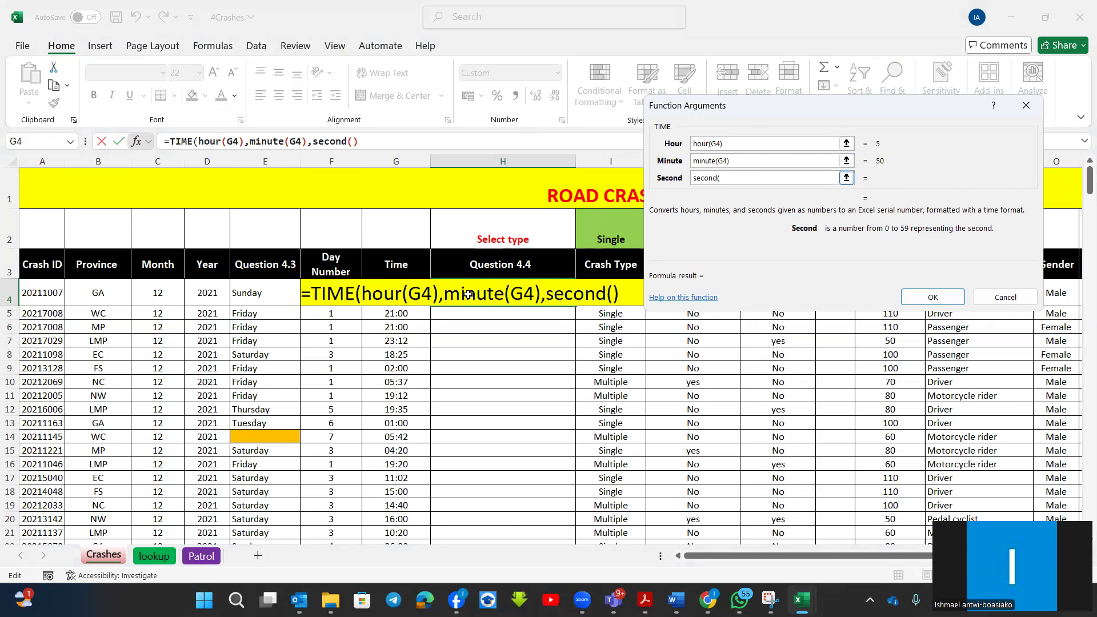
pyautogui.click(385, 291)
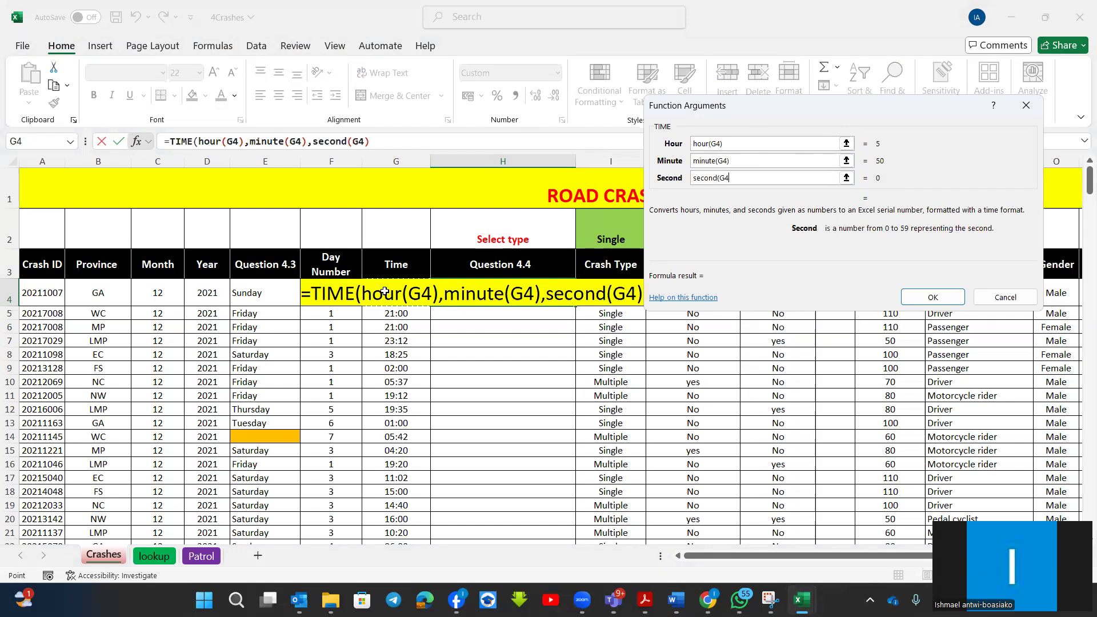
pyautogui.write(')')
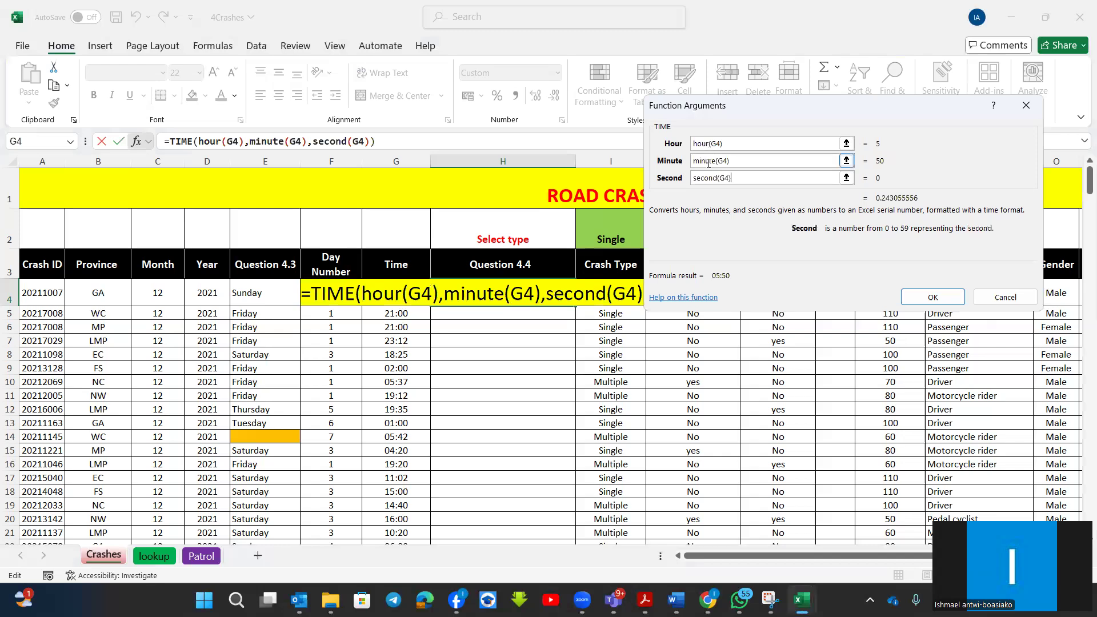
# Add +30 to the Minute argument, complete the TIME formula and fill it down the Question 4.4 column.
pyautogui.click(748, 161)
pyautogui.write('+30')
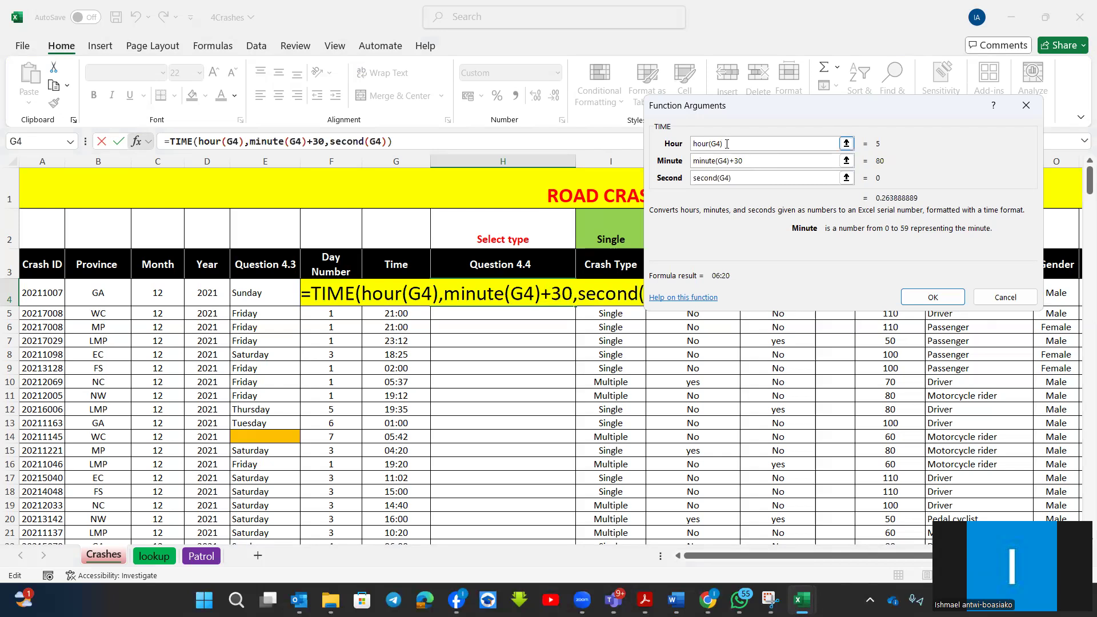
pyautogui.click(927, 298)
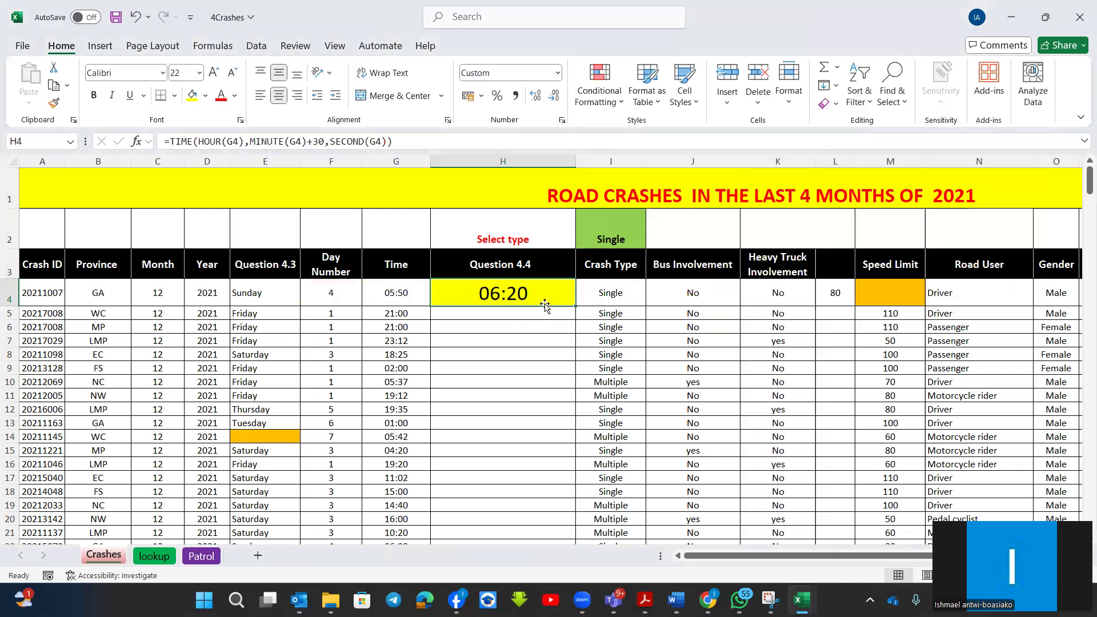
pyautogui.doubleClick(574, 306)
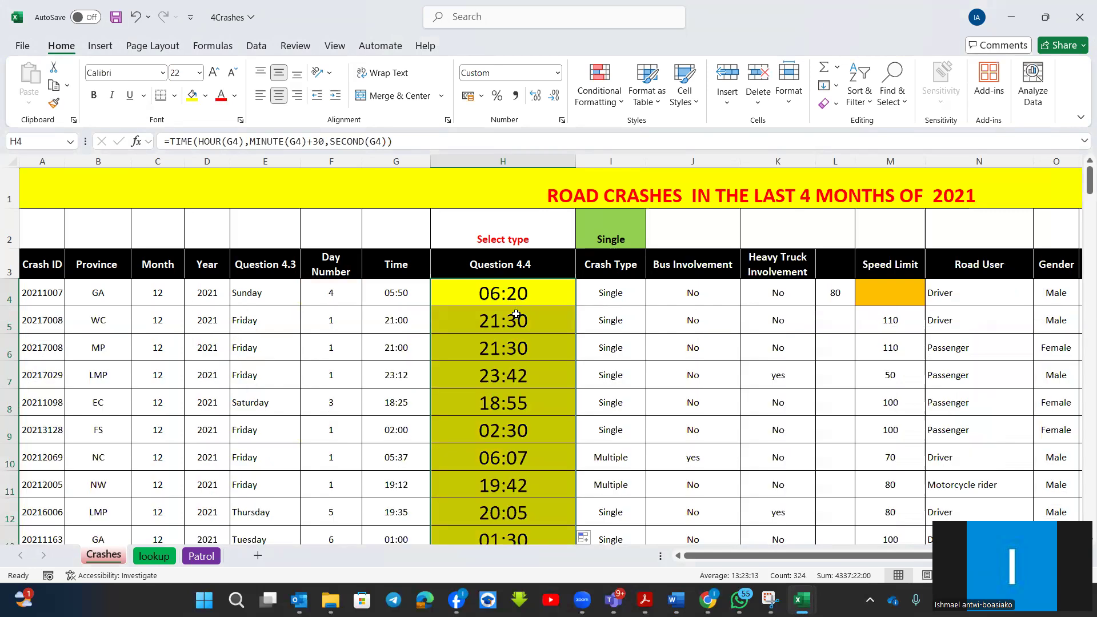
# Insert a blank column before the Question 4.4 column and widen the new column H.
pyautogui.rightClick(462, 159)
pyautogui.click(452, 158)
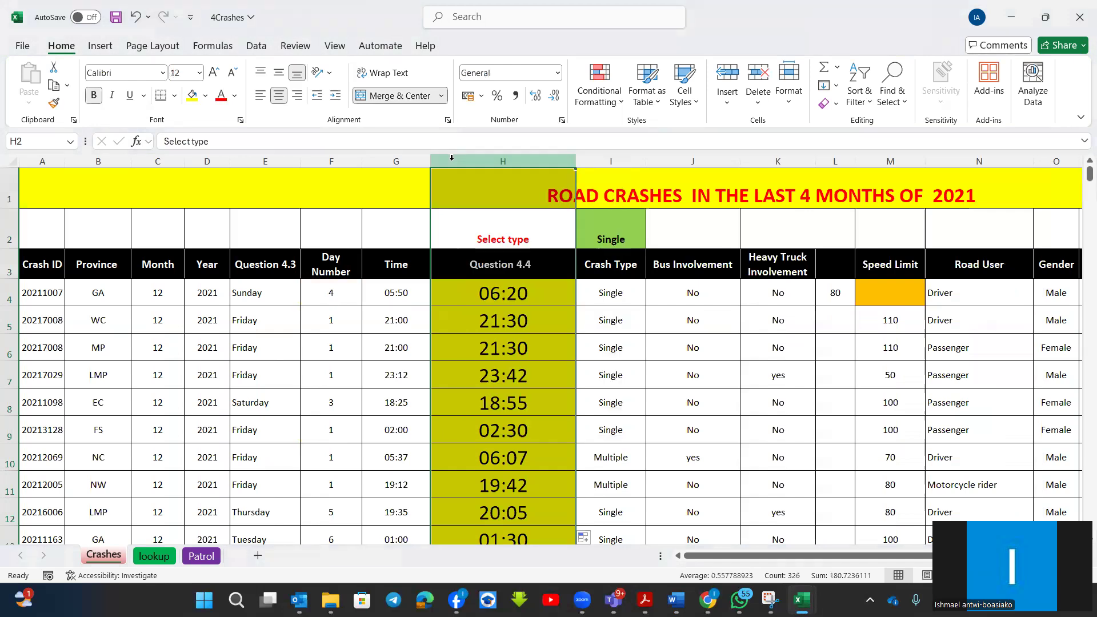
pyautogui.rightClick(451, 159)
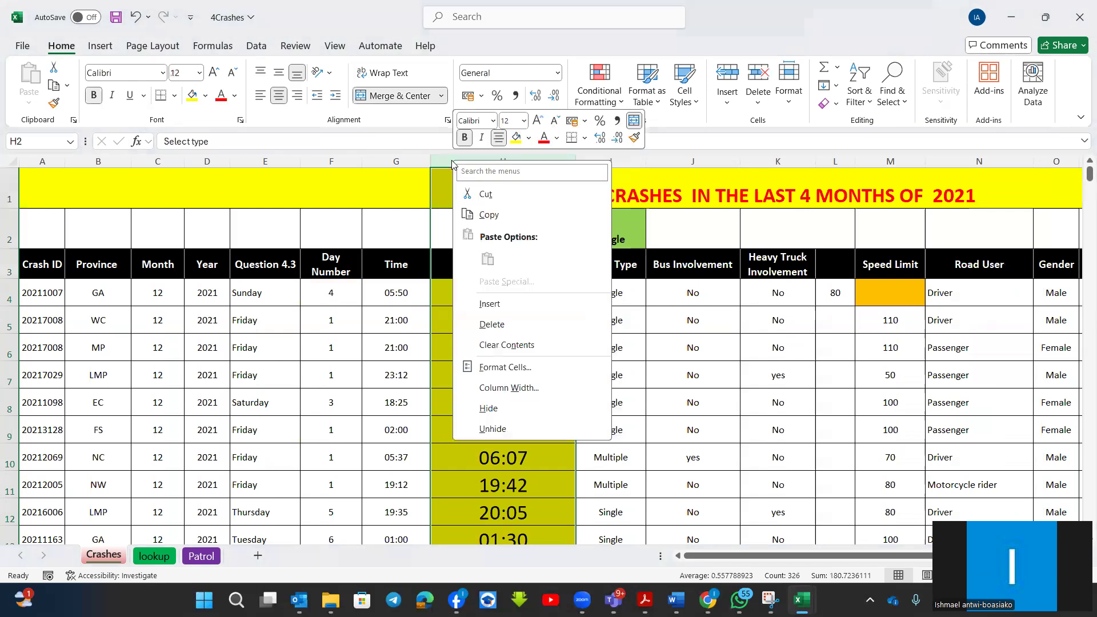
pyautogui.click(490, 303)
pyautogui.moveTo(499, 161); pyautogui.dragTo(547, 174)
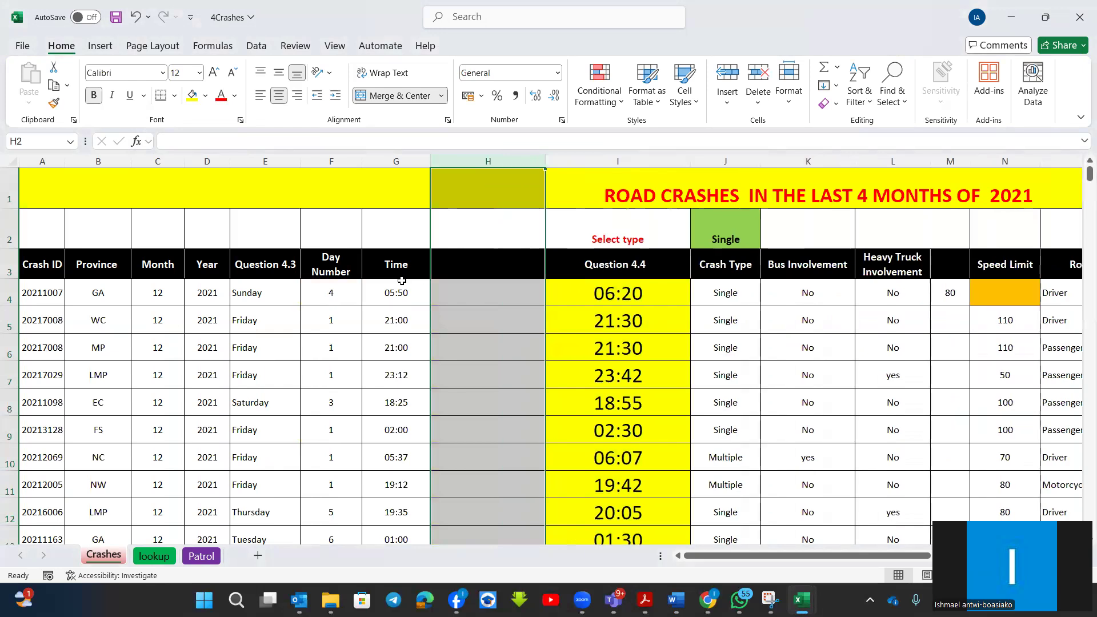
# Copy the time in G4 into cell H4 of the new column.
pyautogui.click(476, 297)
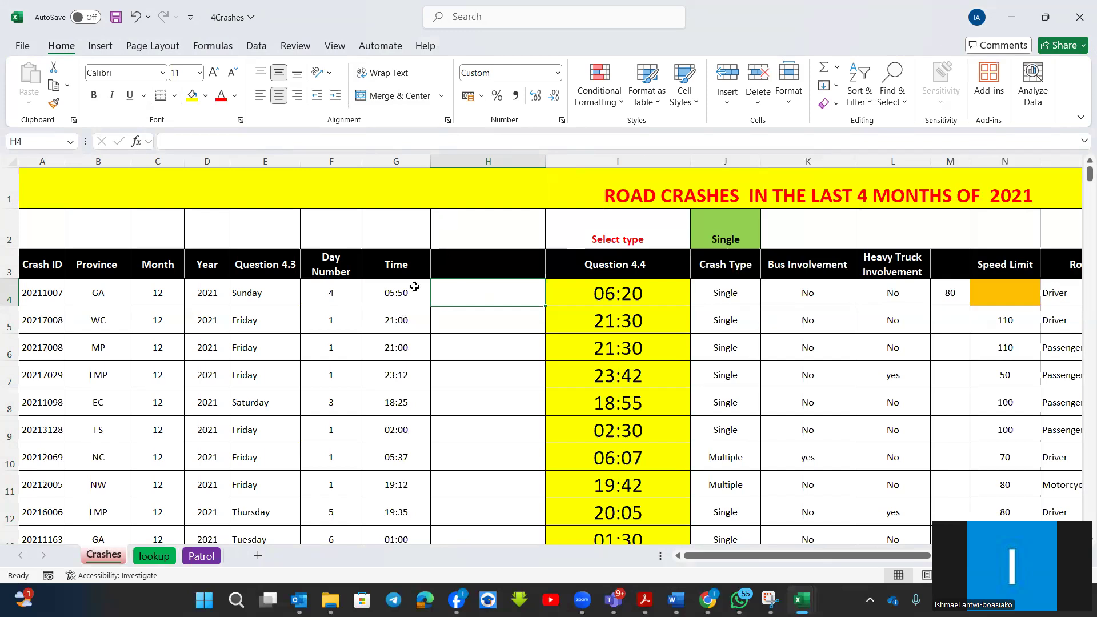
pyautogui.click(396, 297)
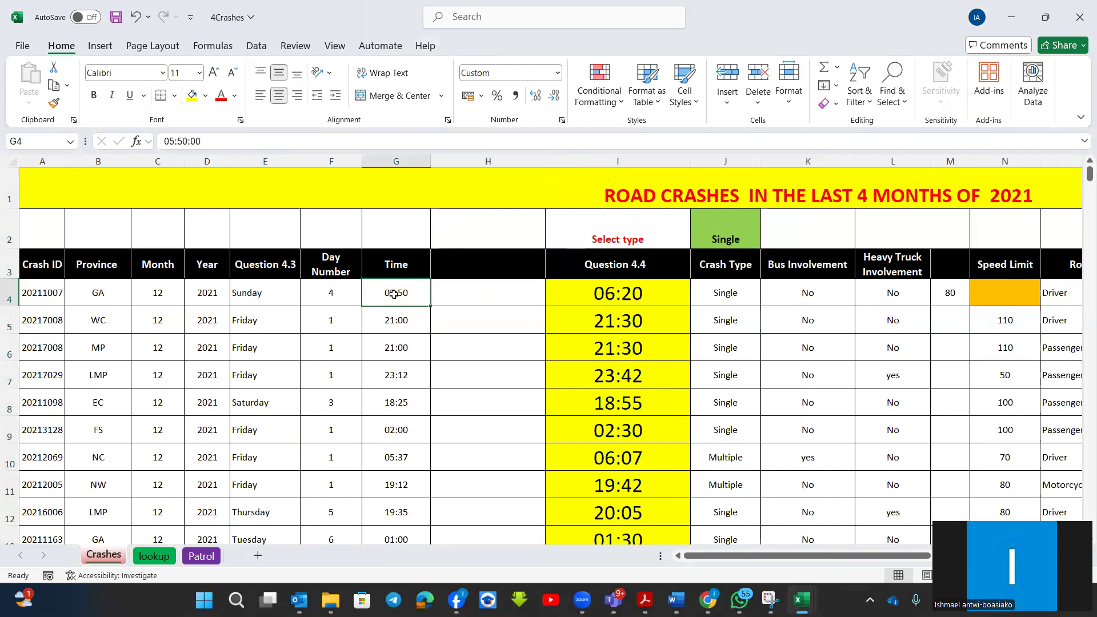
pyautogui.hotkey('ctrl', 'c')
pyautogui.click(468, 288)
pyautogui.hotkey('ctrl', 'v')
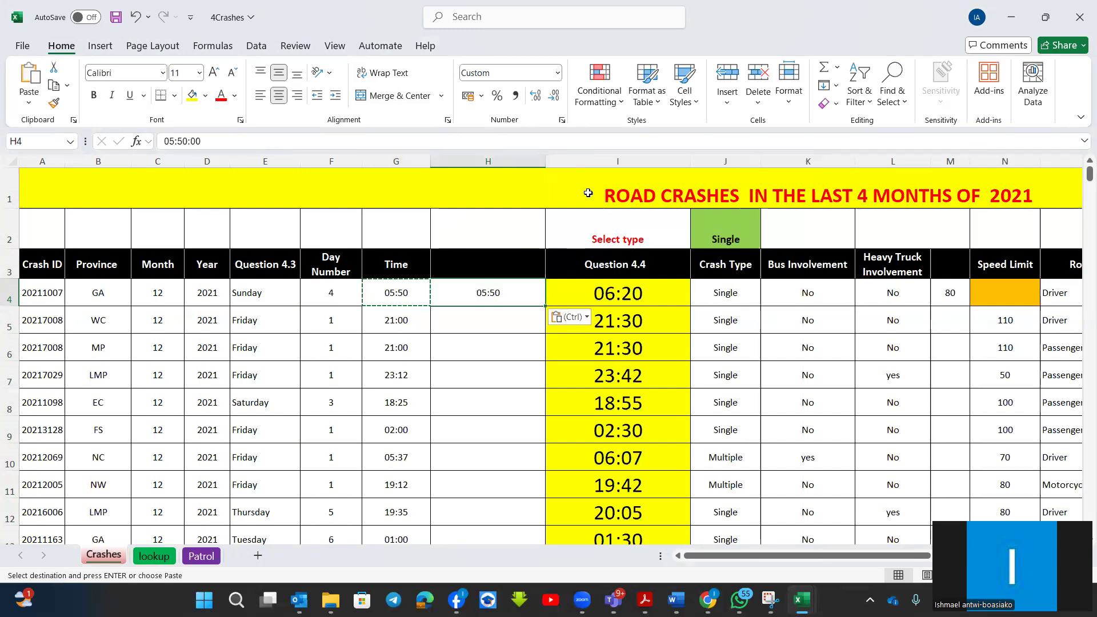
# Insert another blank column between column H and the Question 4.4 column.
pyautogui.click(567, 163)
pyautogui.rightClick(568, 165)
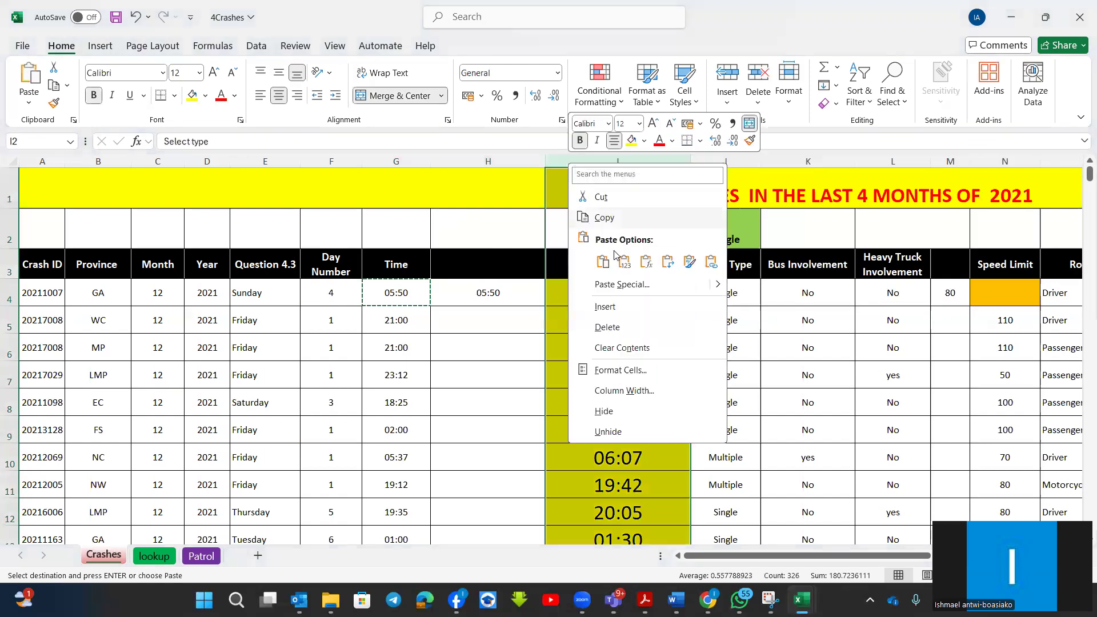
pyautogui.click(606, 308)
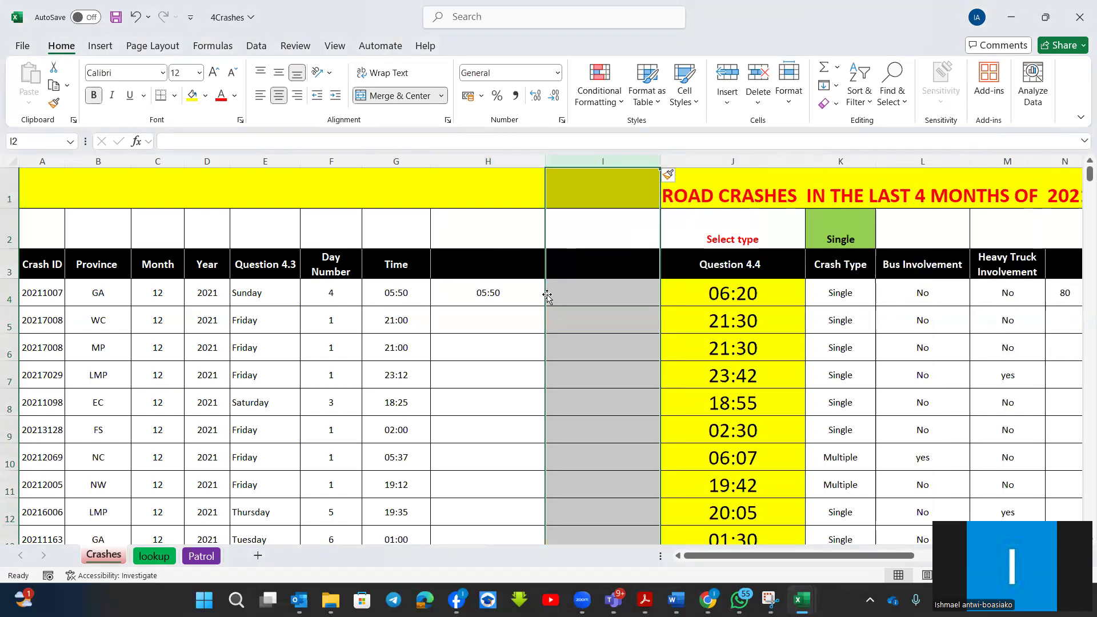
# Change the header in G3 to "Time in" and enter "time out" as the header in H3.
pyautogui.click(403, 264)
pyautogui.doubleClick(411, 264)
pyautogui.write('in')
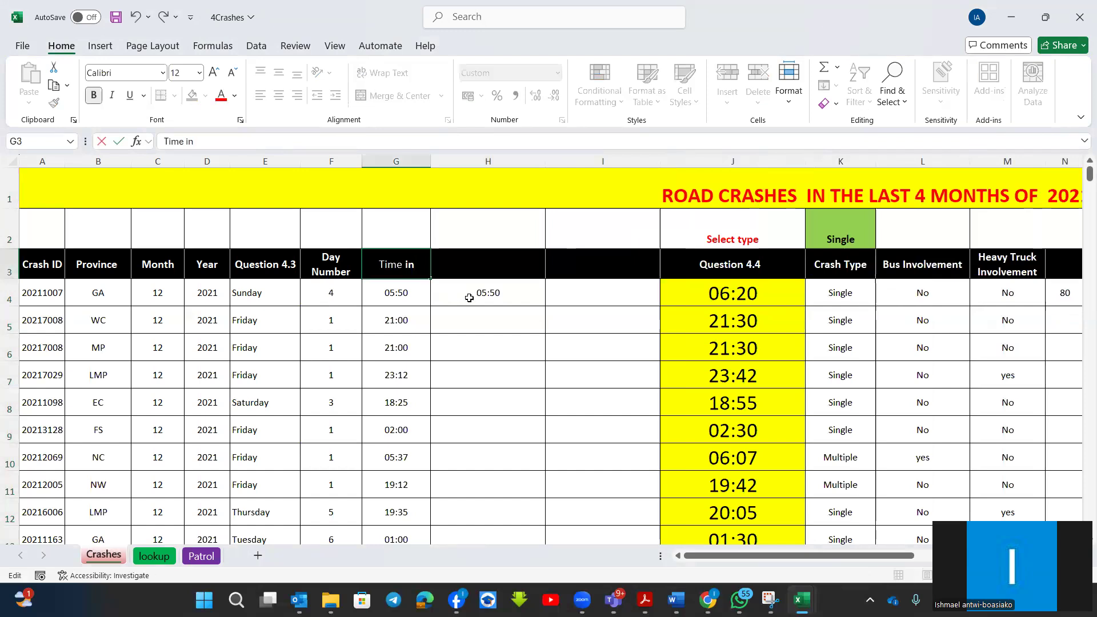
pyautogui.press('Return')
pyautogui.click(486, 269)
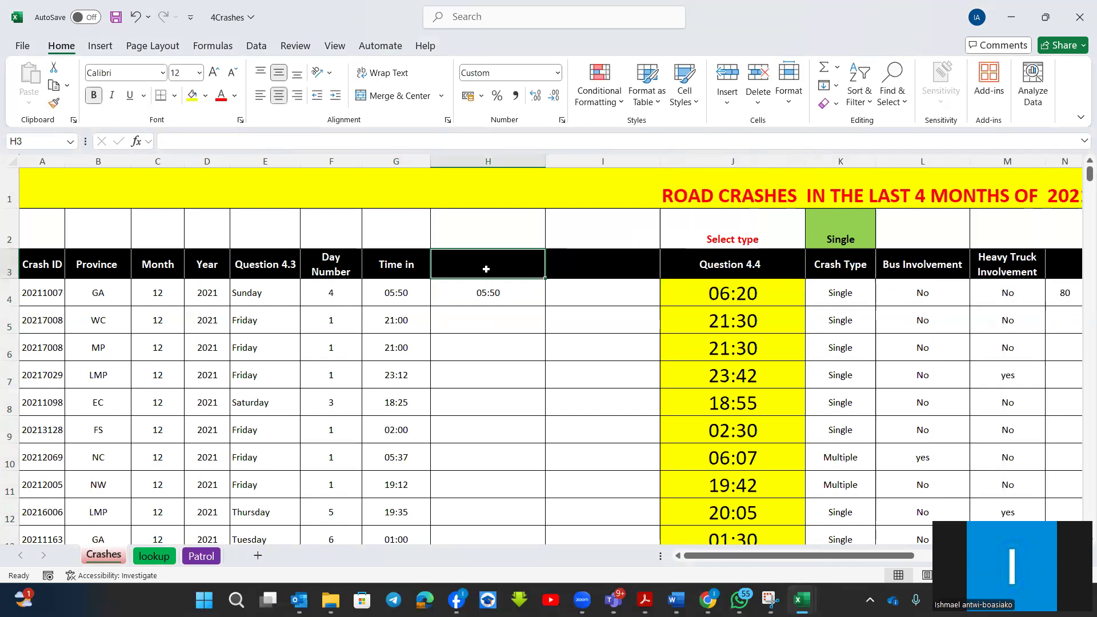
pyautogui.write('time out')
pyautogui.click(471, 328)
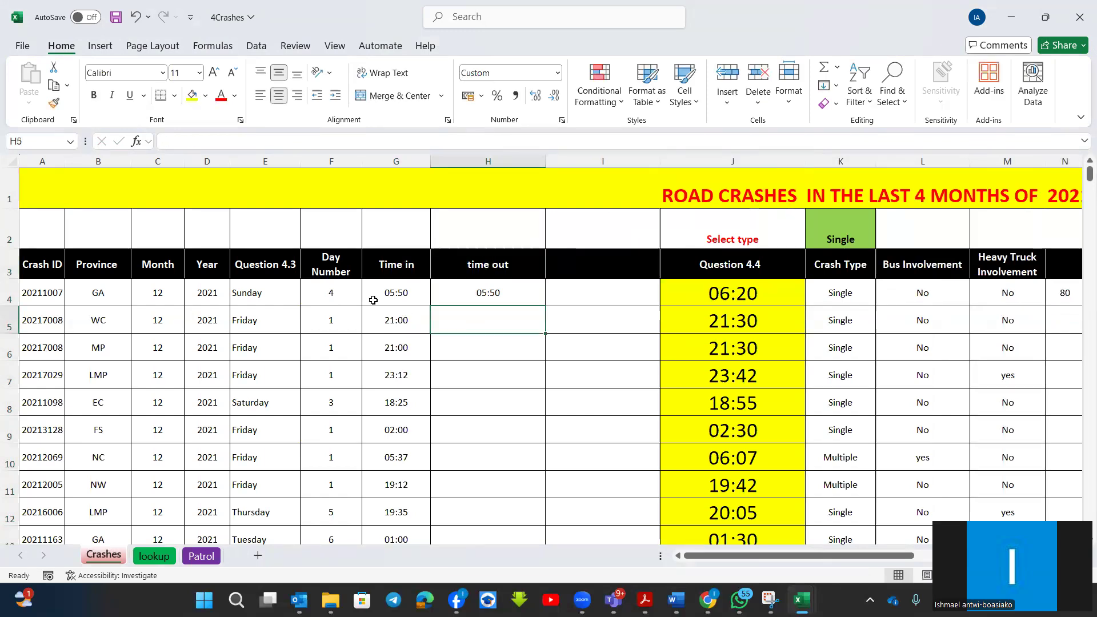
# Change the time out value in H4 to 14:30.
pyautogui.doubleClick(483, 294)
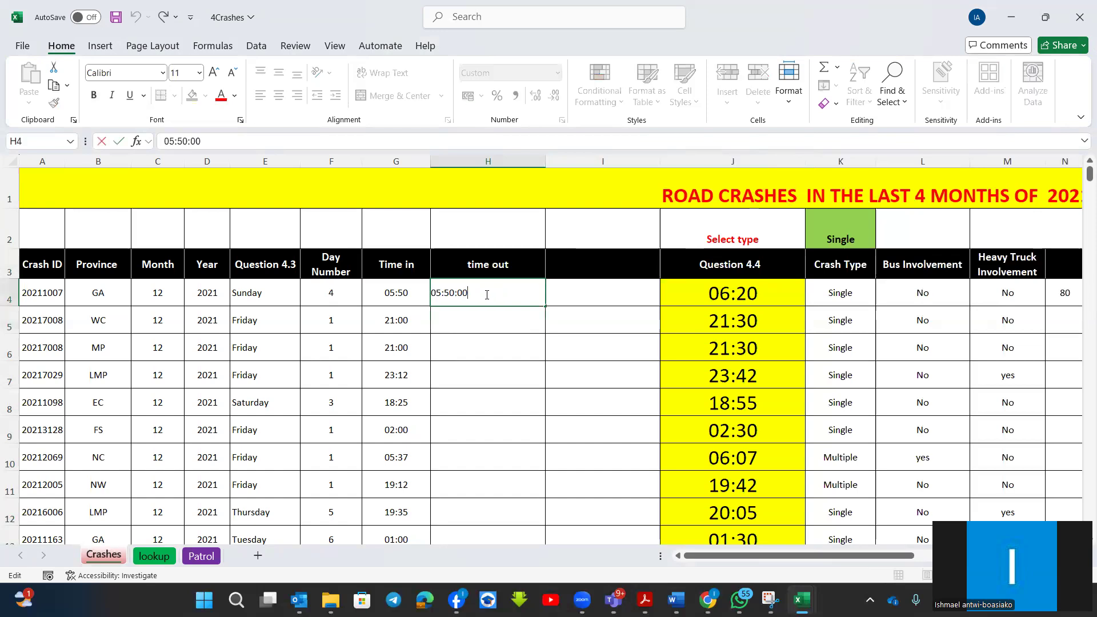
pyautogui.click(441, 294)
pyautogui.press('BackSpace')
pyautogui.press('BackSpace')
pyautogui.write('14')
pyautogui.click(450, 292)
pyautogui.press('BackSpace')
pyautogui.write('3')
pyautogui.press('Return')
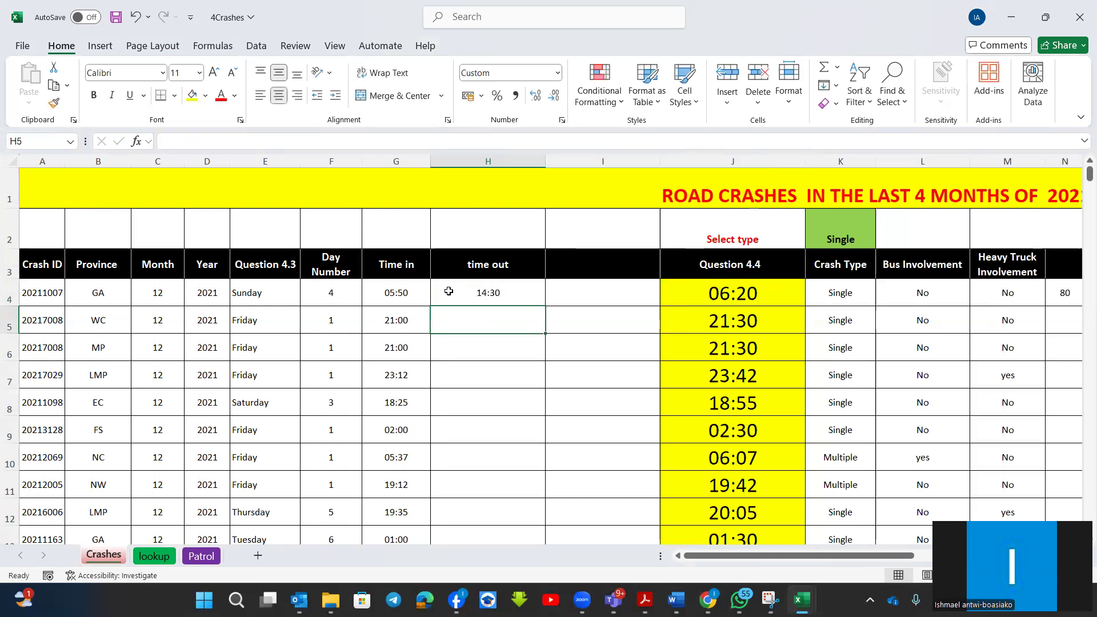
# Enter "hours" as the column header in cell I3.
pyautogui.click(589, 270)
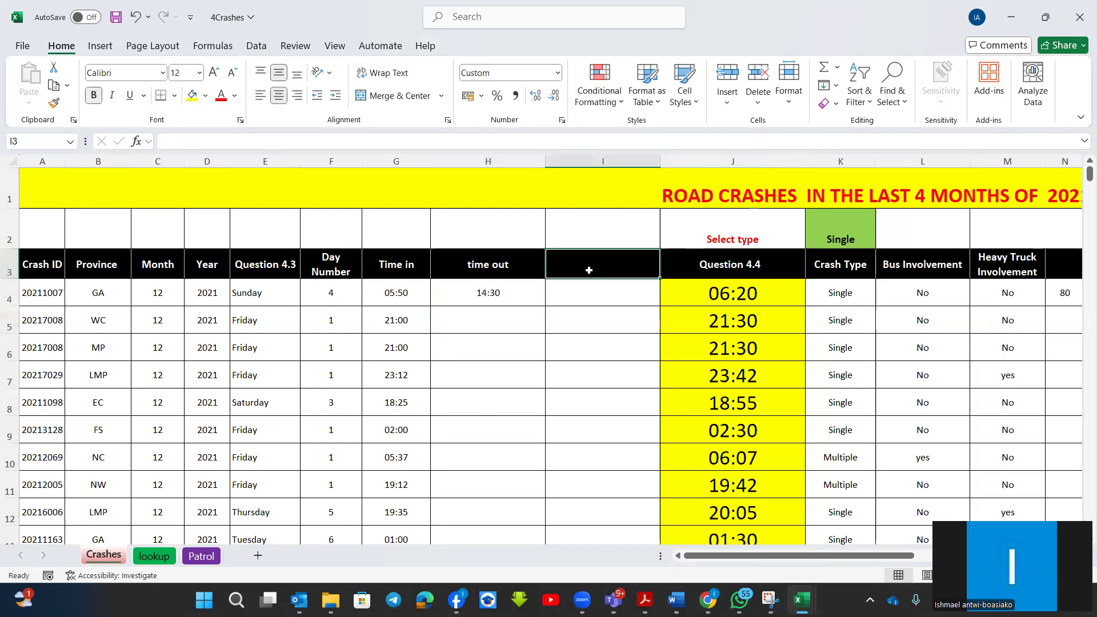
pyautogui.write('hours')
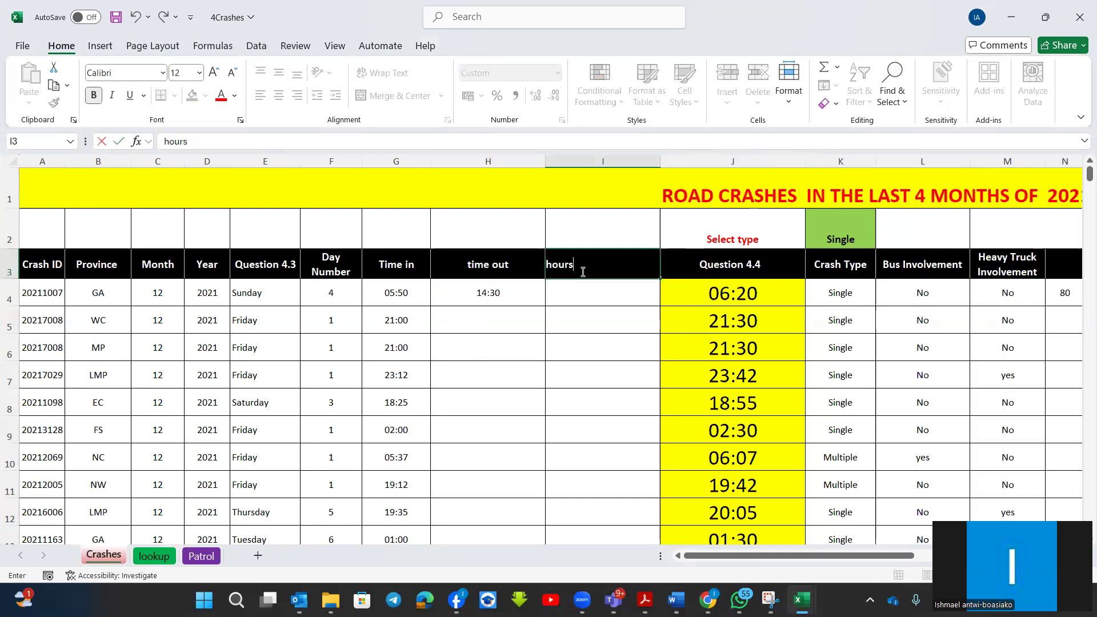
pyautogui.press('Return')
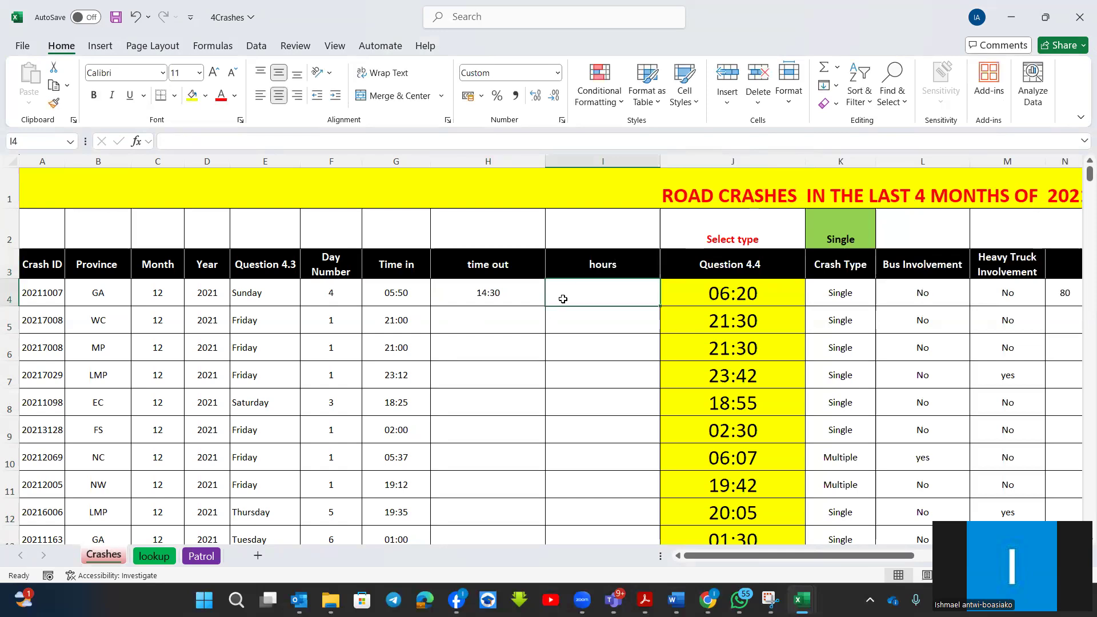
# Enter a HOUR function in I4 with H4-G4 as its serial number, using the function arguments dialog.
pyautogui.write('=hour')
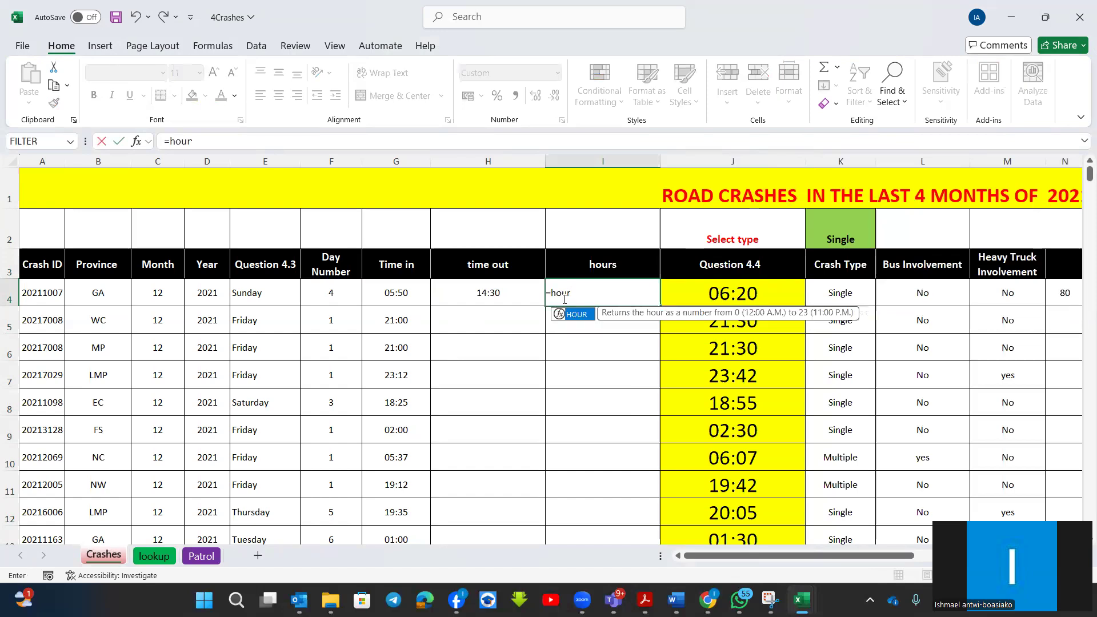
pyautogui.write('(')
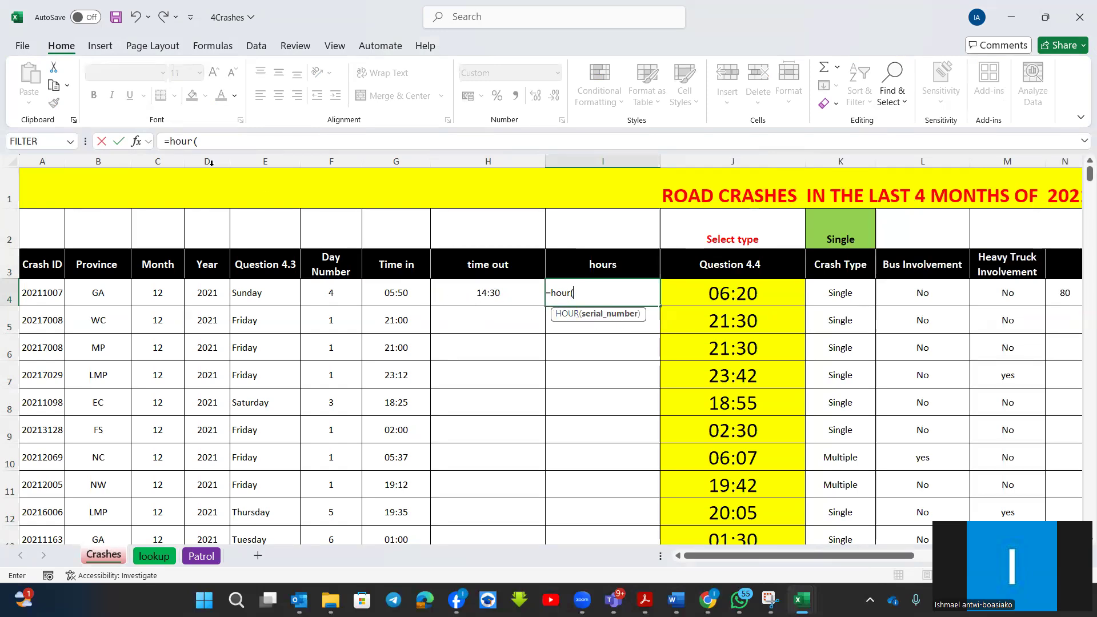
pyautogui.click(137, 142)
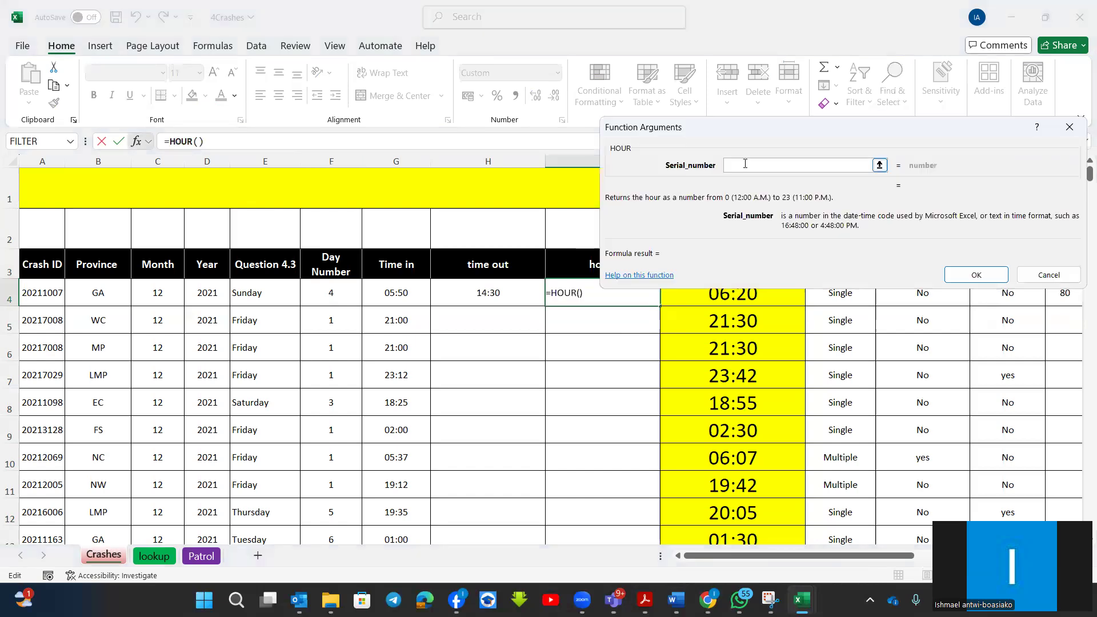
pyautogui.click(490, 291)
pyautogui.write('-')
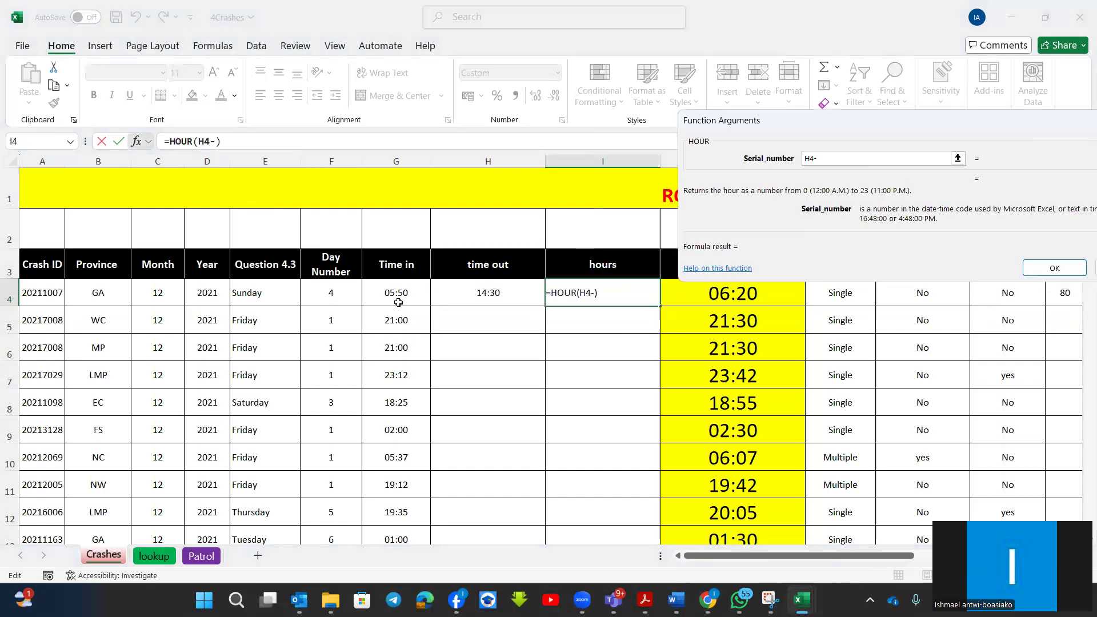
pyautogui.click(403, 293)
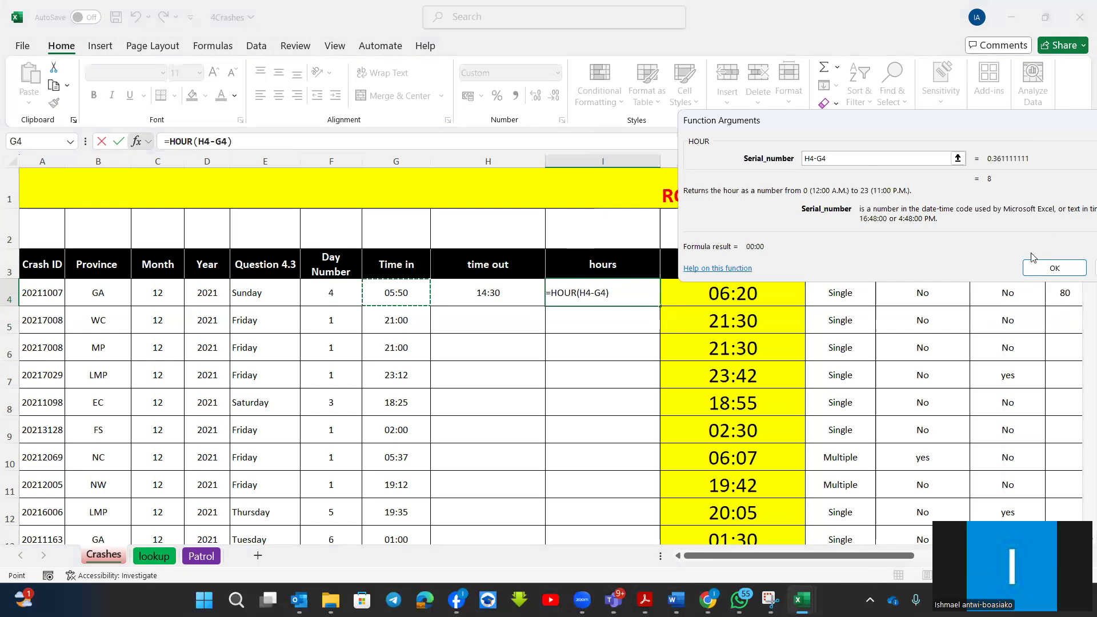
pyautogui.click(1054, 268)
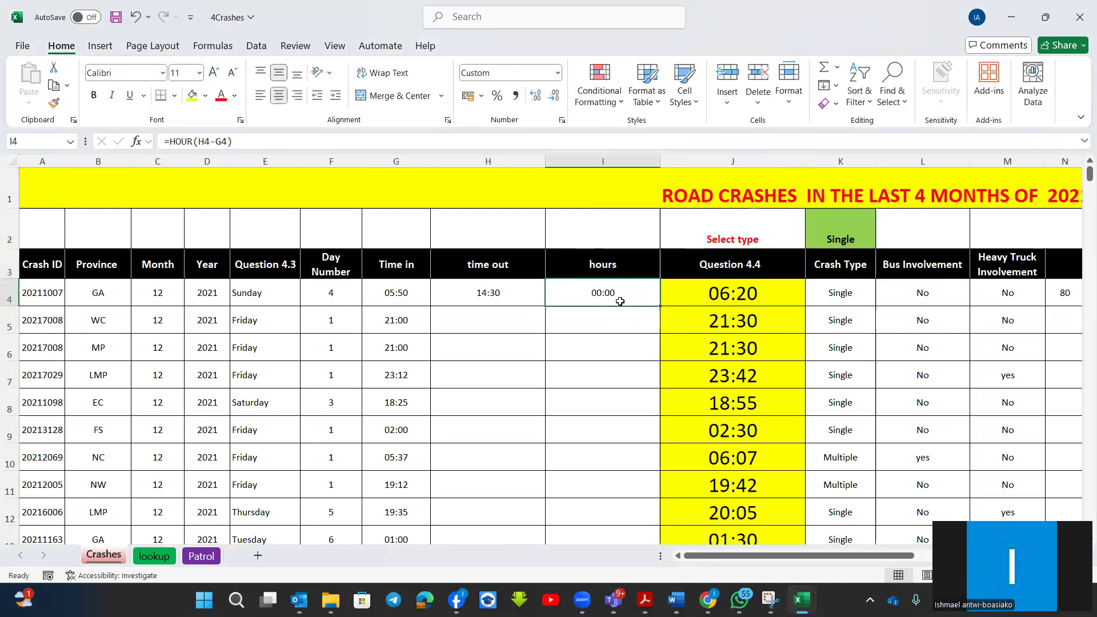
# Format the hours cell I4 as Number.
pyautogui.click(557, 73)
pyautogui.click(526, 139)
pyautogui.rightClick(689, 160)
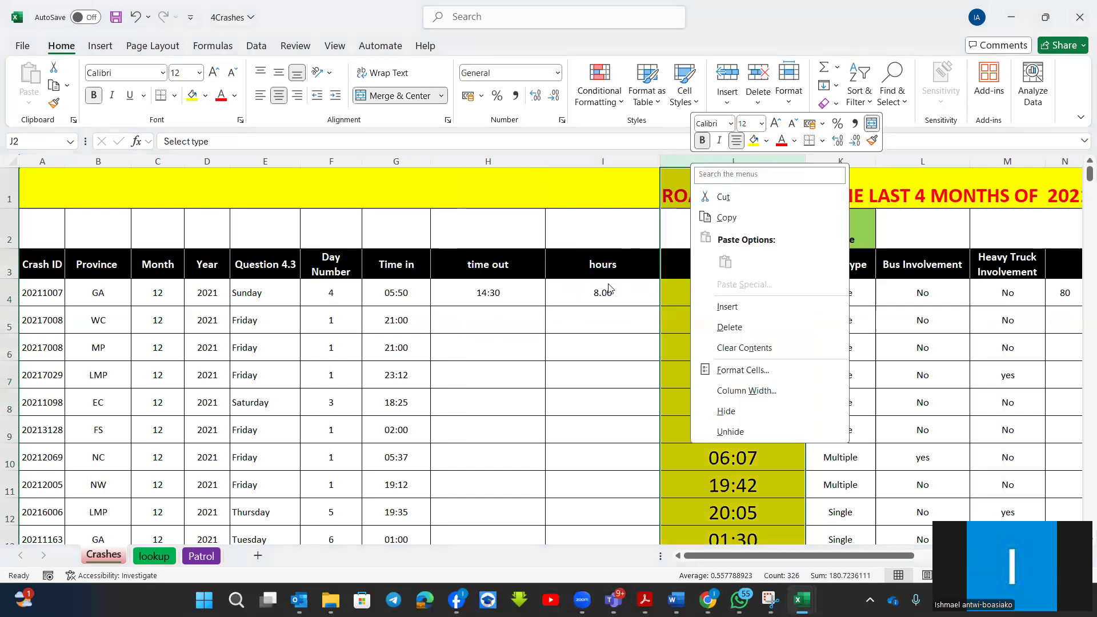
pyautogui.press('Escape')
pyautogui.click(602, 295)
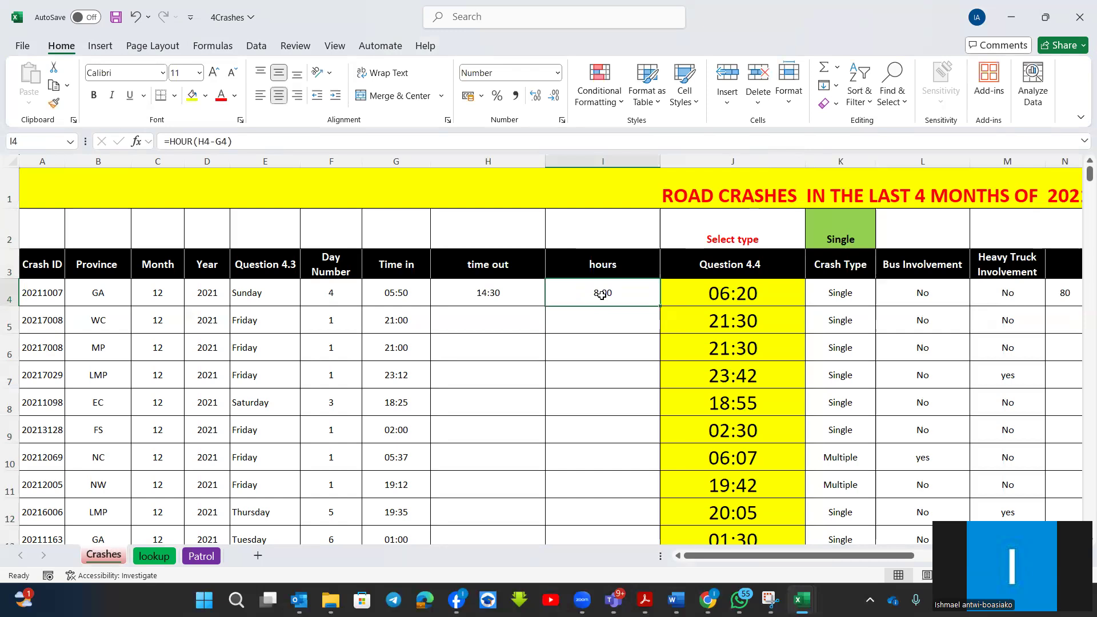
# Replace the formula in I4 with =(H4-G4)*24 to calculate the decimal hours between time in and time out.
pyautogui.write('=')
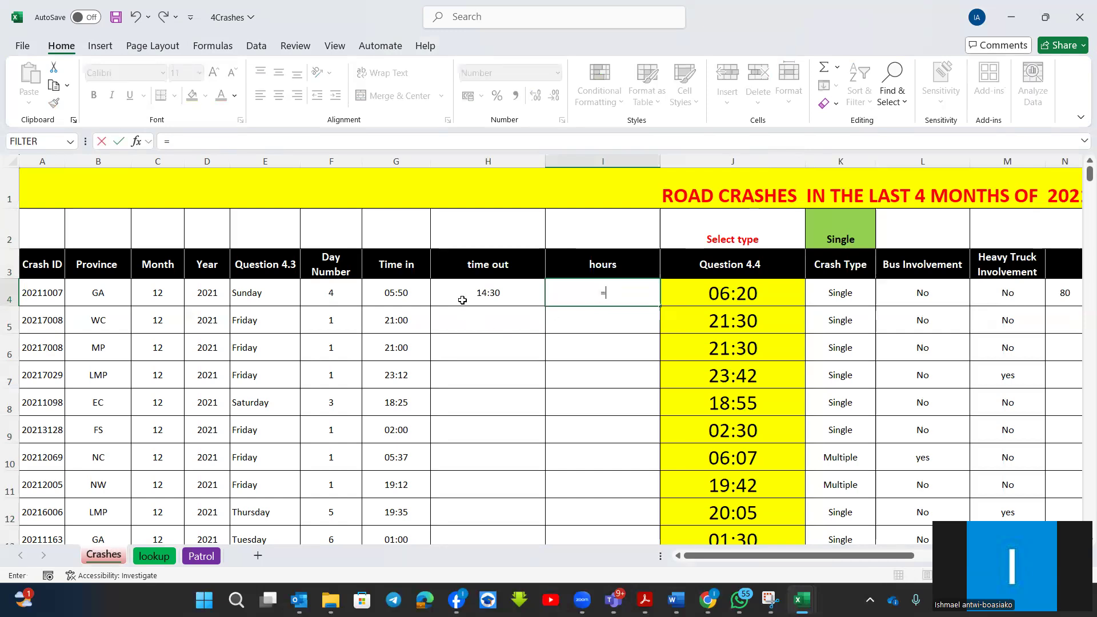
pyautogui.write('(')
pyautogui.click(496, 294)
pyautogui.write('-')
pyautogui.click(387, 291)
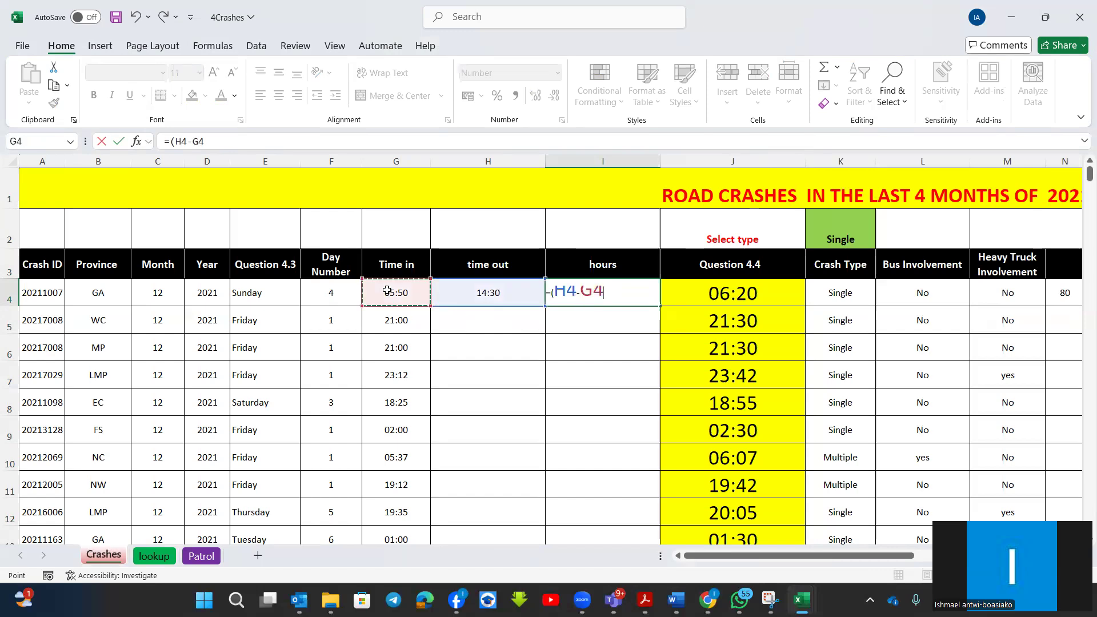
pyautogui.write(')*24')
pyautogui.press('Return')
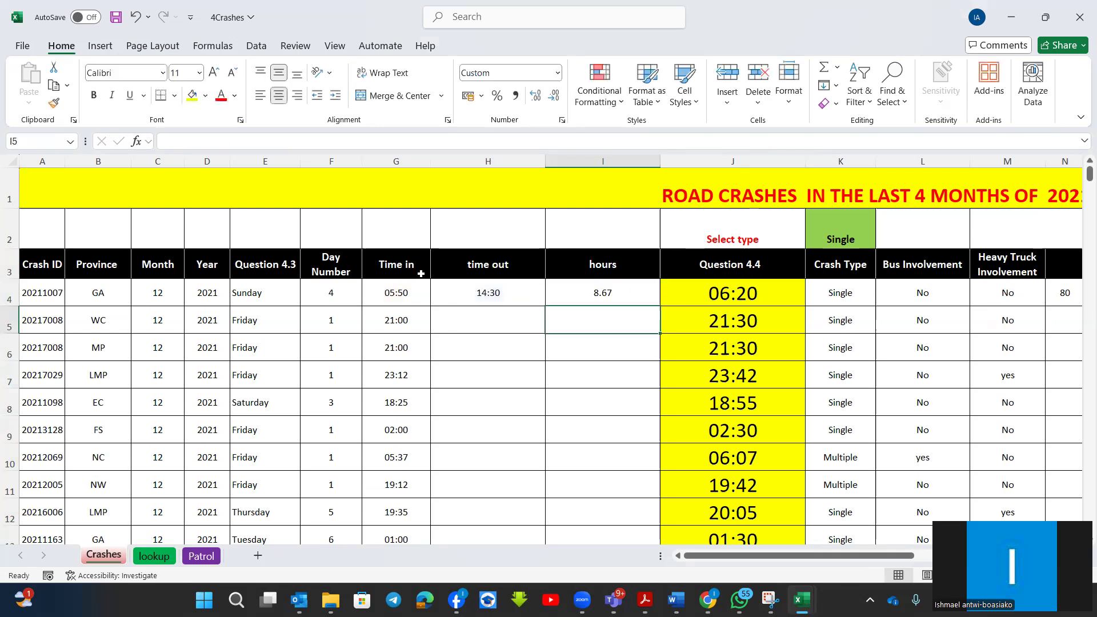
# Enlarge the font of I4 to size 22 and review its formula.
pyautogui.click(600, 290)
pyautogui.click(210, 68)
pyautogui.click(210, 68)
pyautogui.click(210, 68)
pyautogui.click(209, 68)
pyautogui.click(209, 68)
pyautogui.click(210, 68)
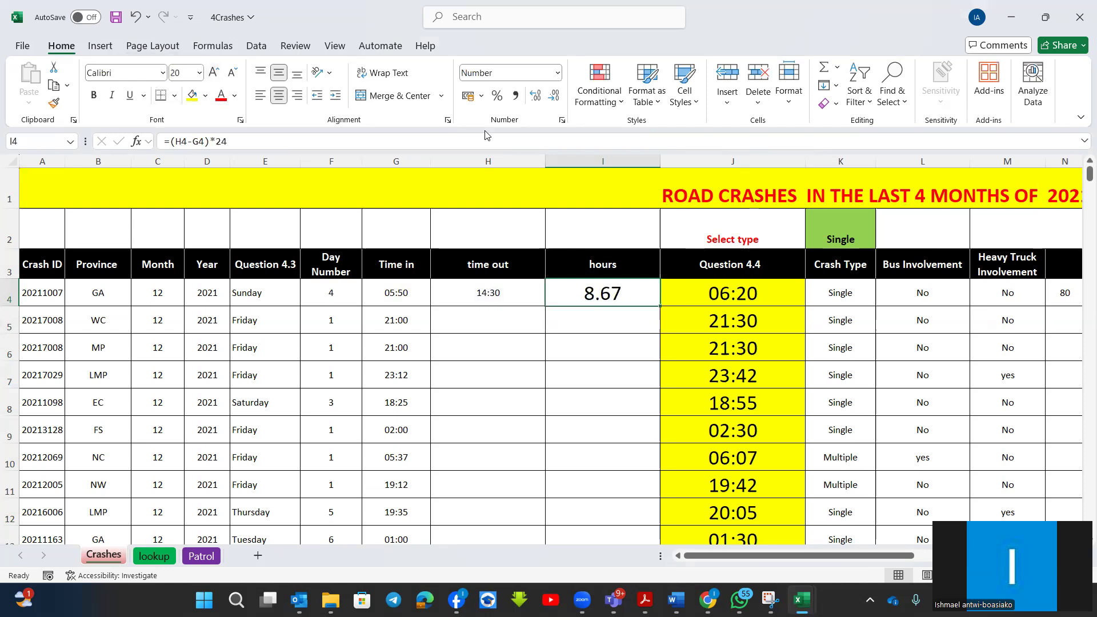
pyautogui.doubleClick(613, 293)
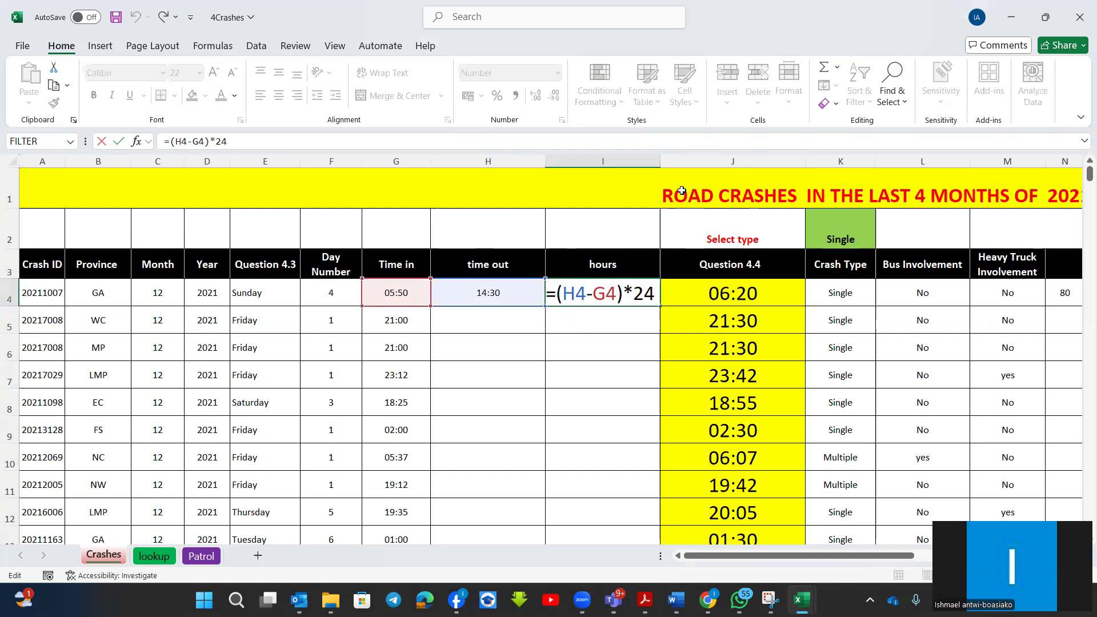
pyautogui.press('Return')
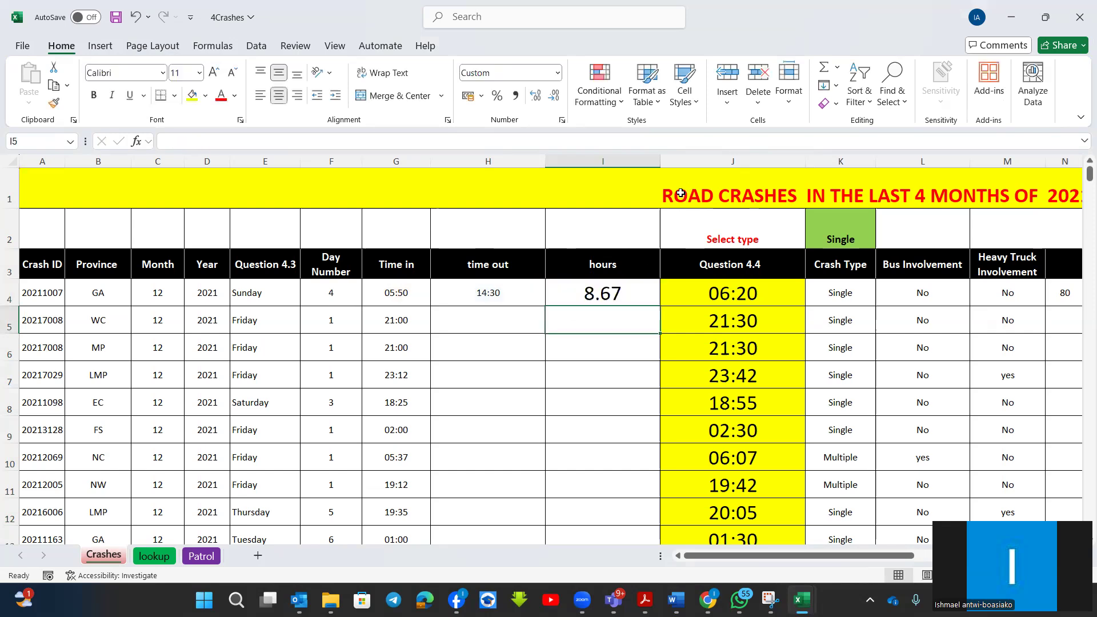
# Extend the formula in I4 to =(H4-G4)*24*60 to convert the time difference to minutes.
pyautogui.click(640, 286)
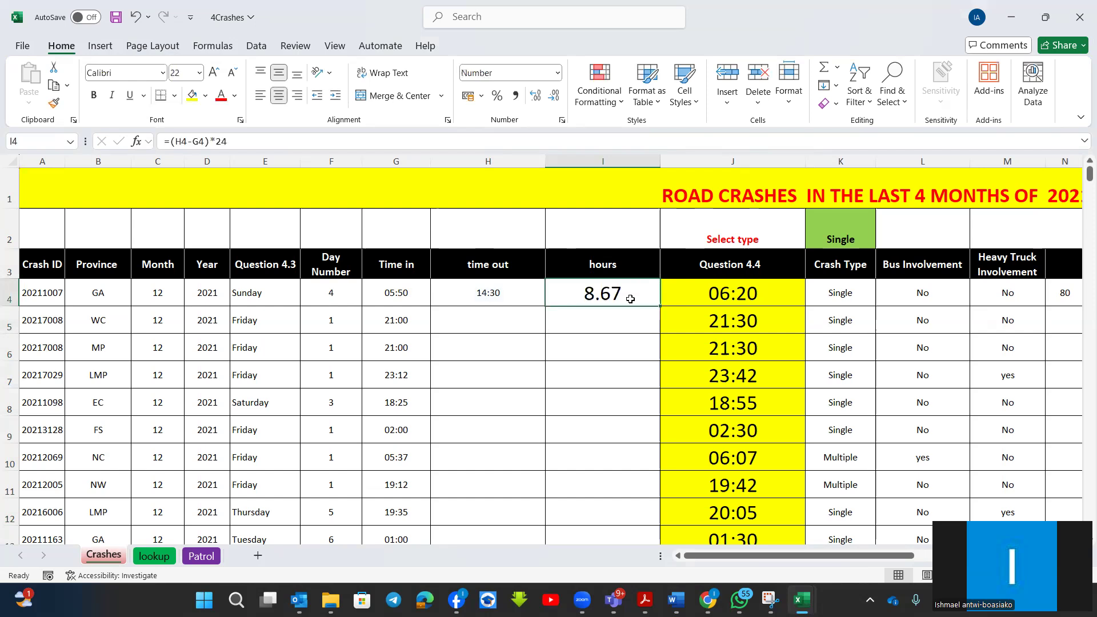
pyautogui.doubleClick(631, 297)
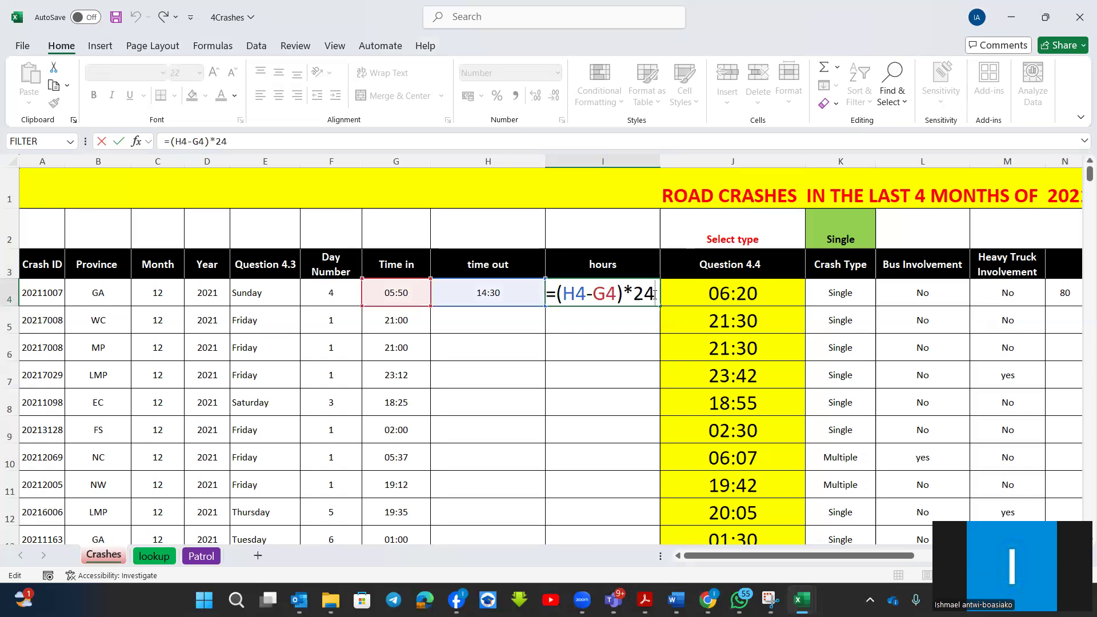
pyautogui.write('*60')
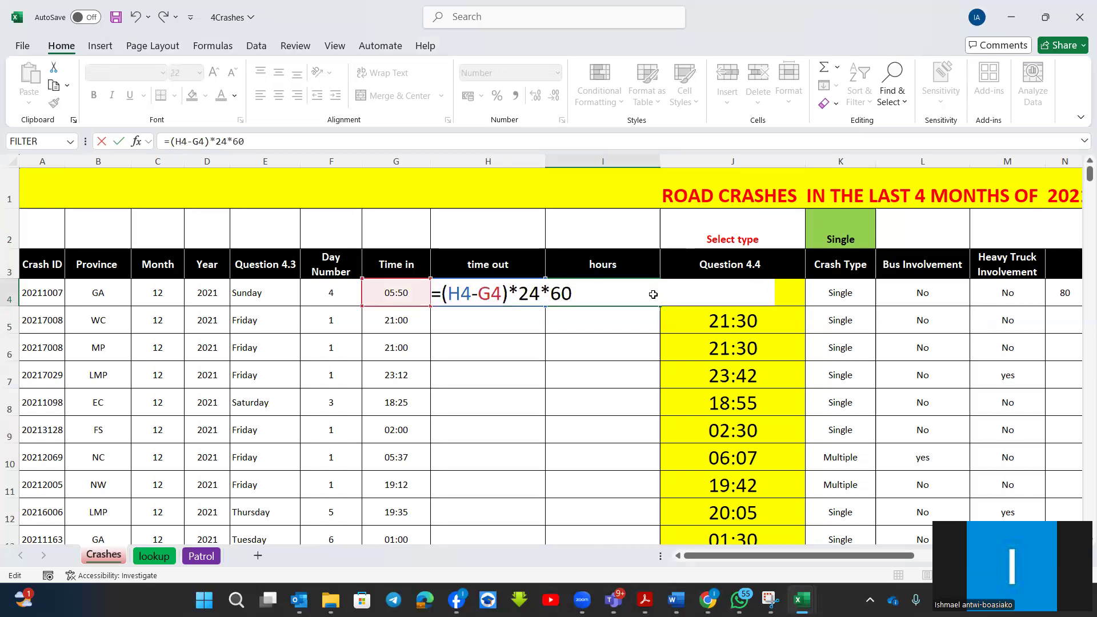
pyautogui.press('Return')
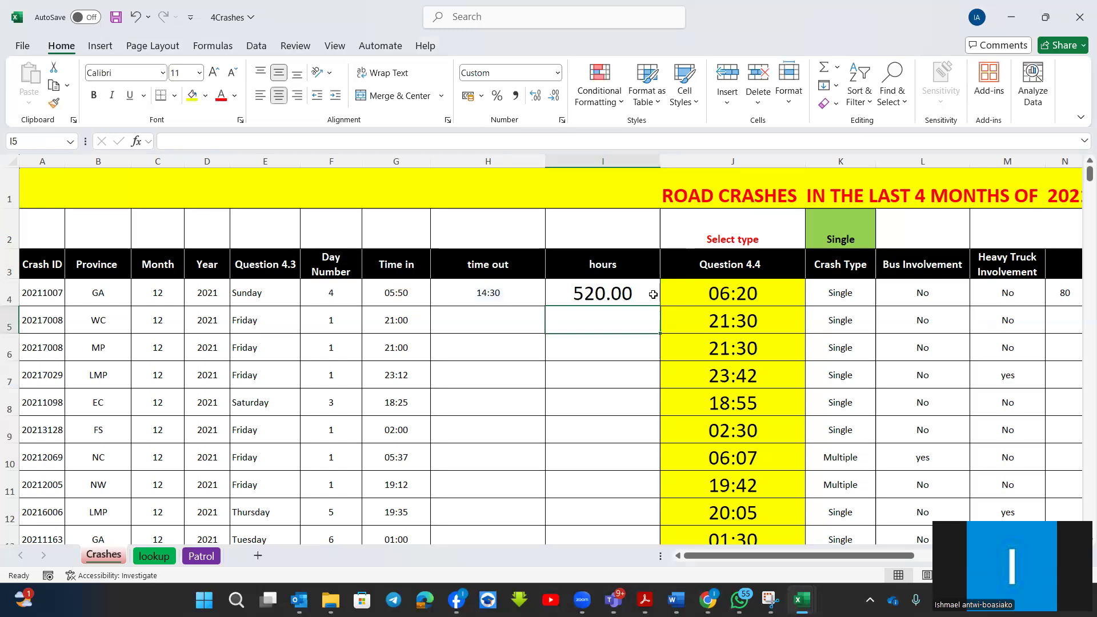
# Multiply the formula in I4 by a further 60 to convert the time difference to seconds.
pyautogui.doubleClick(645, 293)
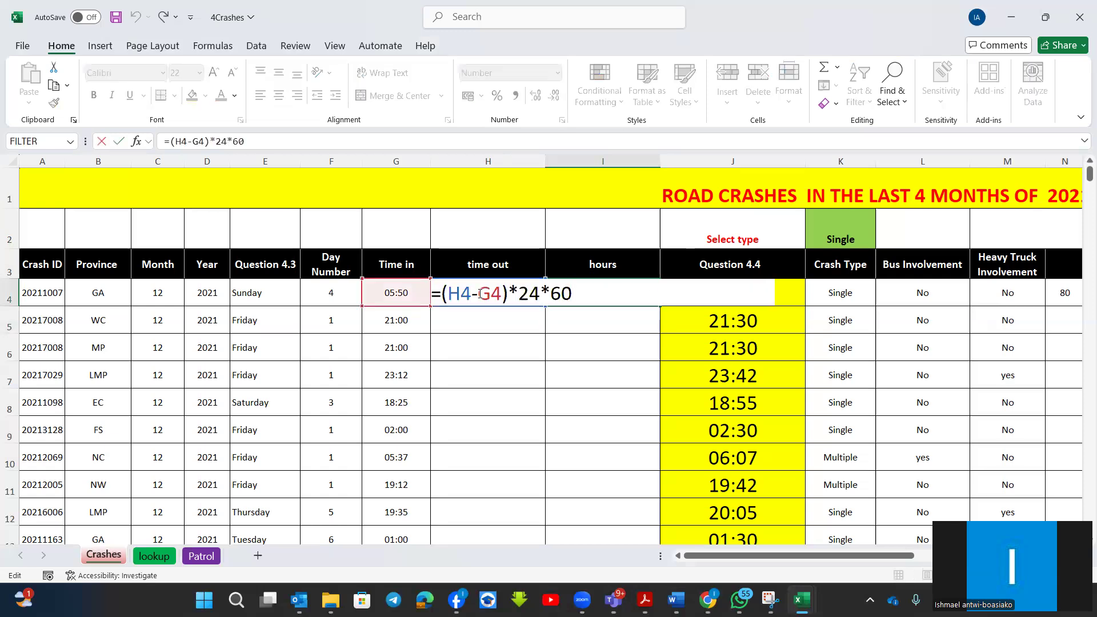
pyautogui.write('*60')
pyautogui.press('Return')
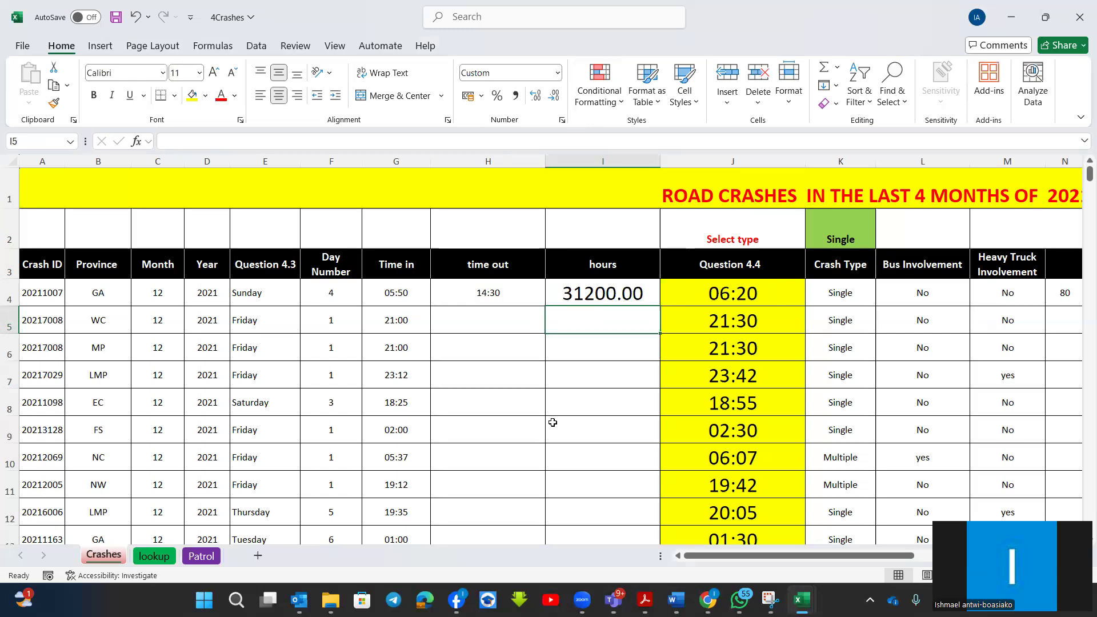
# Switch to the summary questions.pdf document in Adobe Acrobat to view the DATE/TIME question list.
pyautogui.moveTo(641, 589)
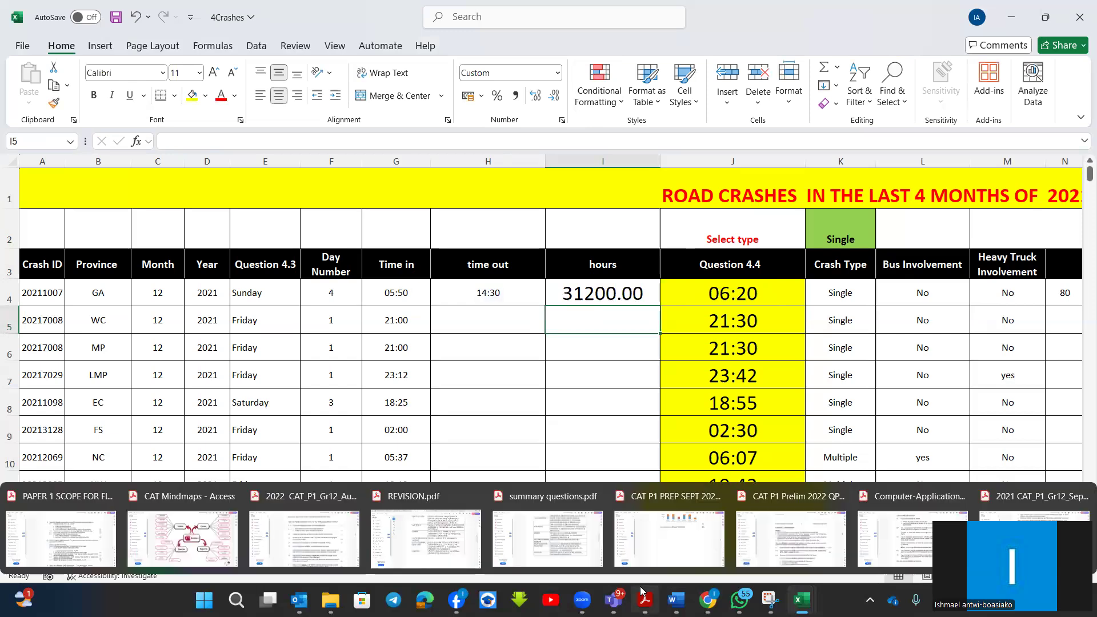
pyautogui.click(547, 534)
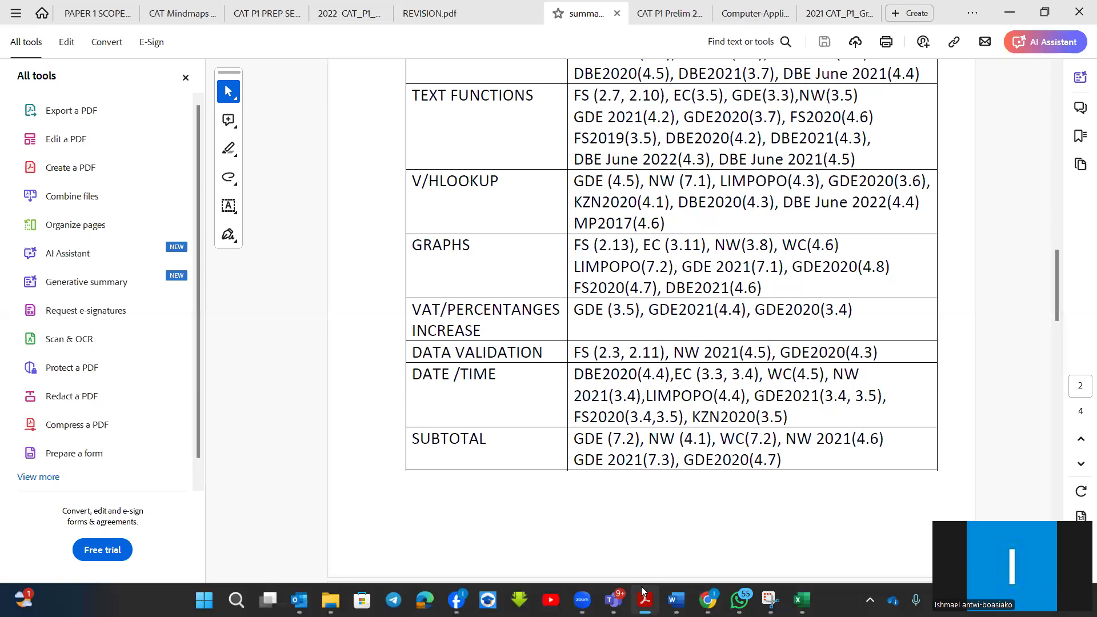